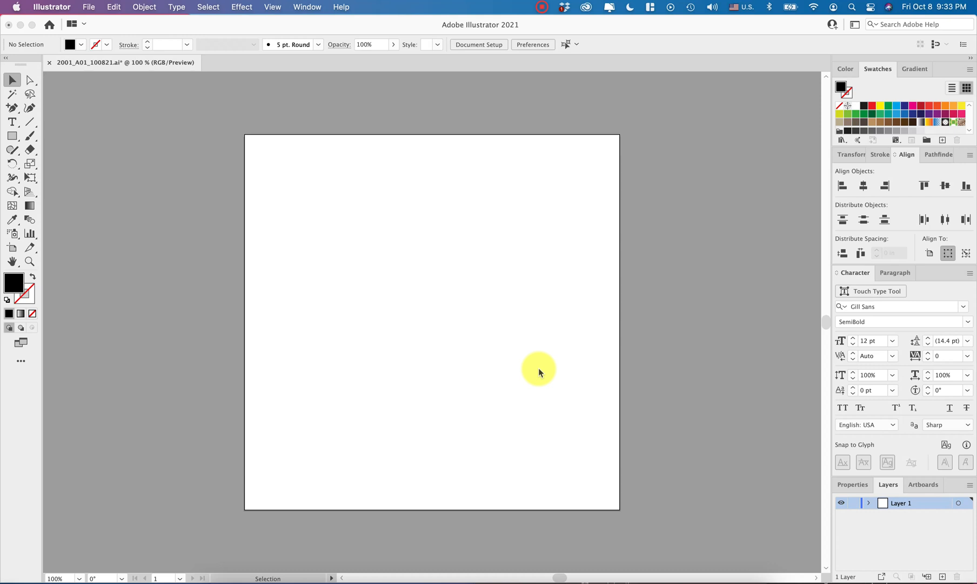
# - Create an area text box across the upper part of the artboard and paste the copied "Alienation" definition into it
pyautogui.press('t')
pyautogui.moveTo(276, 181); pyautogui.dragTo(568, 382)
pyautogui.write('Alienation Isolation from a group or an activity to which one should belong or in which one should be involved, ie. "I\'m Mr. Lonely. I am so lonely. I have nobody to call my own."')
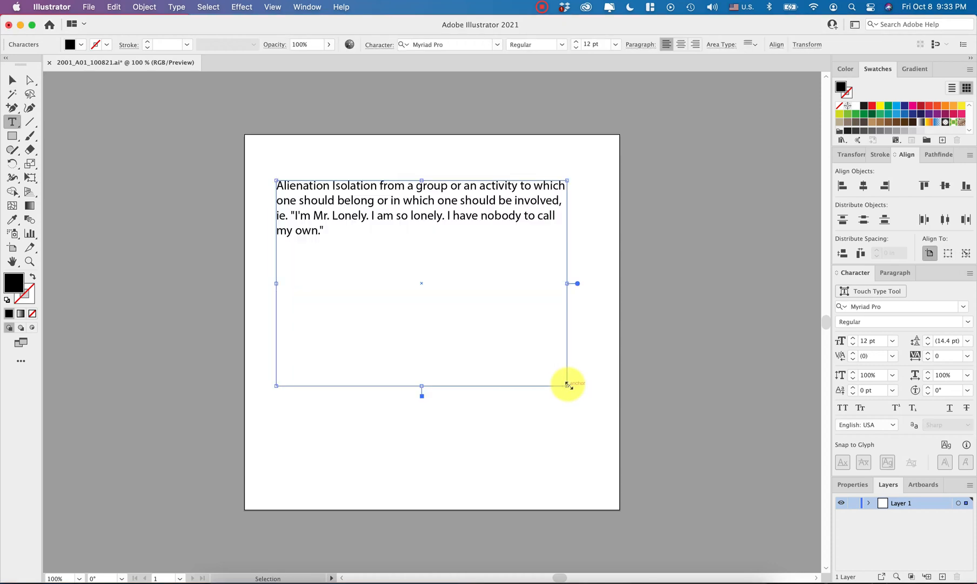
pyautogui.press('Escape')
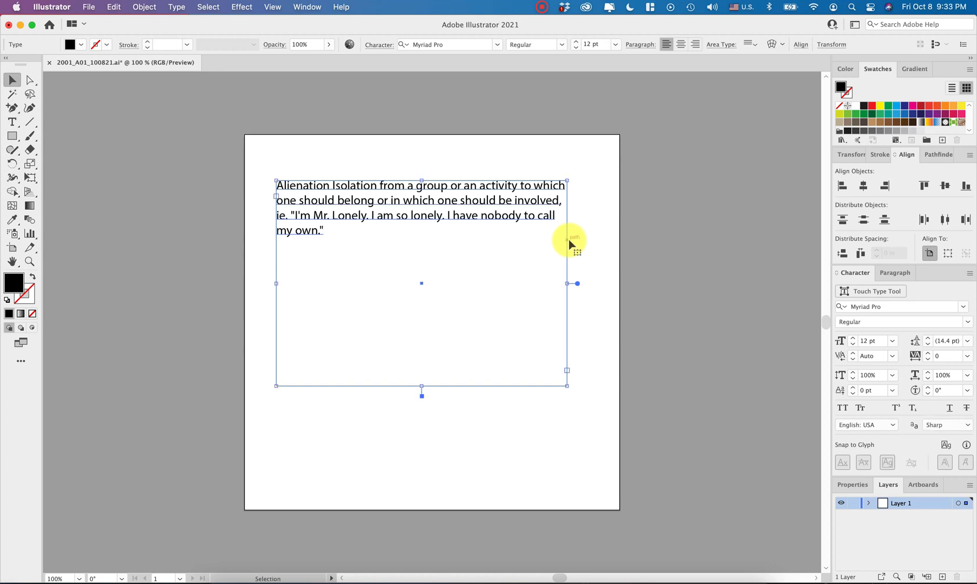
pyautogui.click(687, 259)
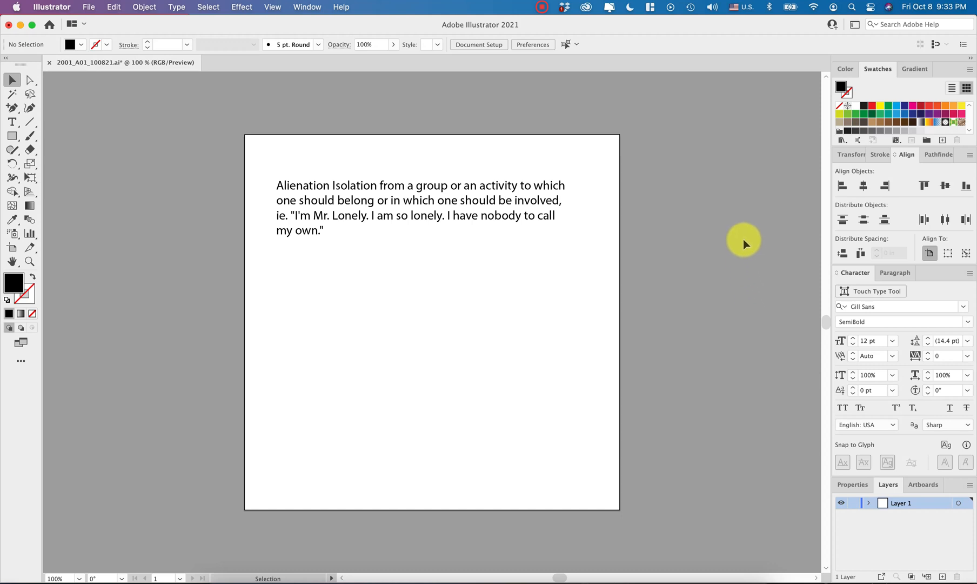
# - Move the text box to the artboard's lower half and cut the word "Alienation" with its trailing space from the paragraph
pyautogui.moveTo(551, 210); pyautogui.dragTo(550, 333)
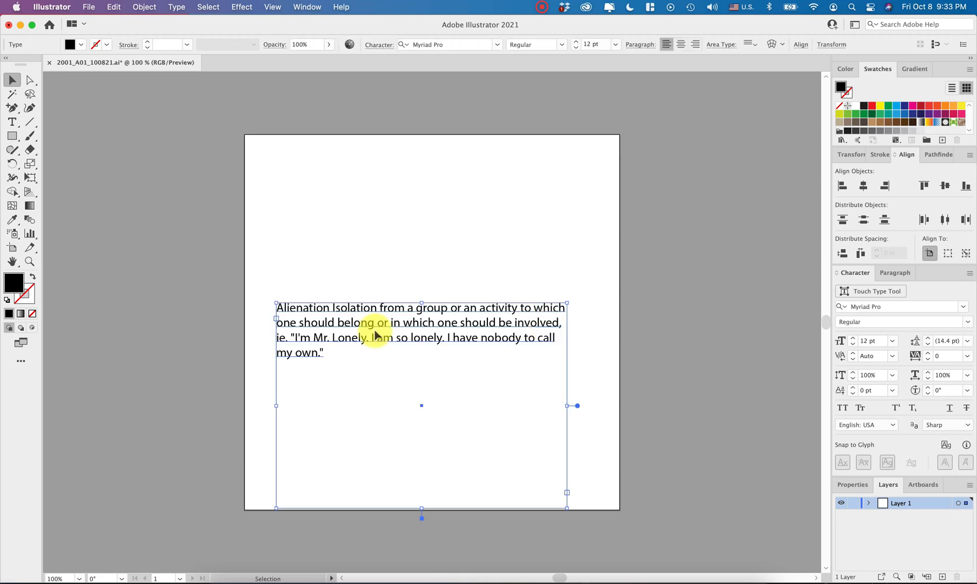
pyautogui.doubleClick(331, 307)
pyautogui.keyDown('shift'); pyautogui.click(277, 308); pyautogui.keyUp('shift')
pyautogui.press('super+x')
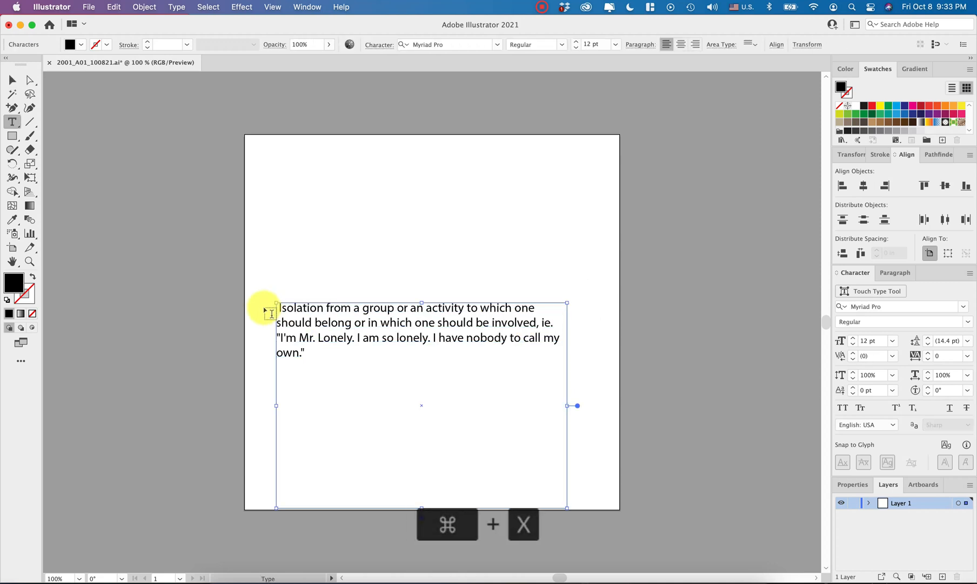
pyautogui.press('Right')
pyautogui.press('Escape')
pyautogui.click(338, 225)
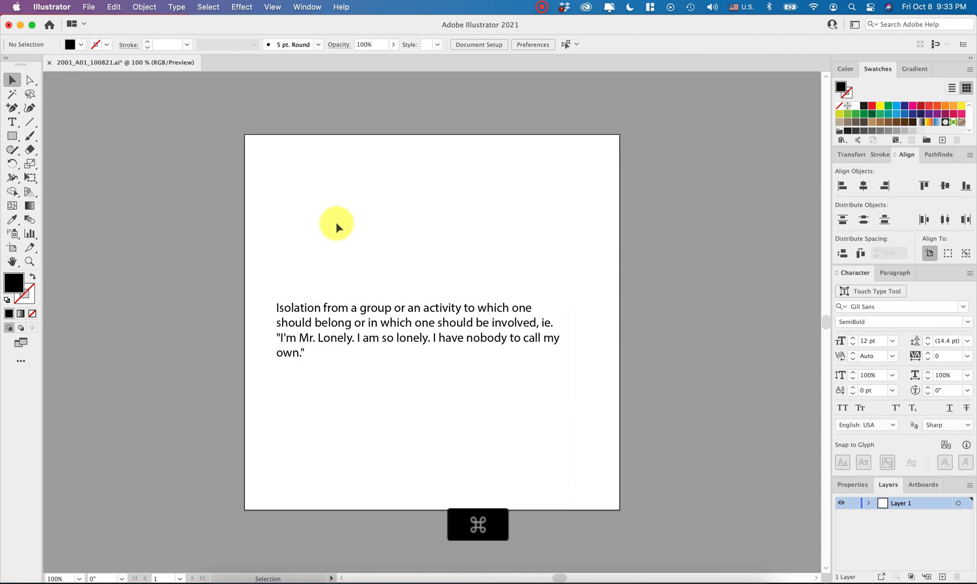
# - Paste "Alienation" as a separate heading, enlarge it to about 63 pt and place it above the paragraph
pyautogui.press('super+v')
pyautogui.moveTo(411, 324); pyautogui.dragTo(514, 274)
pyautogui.moveTo(465, 211); pyautogui.dragTo(567, 213)
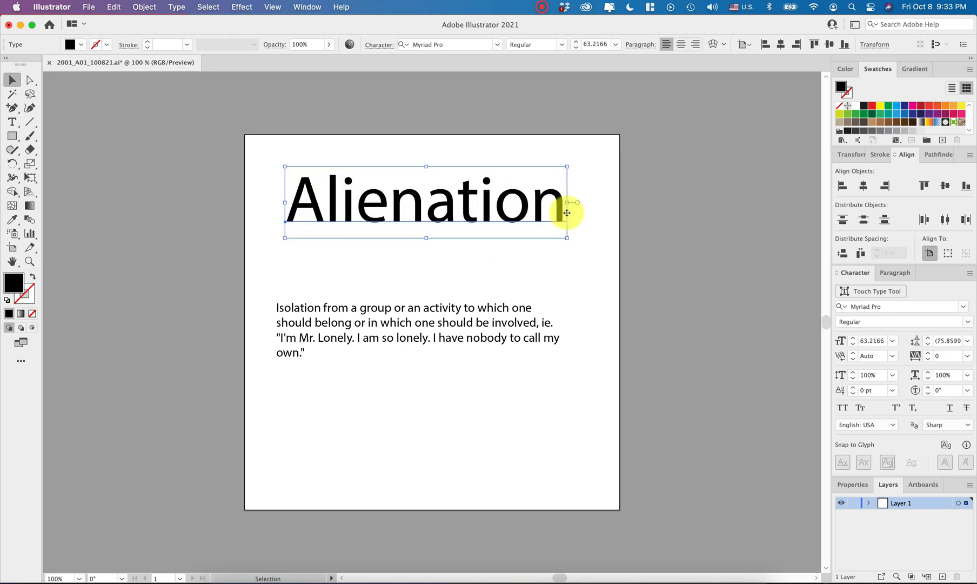
# - Move the paragraph up beneath the heading, group both texts and centre the group horizontally on the artboard
pyautogui.moveTo(392, 323); pyautogui.dragTo(399, 273)
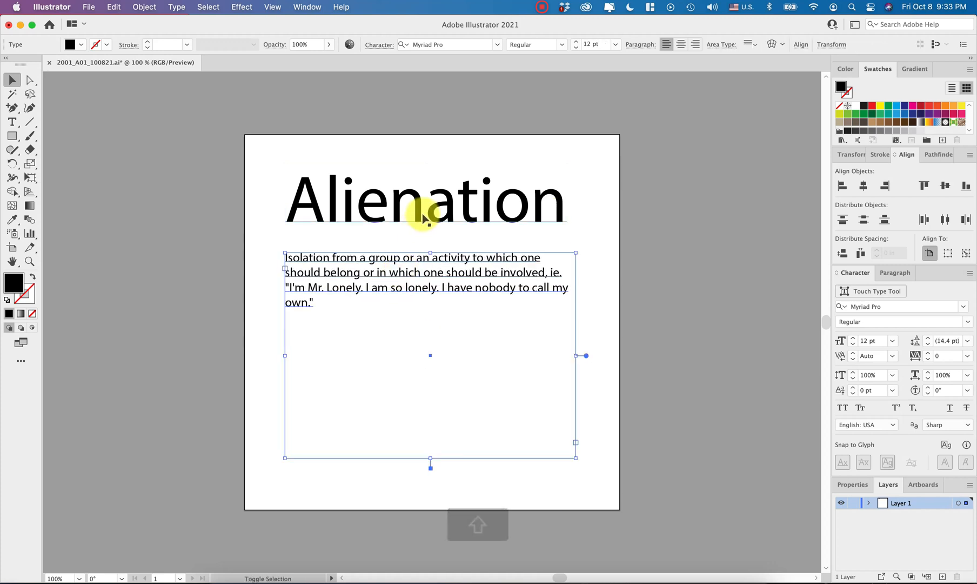
pyautogui.keyDown('shift'); pyautogui.click(423, 216); pyautogui.keyUp('shift')
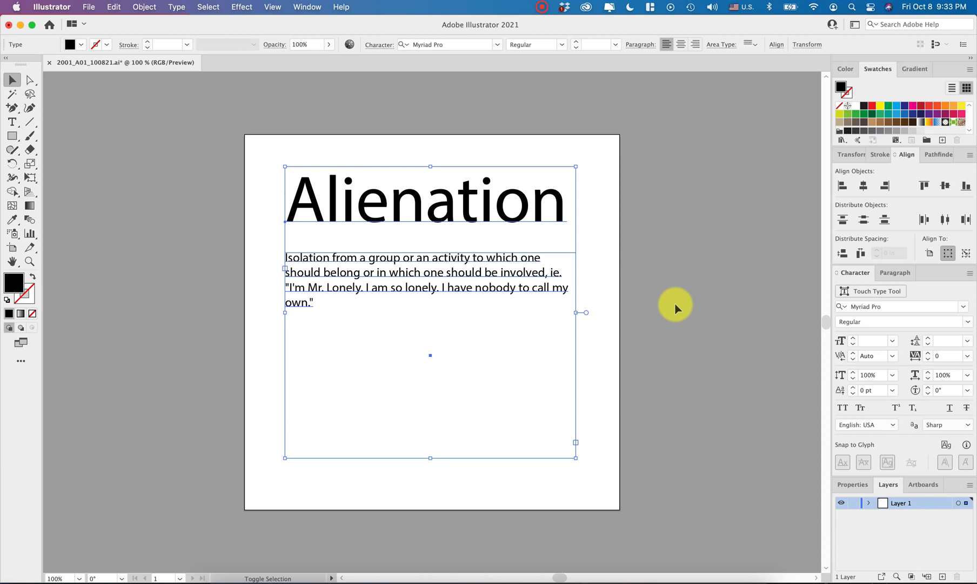
pyautogui.press('super+g')
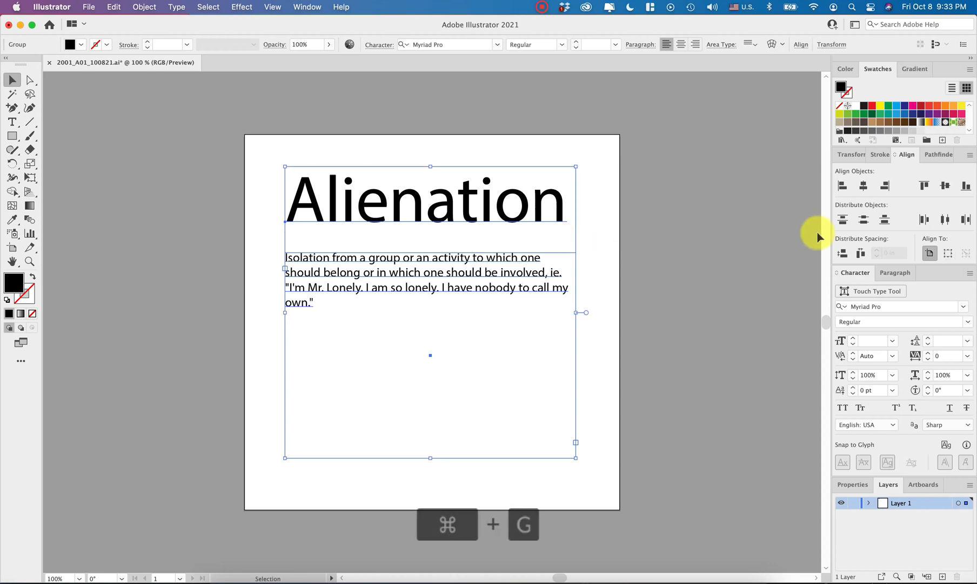
pyautogui.click(864, 186)
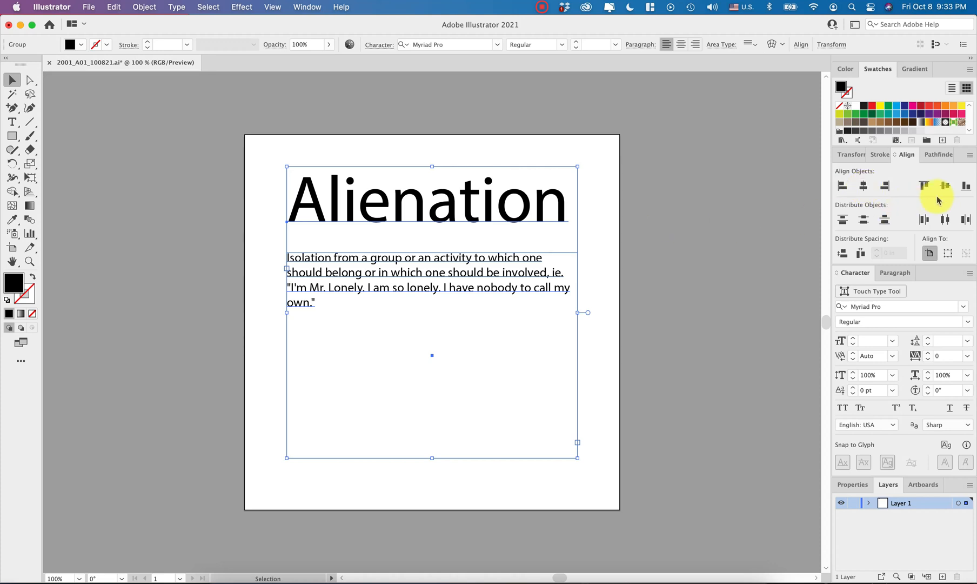
pyautogui.click(729, 358)
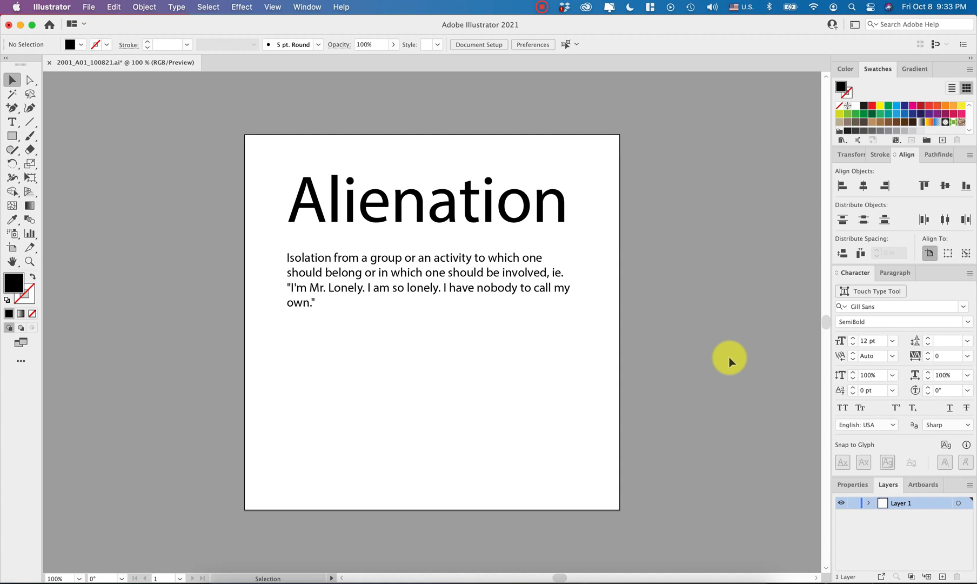
# - Look through the sans serif, regular-width fonts in the font family list
pyautogui.click(964, 306)
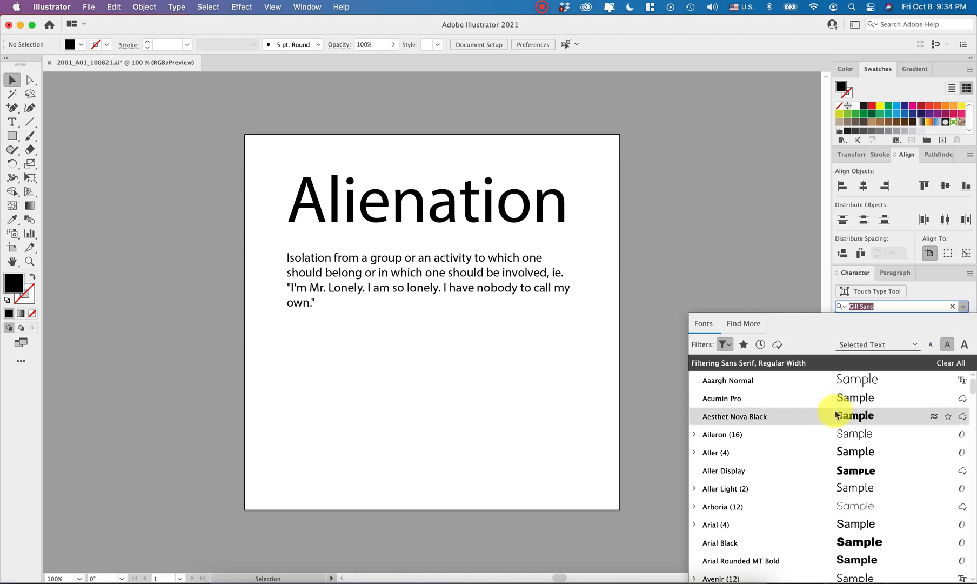
pyautogui.scroll(-15, 835, 415)
pyautogui.scroll(15, 836, 415)
pyautogui.click(780, 247)
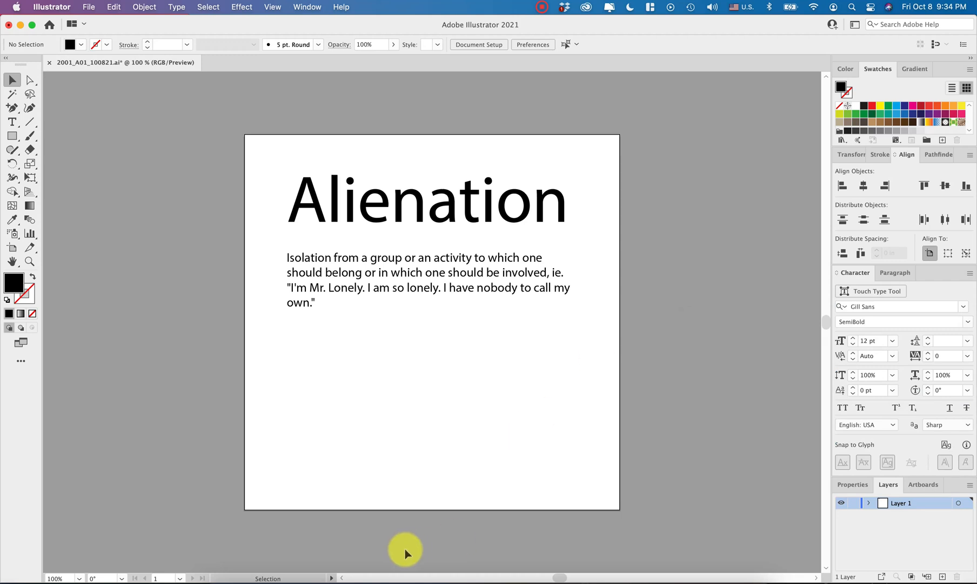
# - Switch to Adobe Fonts in Chrome, browse all font families and set the sample text to "Alienation"
pyautogui.click(255, 576)
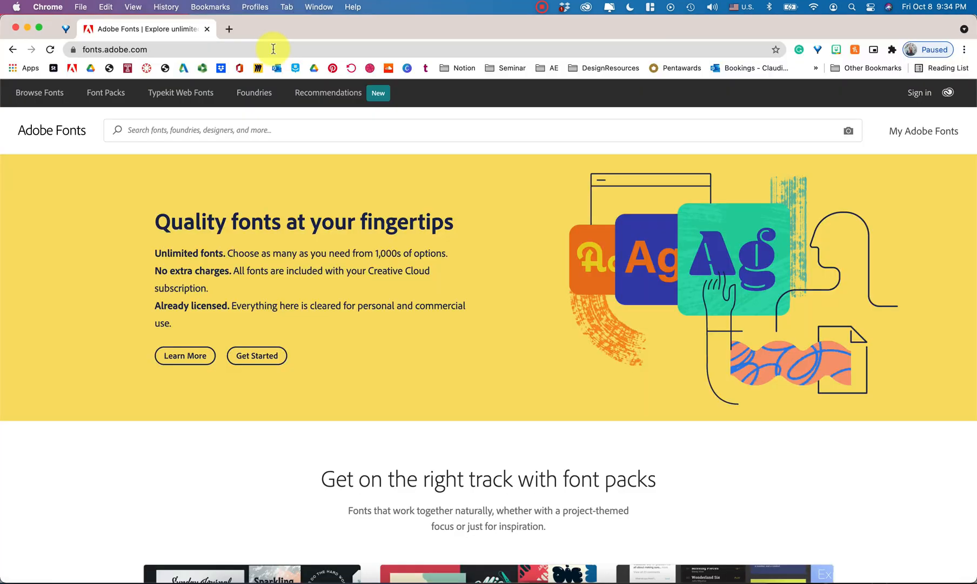
pyautogui.click(34, 95)
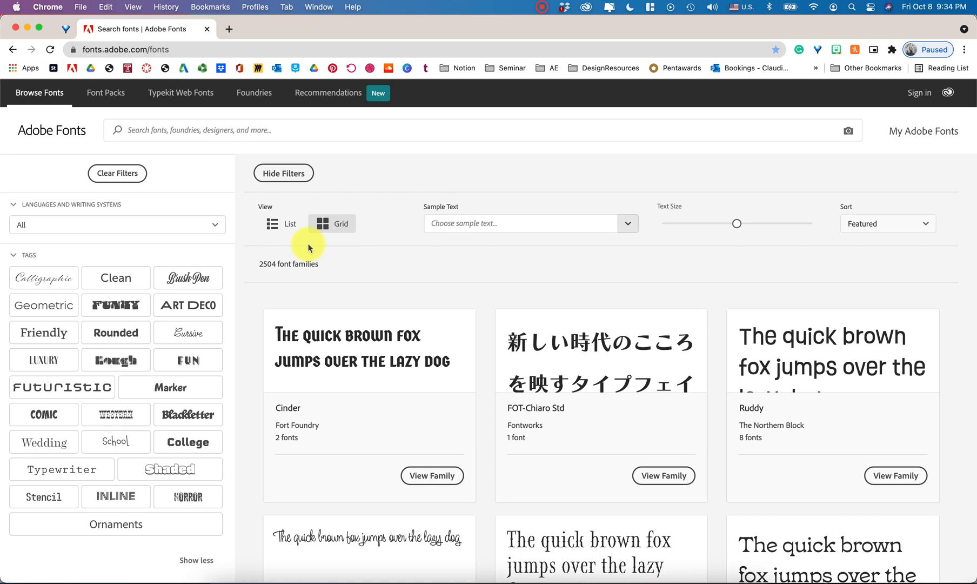
pyautogui.click(454, 226)
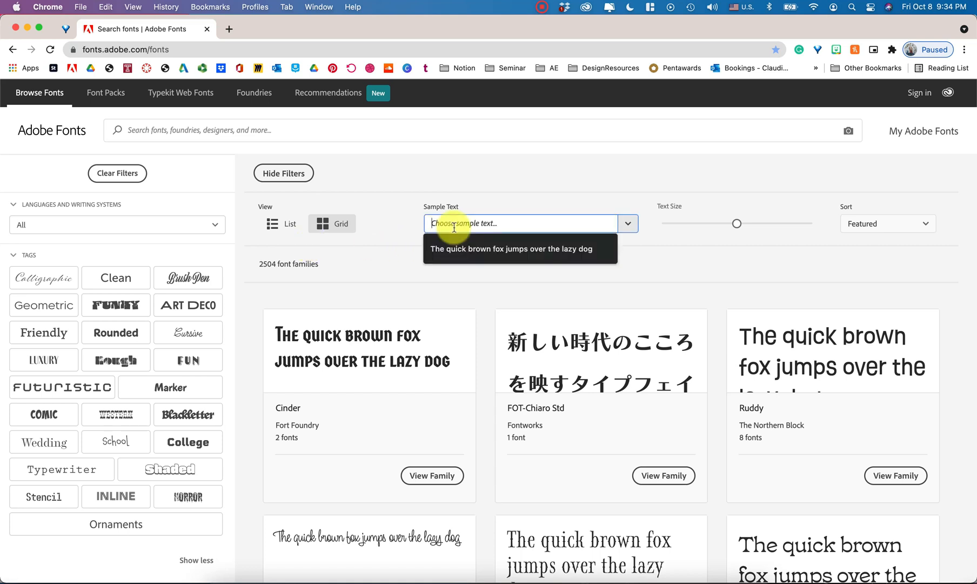
pyautogui.press('super+v')
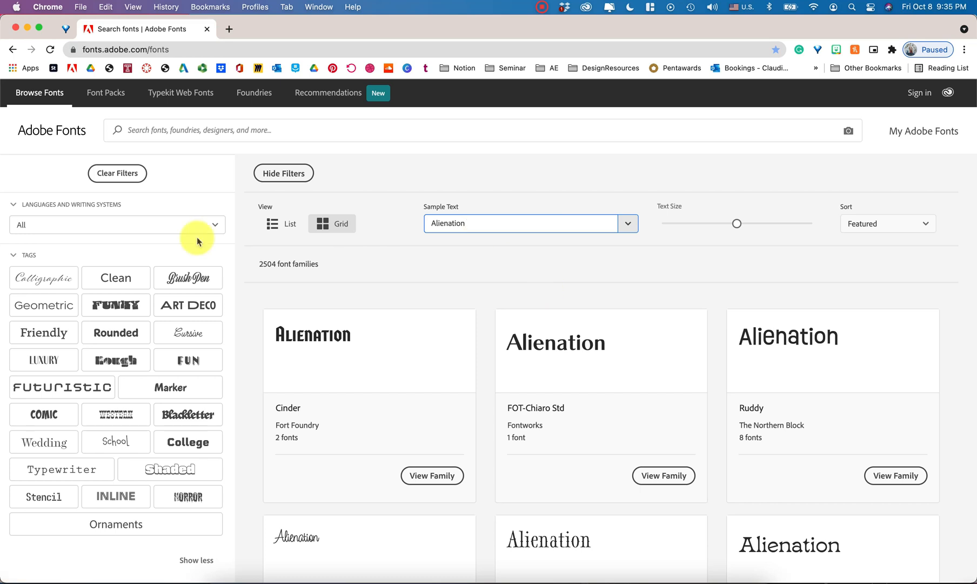
# - Look over the language options, shorten the tag list and filter the font families by the Mono classification
pyautogui.click(212, 226)
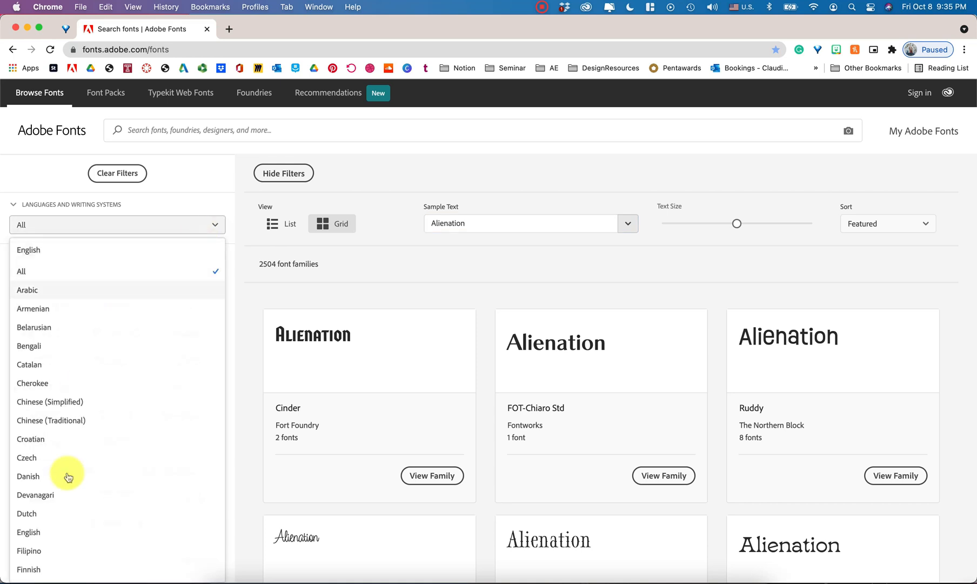
pyautogui.click(246, 244)
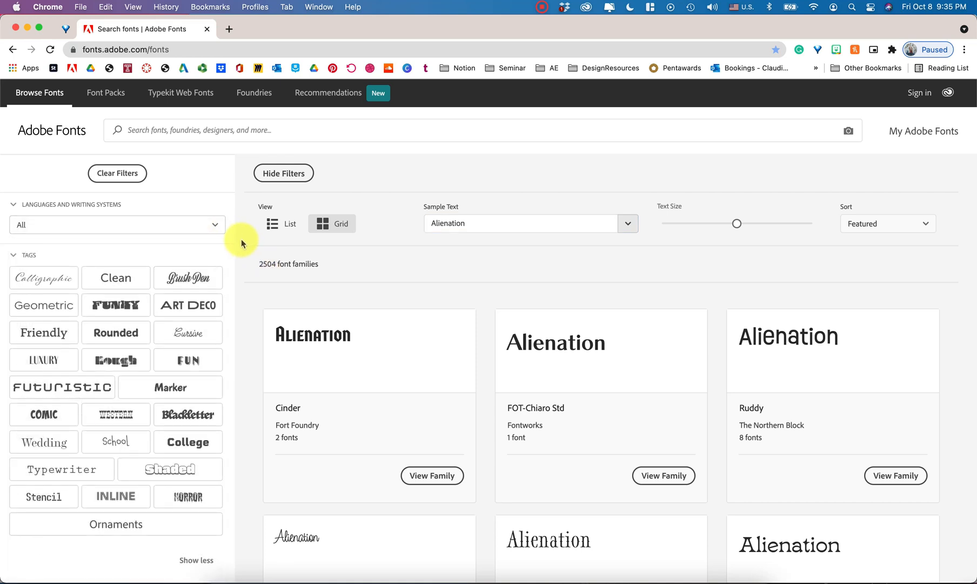
pyautogui.scroll(-3, 241, 243)
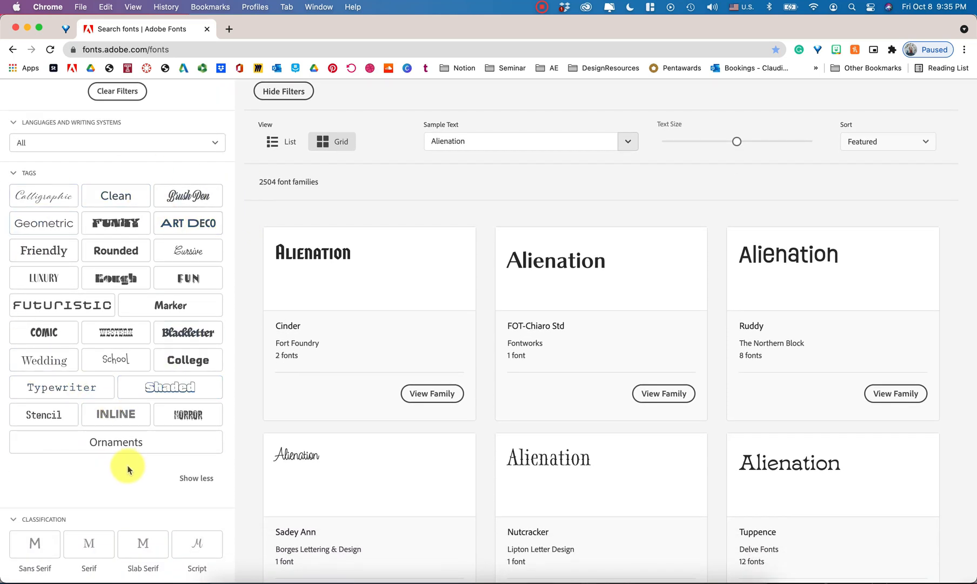
pyautogui.click(192, 479)
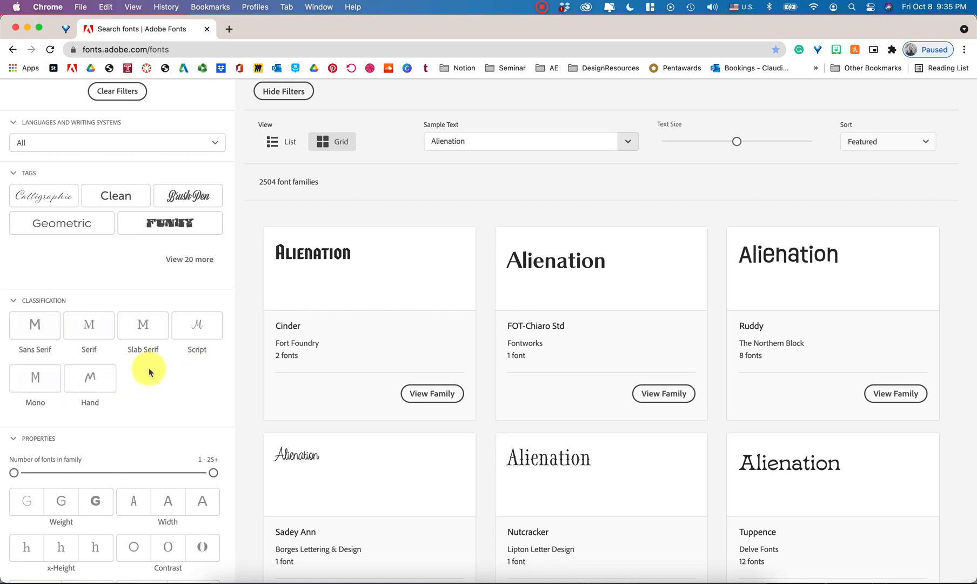
pyautogui.scroll(-3, 149, 370)
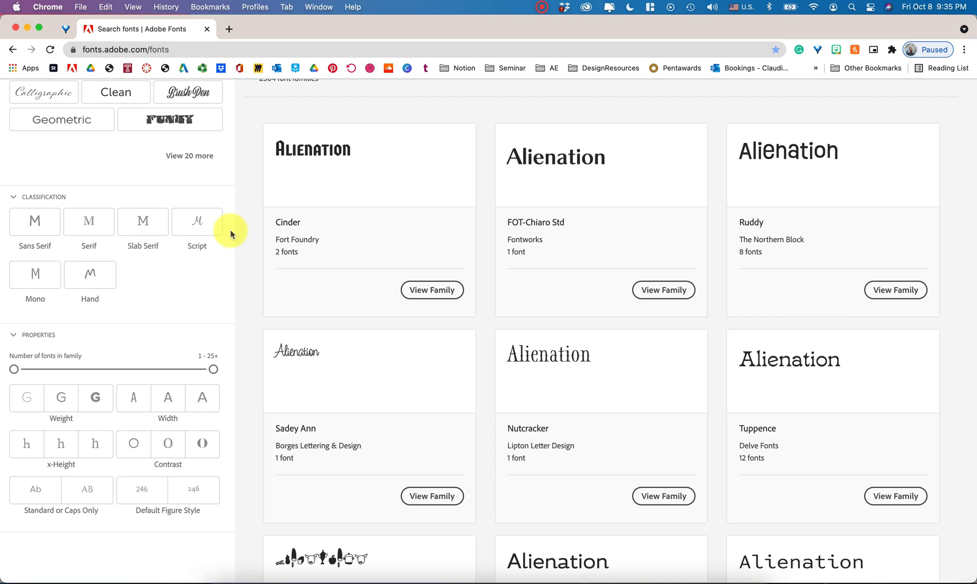
pyautogui.click(37, 278)
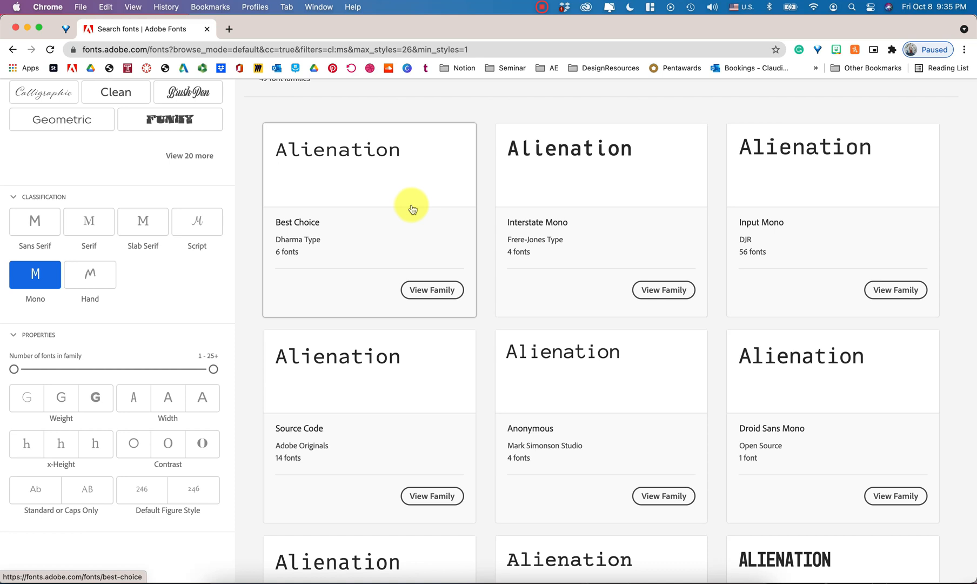
# - Open the Best Choice family and review its font styles, designer information and licensing
pyautogui.click(427, 291)
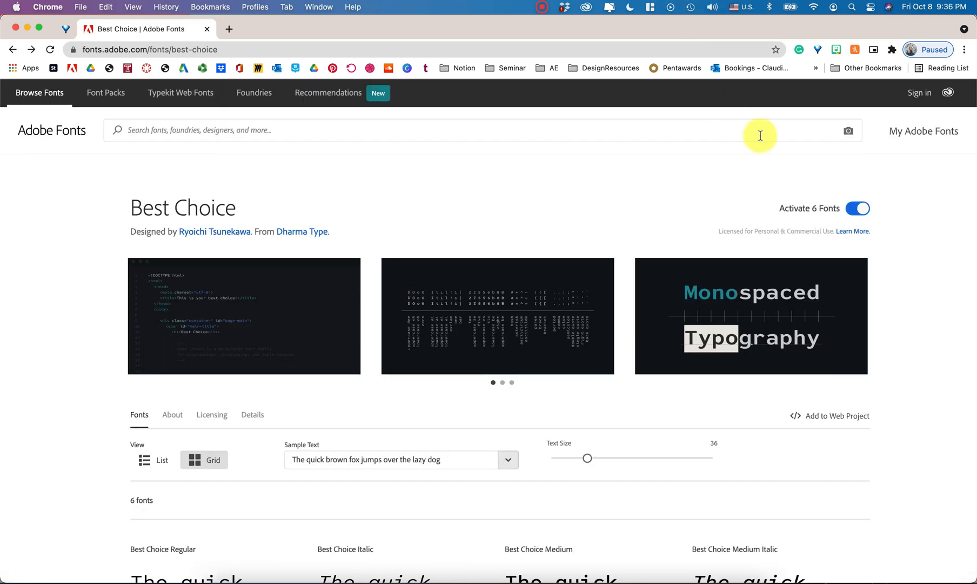
pyautogui.scroll(-5, 974, 222)
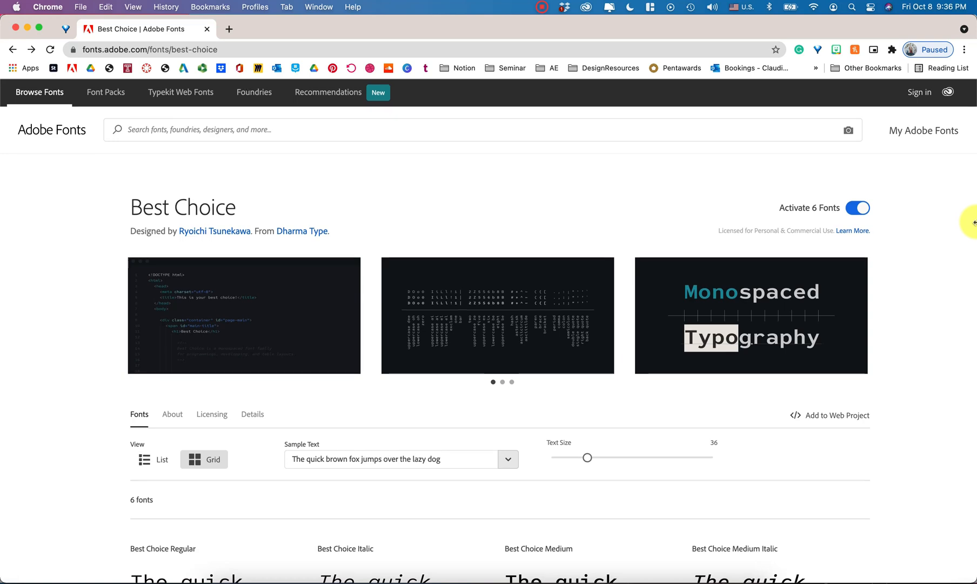
pyautogui.scroll(-2, 974, 222)
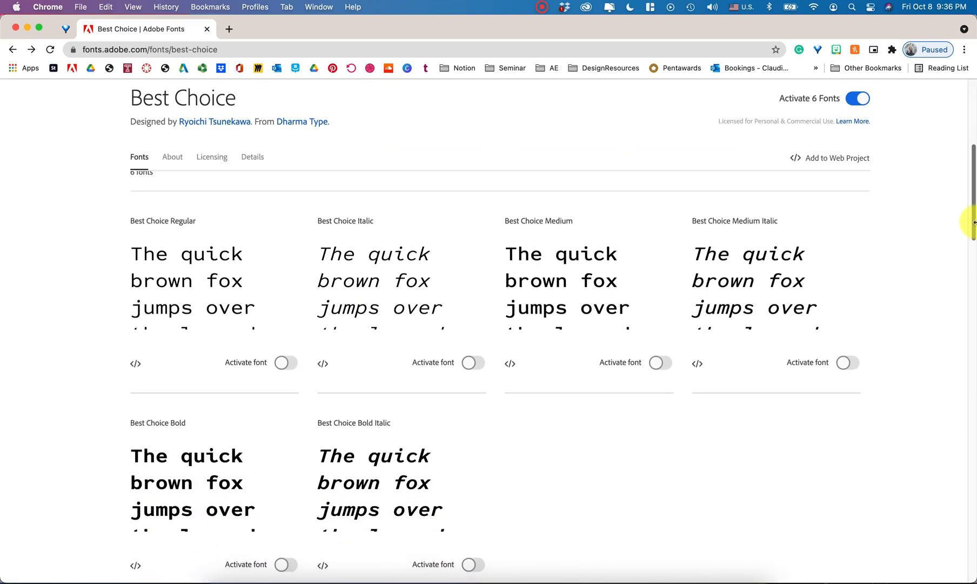
pyautogui.click(171, 157)
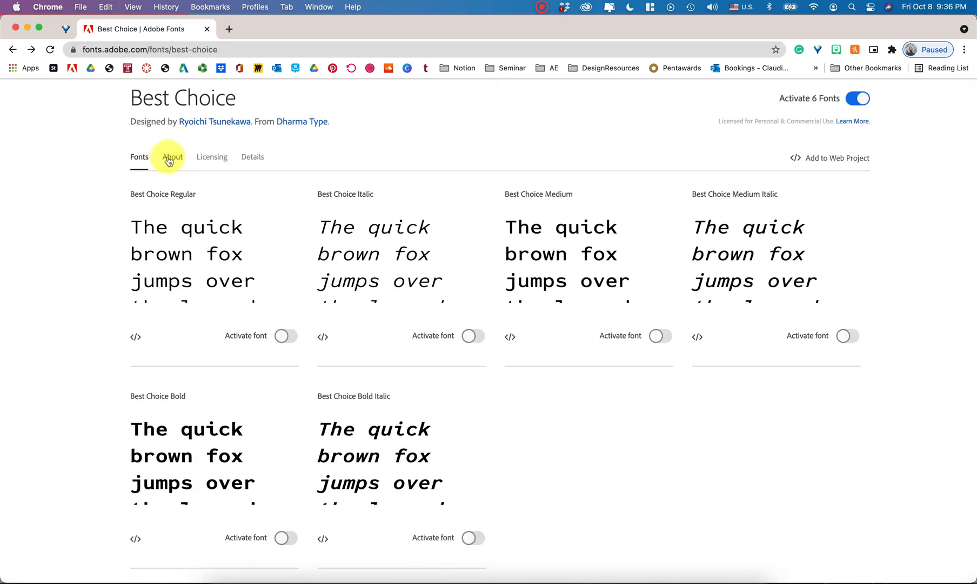
pyautogui.click(214, 162)
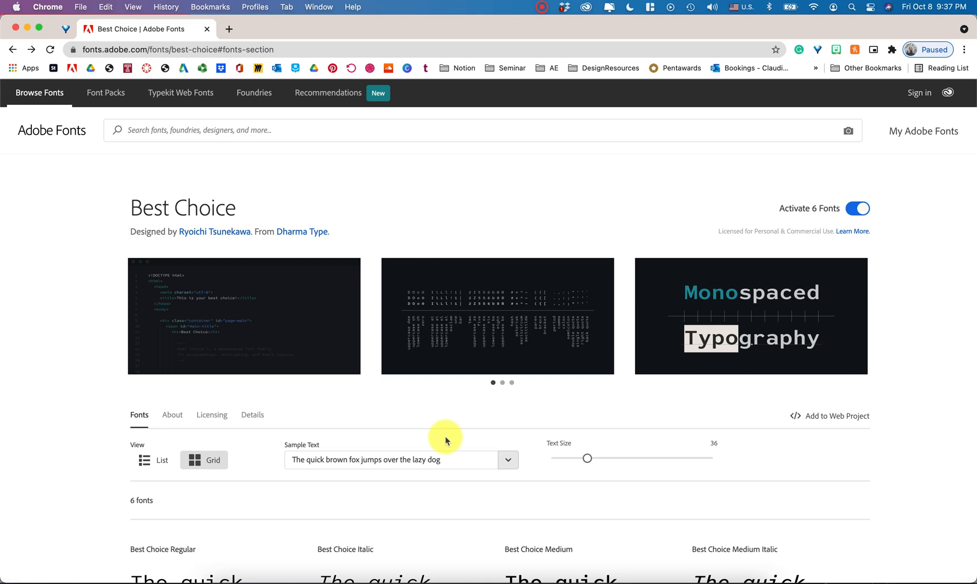
# - Open fonts.google.com in a new browser tab and set the preview text to "Alienation"
pyautogui.press('super+t')
pyautogui.write('fonts.google.com')
pyautogui.press('Return')
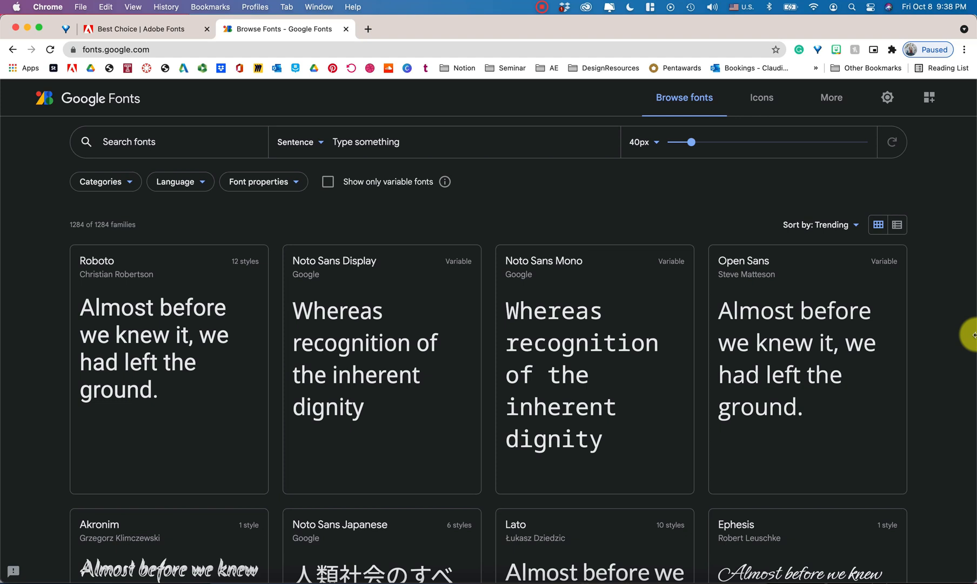
pyautogui.click(386, 142)
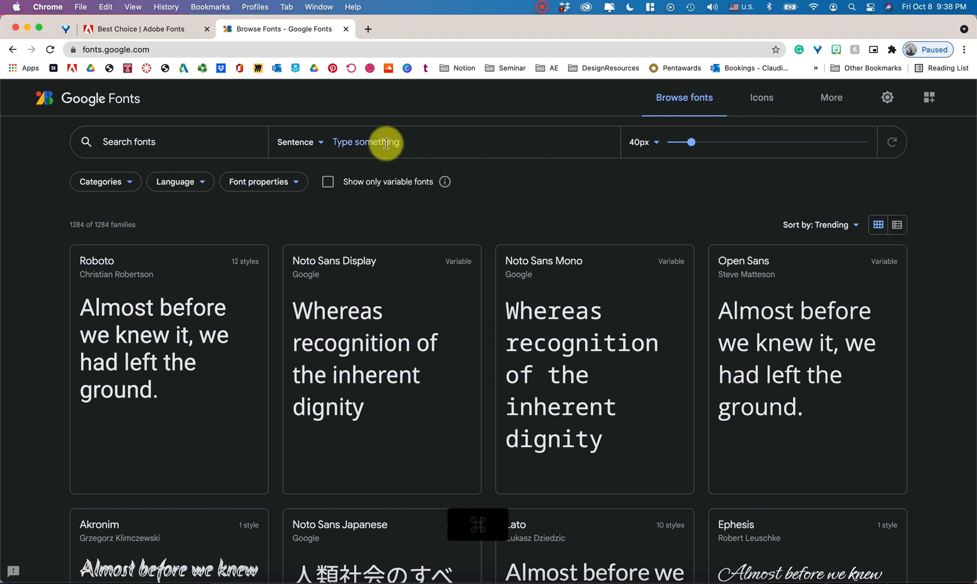
pyautogui.write('Alienation')
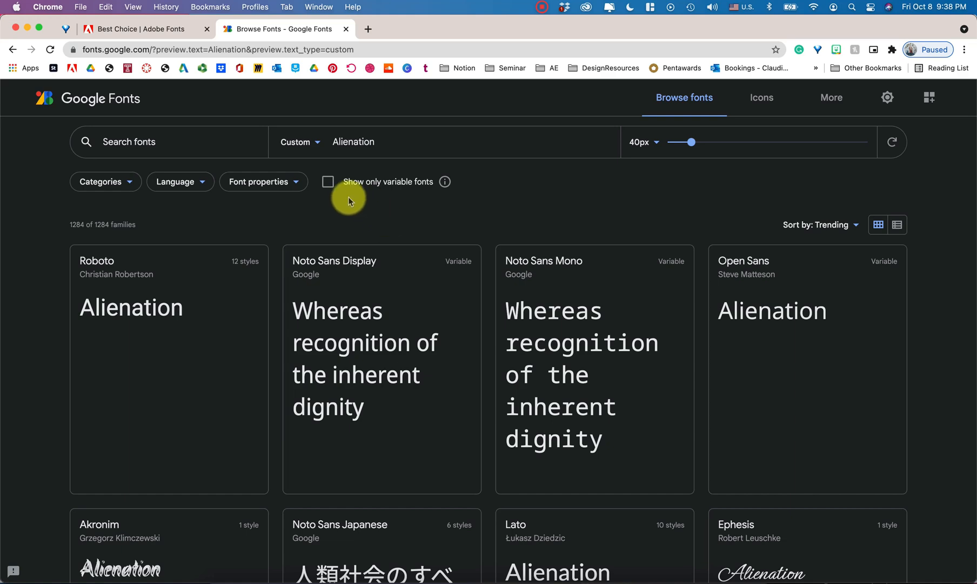
# - Filter the Google Fonts families to the Monospace category only, excluding serif, sans serif, display and handwriting
pyautogui.scroll(-7, 486, 212)
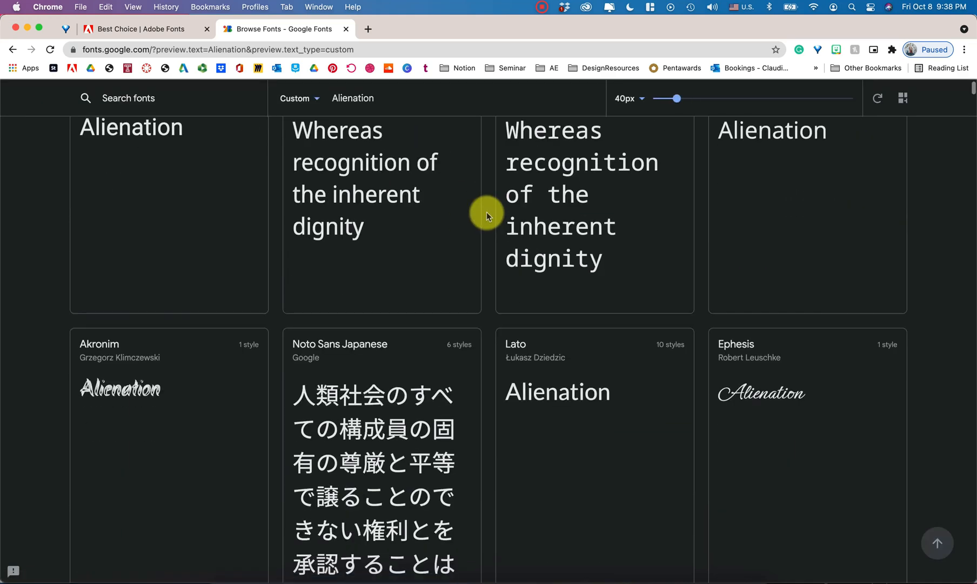
pyautogui.scroll(8, 486, 212)
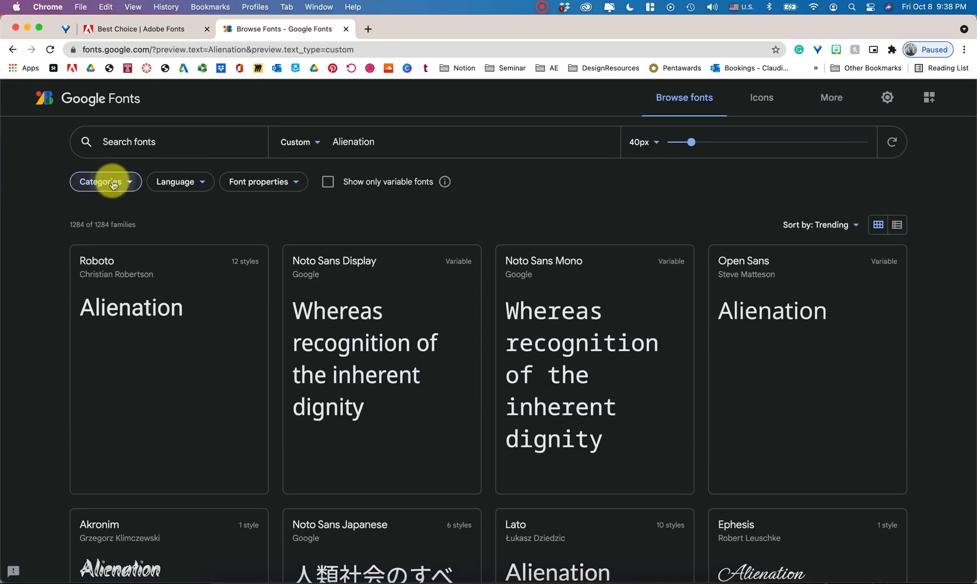
pyautogui.click(112, 182)
pyautogui.click(85, 285)
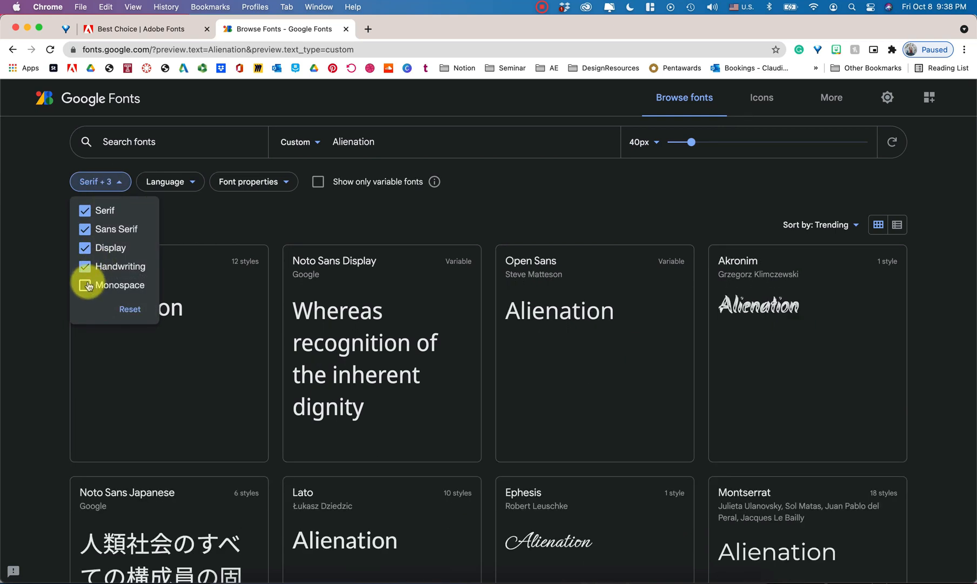
pyautogui.click(85, 267)
pyautogui.click(85, 247)
pyautogui.click(85, 229)
pyautogui.click(84, 210)
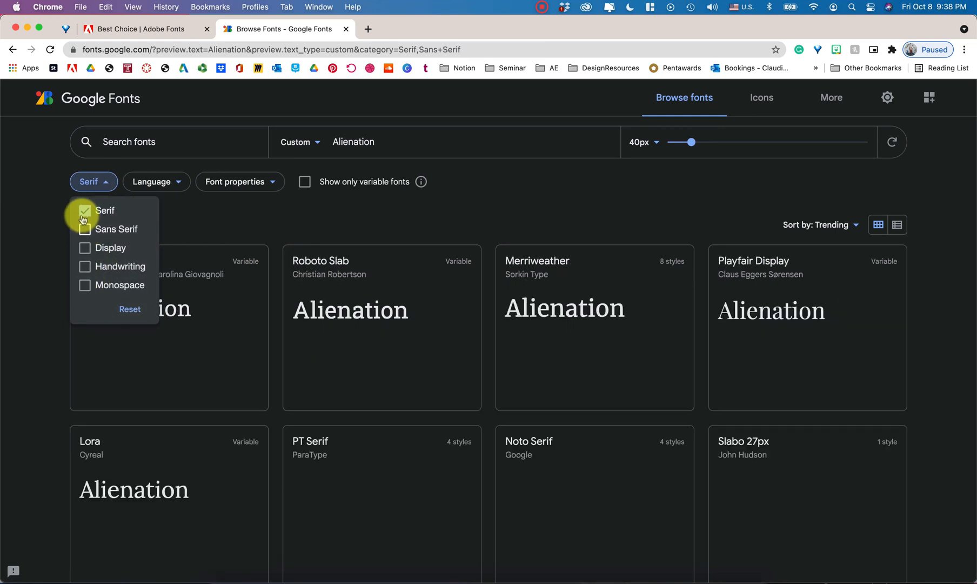
pyautogui.click(85, 285)
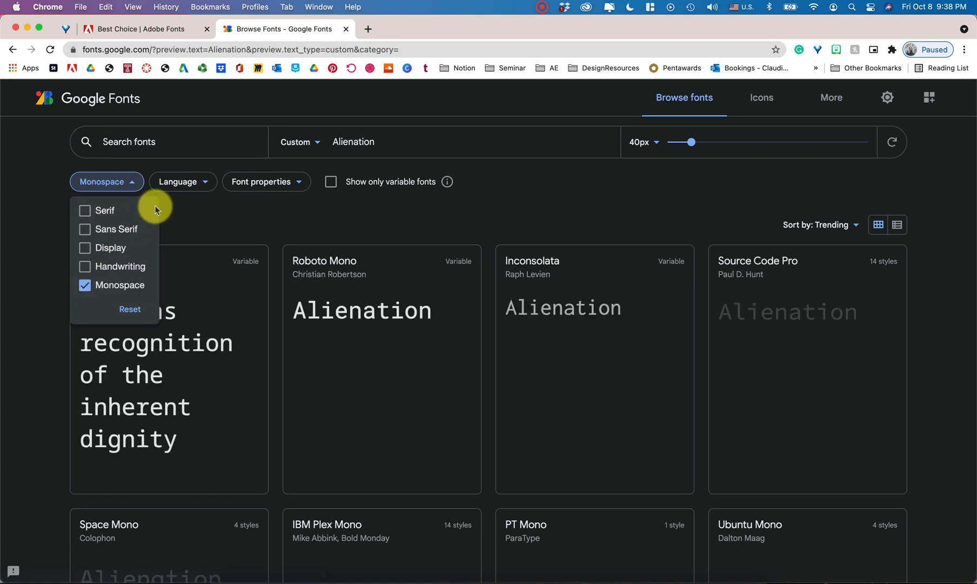
pyautogui.click(265, 183)
pyautogui.click(279, 184)
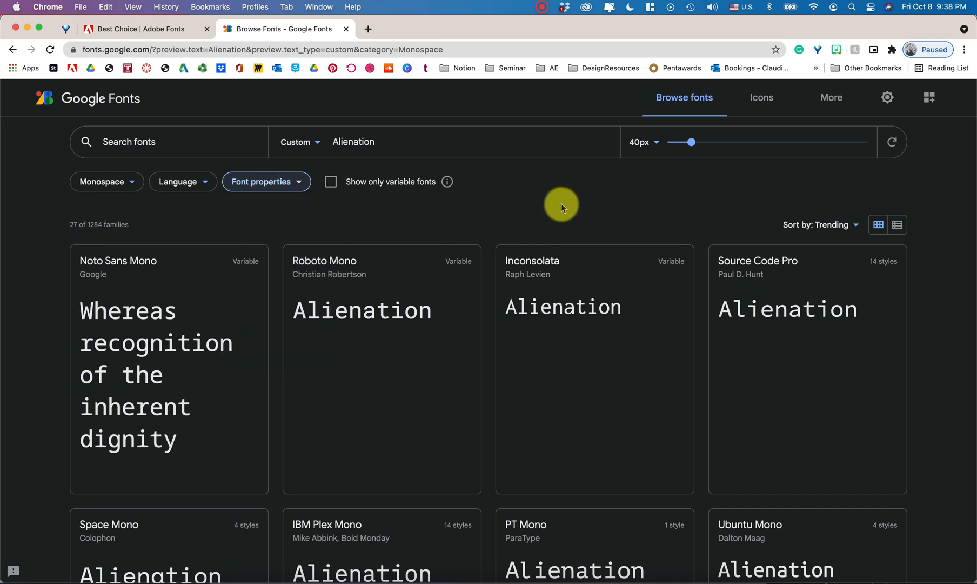
# - Open the Space Mono family from the monospace fonts and review its styles
pyautogui.scroll(-5, 561, 203)
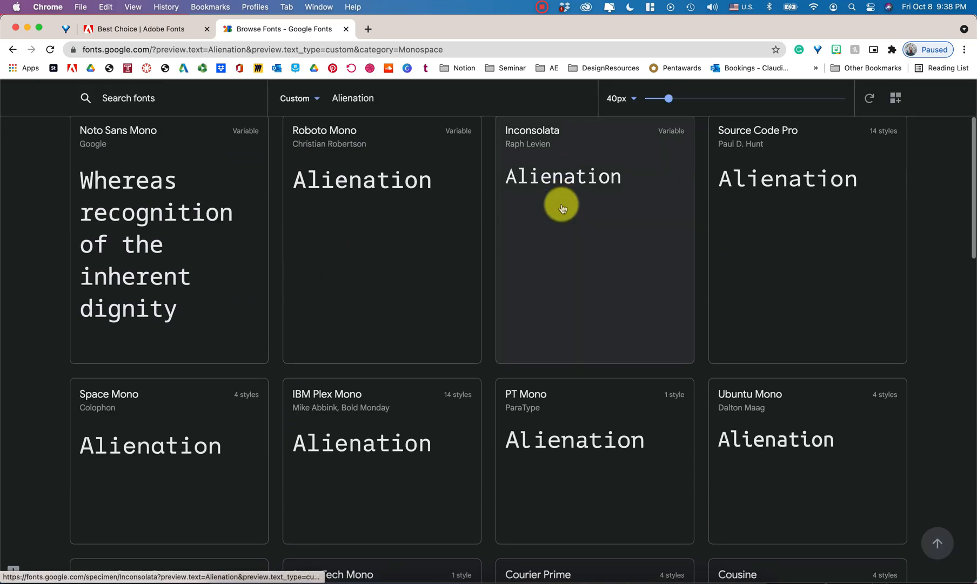
pyautogui.click(172, 324)
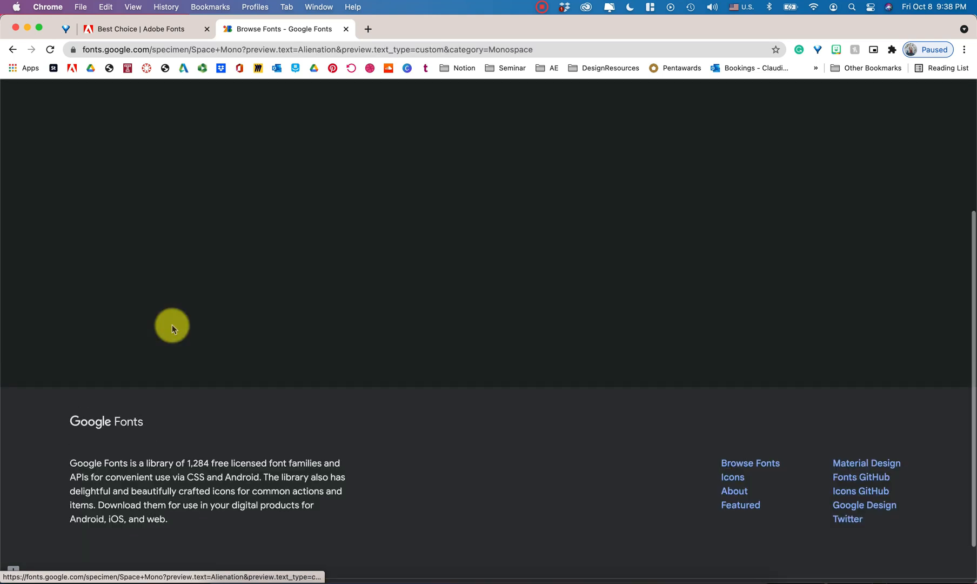
pyautogui.scroll(-1, 855, 311)
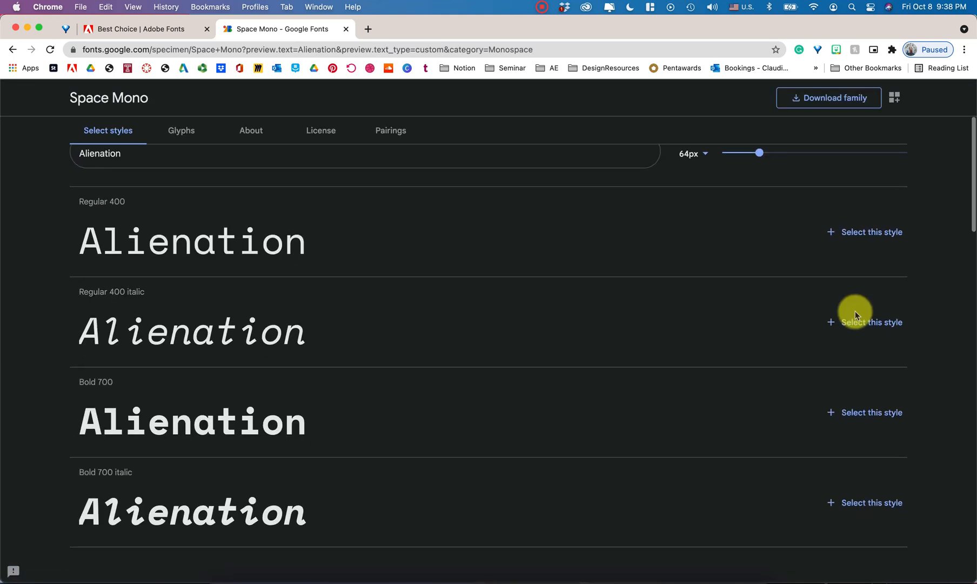
pyautogui.scroll(3, 840, 159)
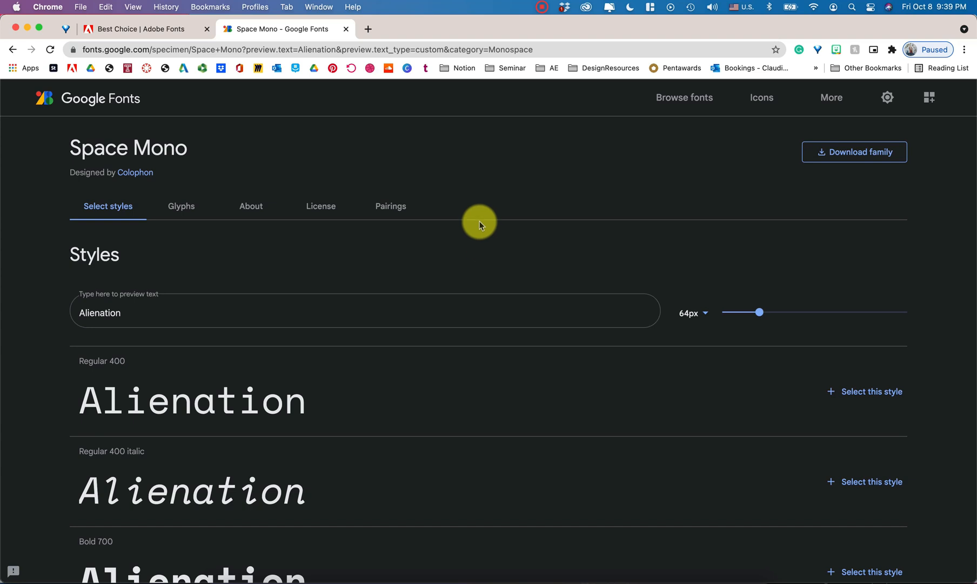
# - Switch to Illustrator, select the "Alienation" heading with its definition and browse the fonts available for them
pyautogui.hotkey('ctrl', 'Up')
pyautogui.click(559, 219)
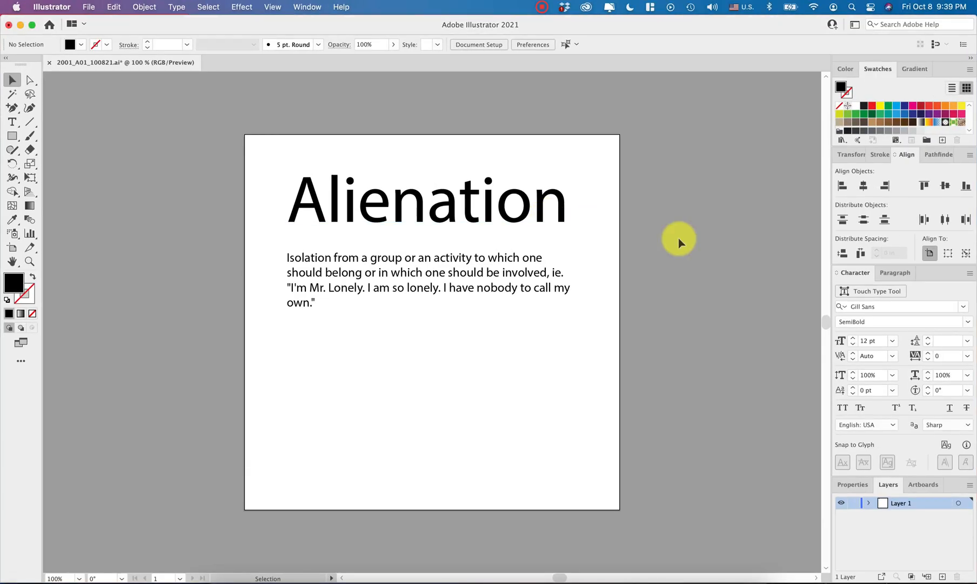
pyautogui.moveTo(572, 397); pyautogui.dragTo(492, 100)
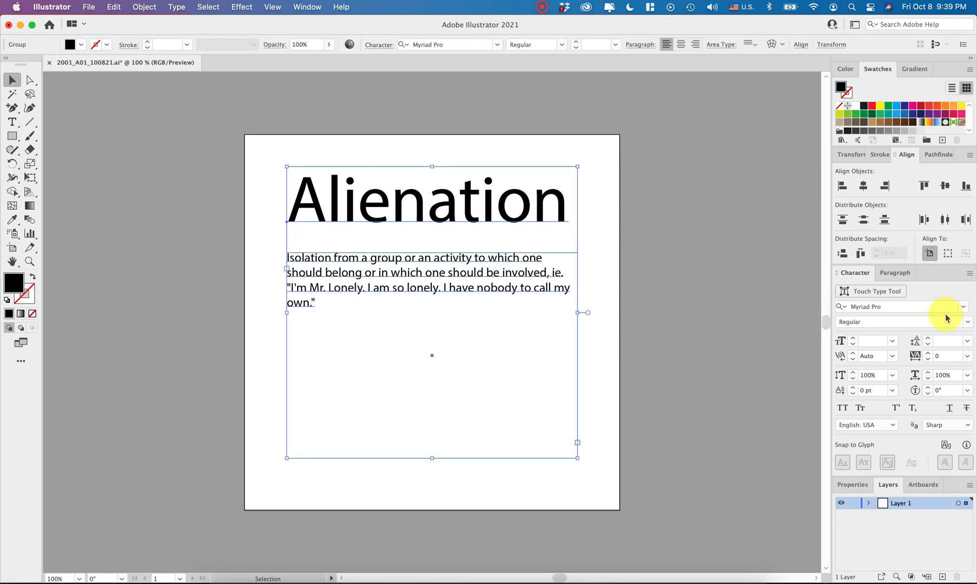
pyautogui.click(963, 306)
pyautogui.scroll(-5, 844, 428)
pyautogui.scroll(10, 840, 425)
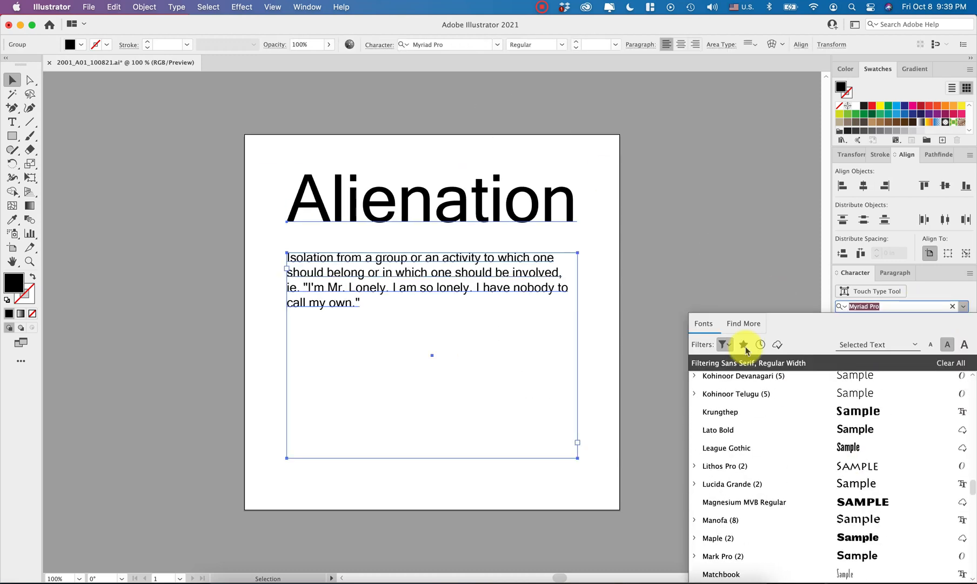
# - Replace the Sans Serif and Regular Width font filters with Monospace and set the selected text in Space Mono
pyautogui.click(725, 344)
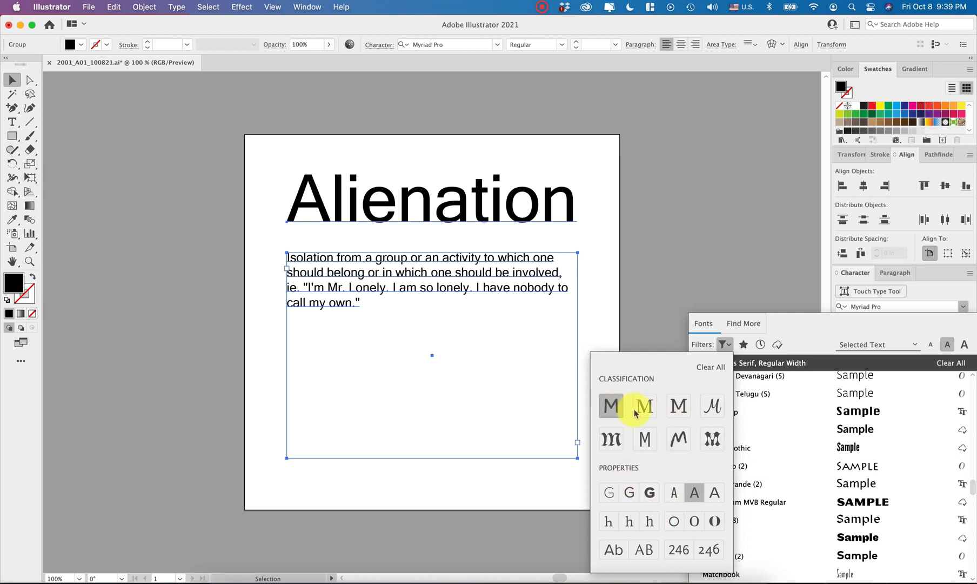
pyautogui.click(615, 406)
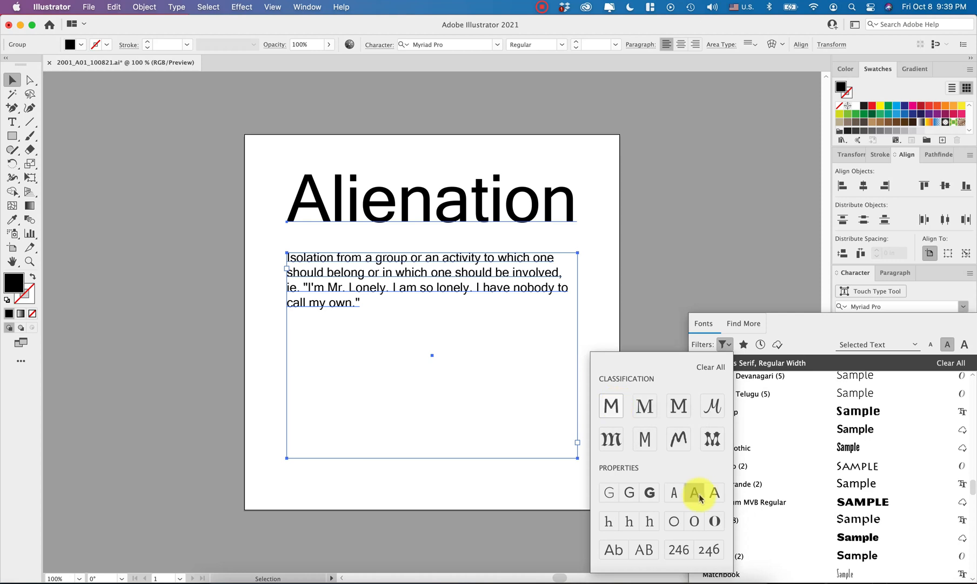
pyautogui.click(694, 492)
pyautogui.click(645, 438)
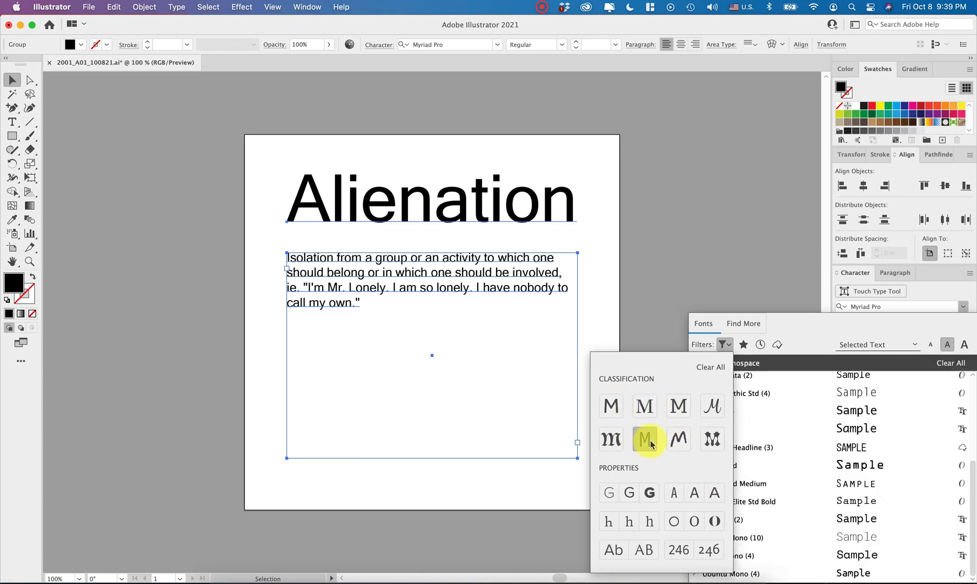
pyautogui.click(819, 349)
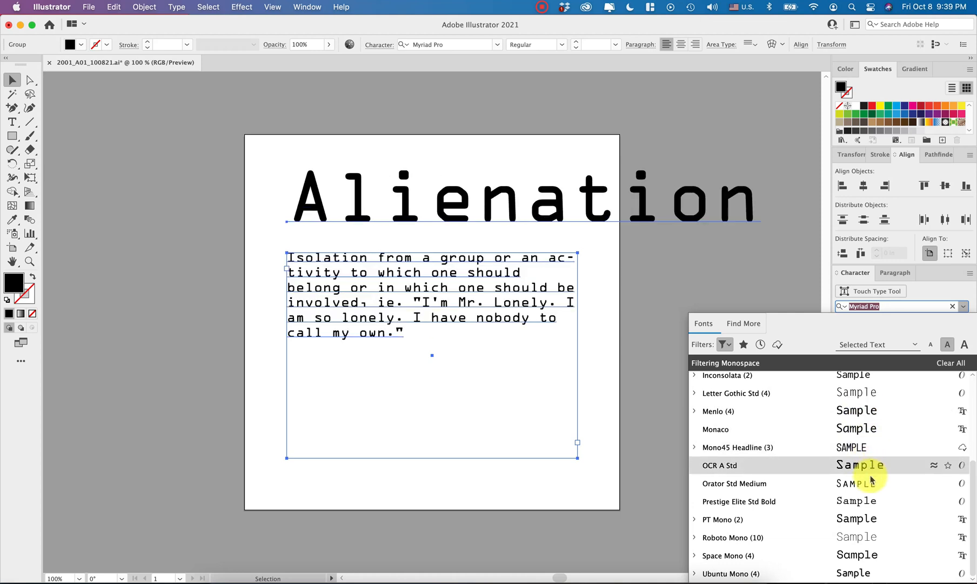
pyautogui.click(839, 558)
pyautogui.click(753, 266)
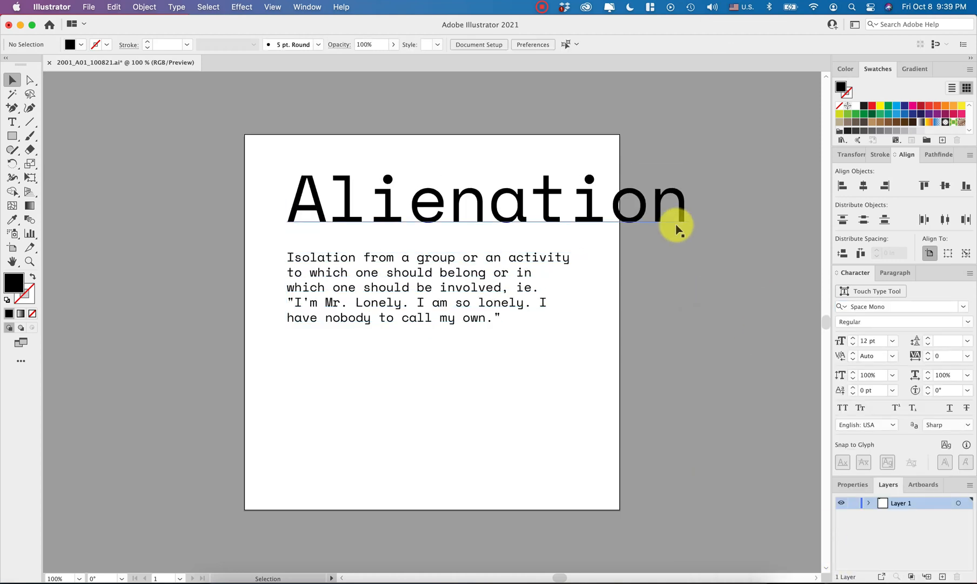
# - Ungroup the heading from the definition and scale "Alienation" down proportionally to about 49 pt within the artboard
pyautogui.click(670, 209)
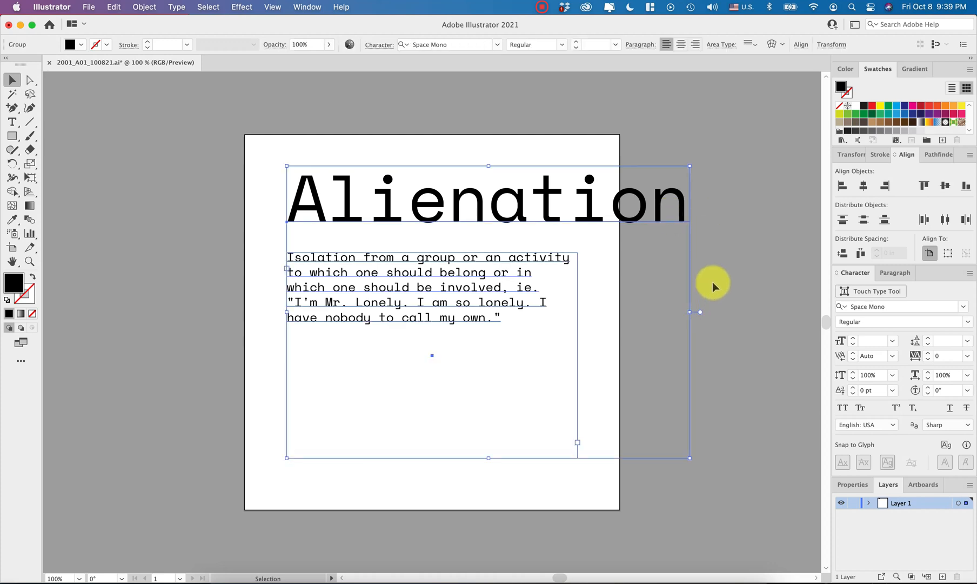
pyautogui.press('super+shift+g')
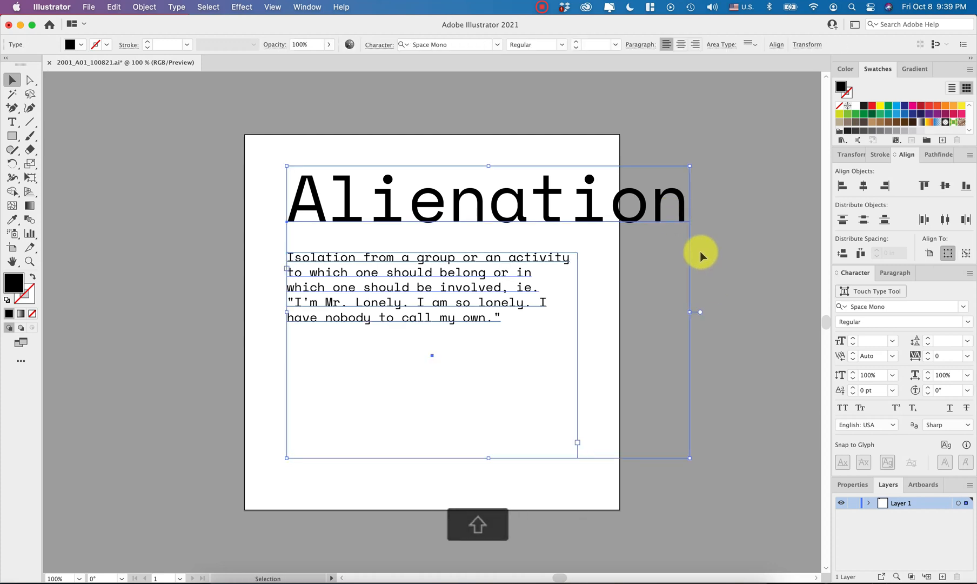
pyautogui.click(656, 217)
pyautogui.rightClick(693, 206)
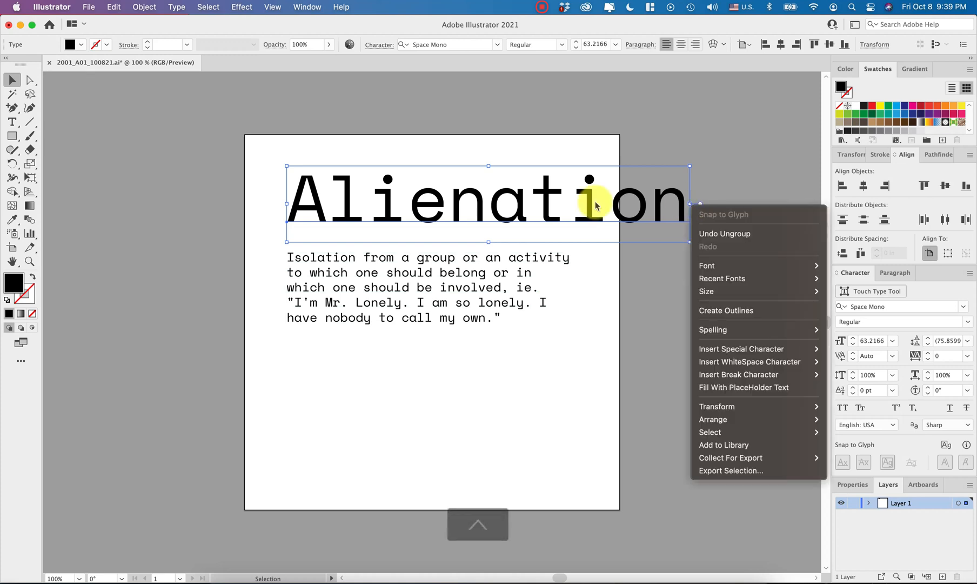
pyautogui.click(644, 197)
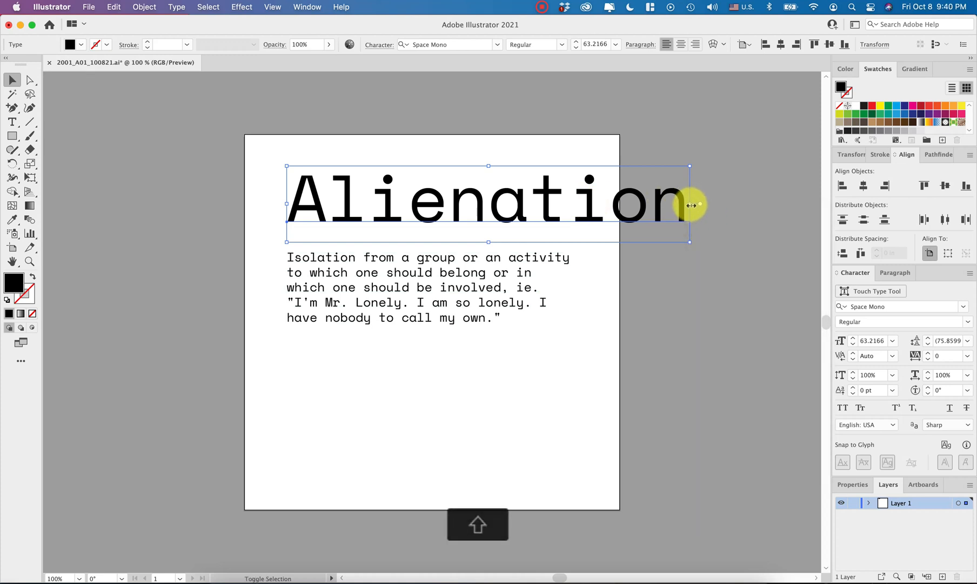
pyautogui.moveTo(691, 205); pyautogui.dragTo(600, 204)
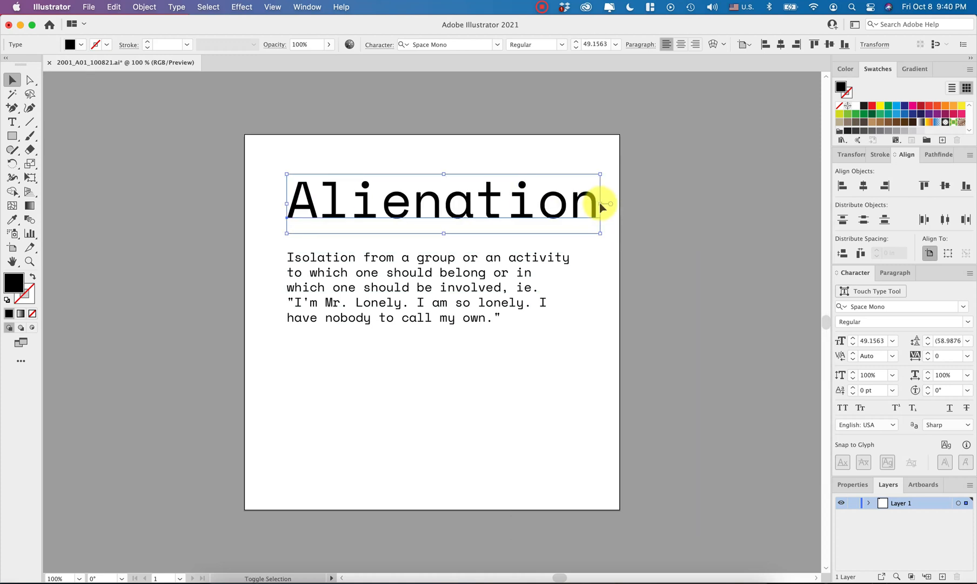
pyautogui.click(685, 266)
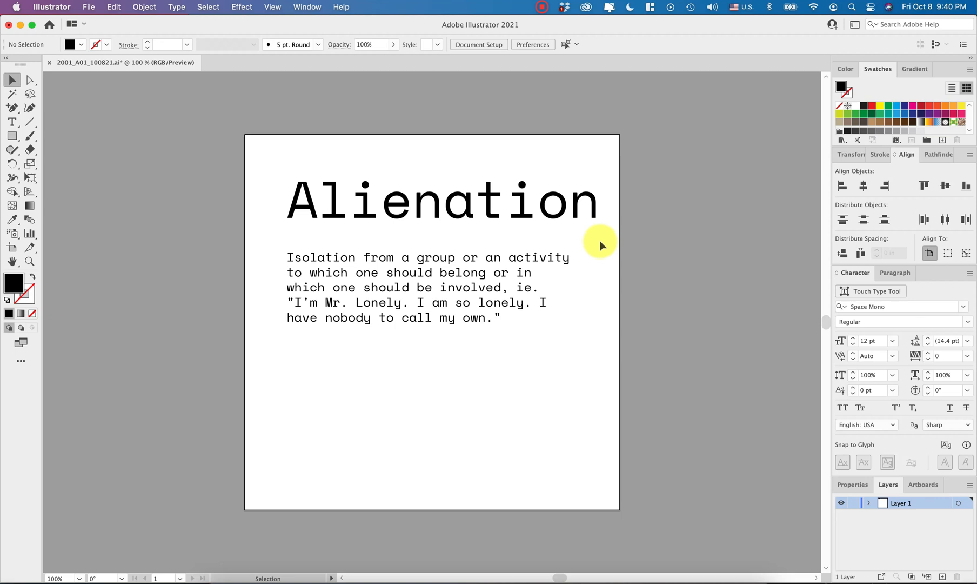
# - Rotate the "Alienation" heading 180° so that it stands upside down above the definition
pyautogui.click(435, 205)
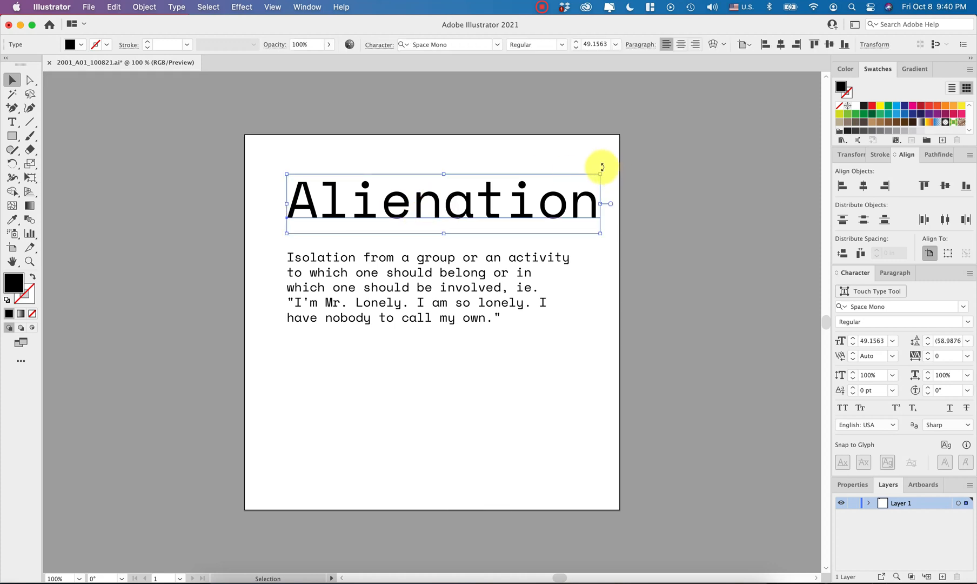
pyautogui.moveTo(602, 167); pyautogui.dragTo(235, 205)
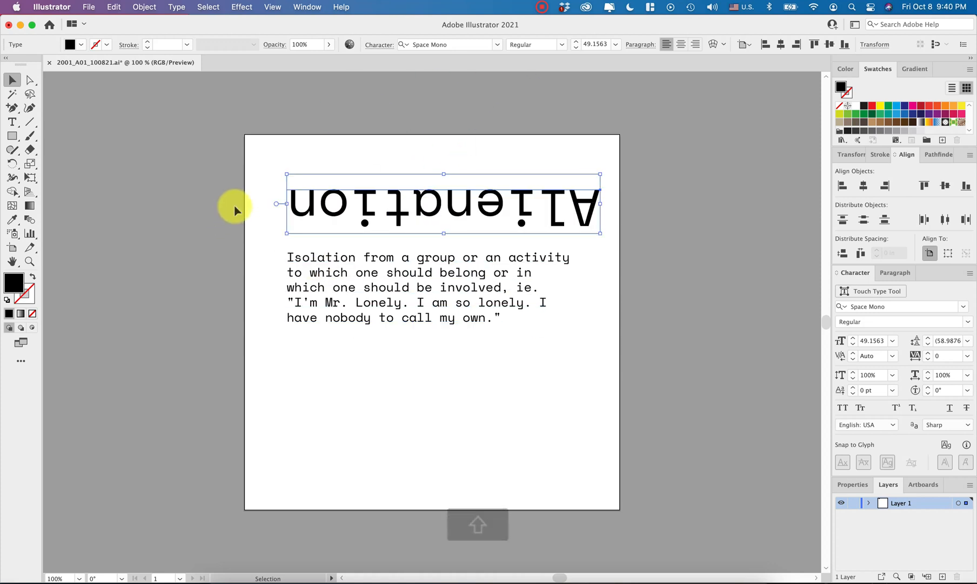
pyautogui.click(688, 294)
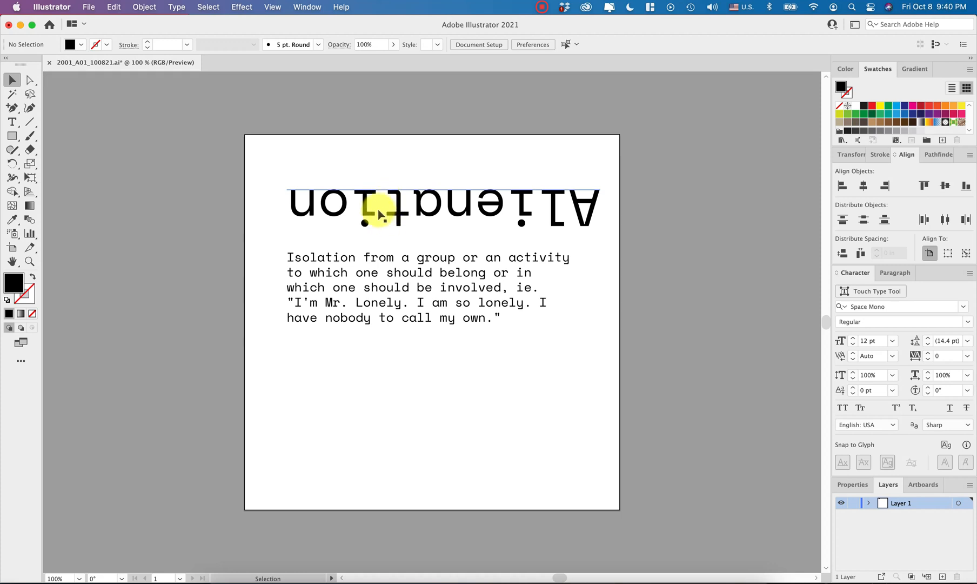
# - Tighten the kerning between the last "i" and the "o" of the upside-down "Alienation" heading to -40
pyautogui.click(355, 208)
pyautogui.doubleClick(352, 197)
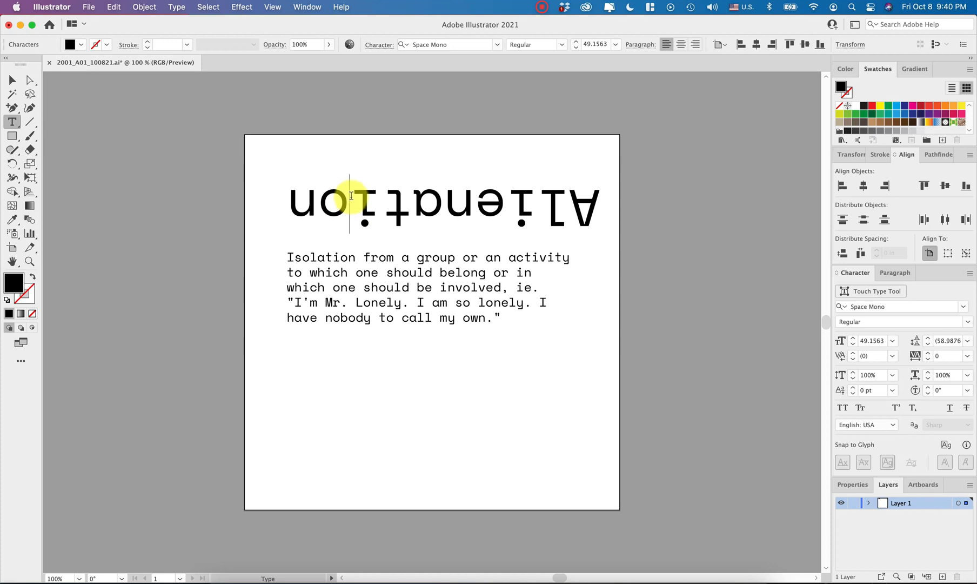
pyautogui.hotkey('alt', 'Right')
pyautogui.hotkey('alt', 'Left')
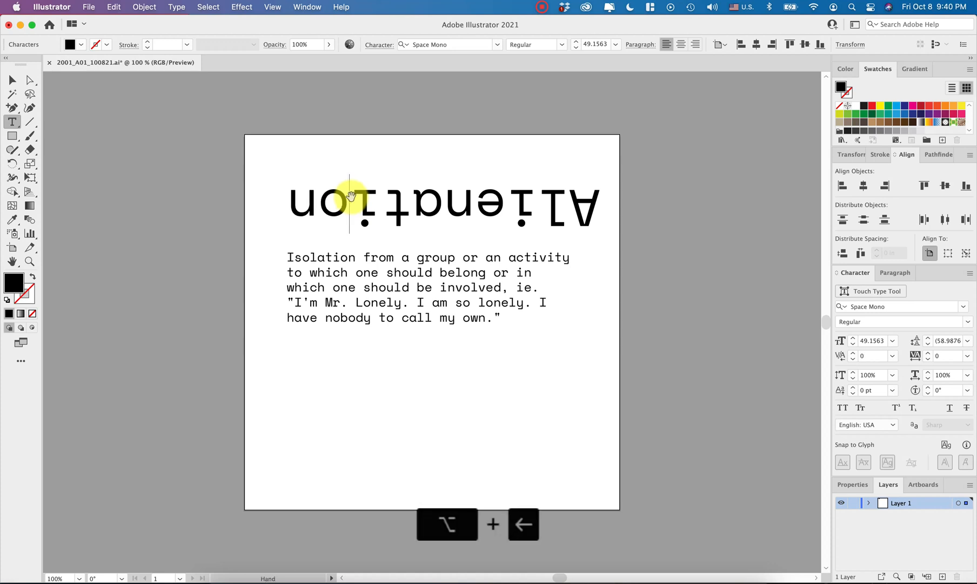
pyautogui.hotkey('alt', 'Left')
pyautogui.hotkey('alt', 'Left')
pyautogui.keyDown('super'); pyautogui.click(625, 270); pyautogui.keyUp('super')
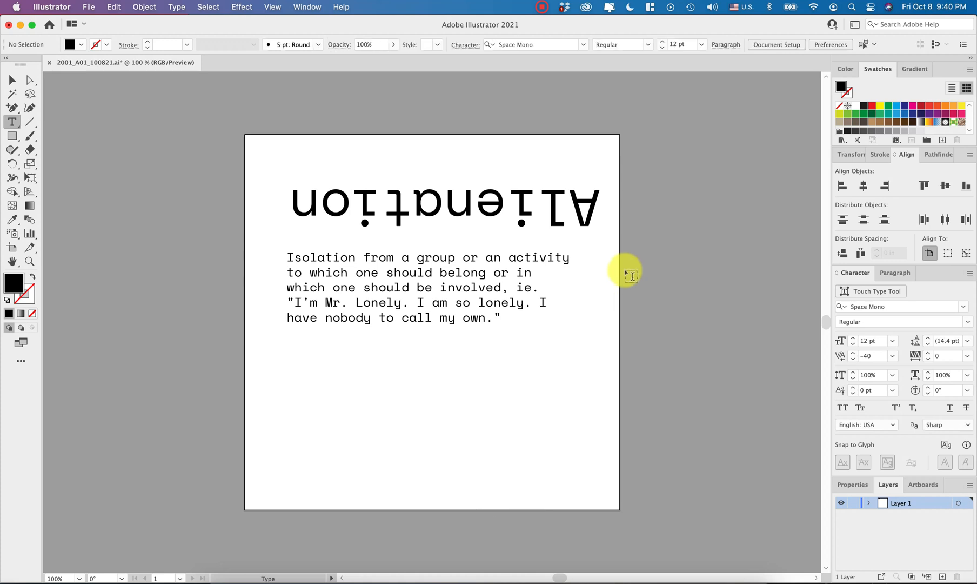
# - Tighten the tracking of the first "i" in the upside-down "Alienation" heading to -50
pyautogui.click(427, 199)
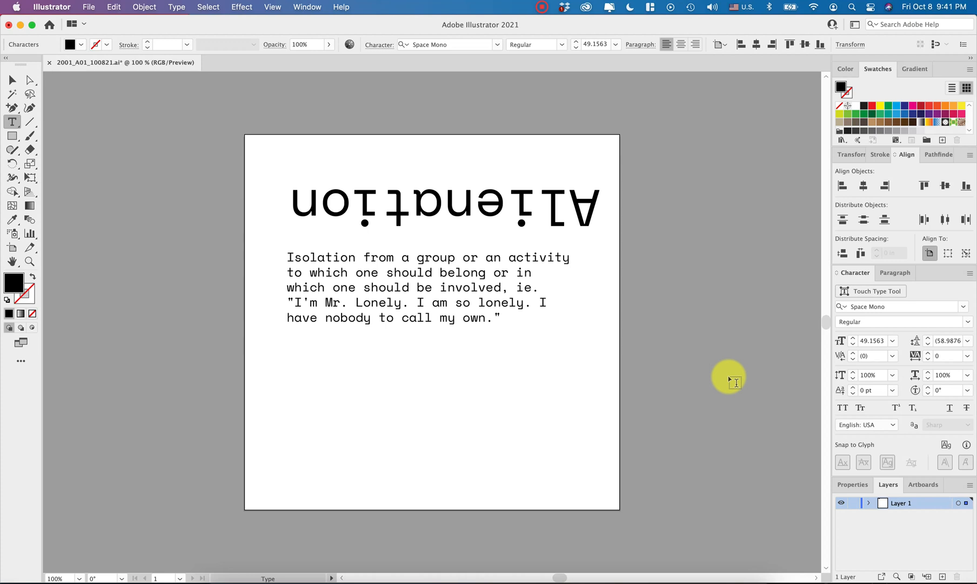
pyautogui.moveTo(476, 205); pyautogui.dragTo(538, 204)
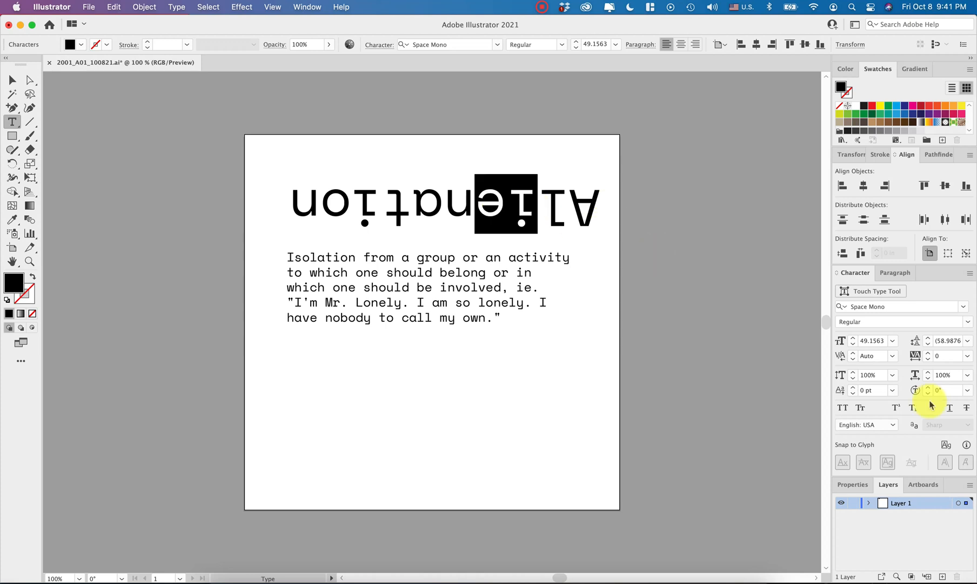
pyautogui.click(506, 204)
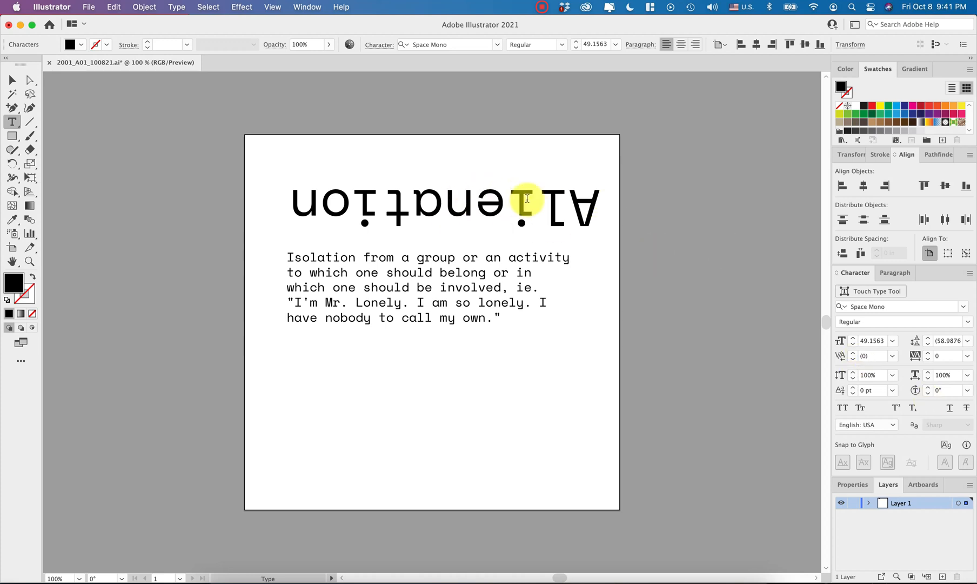
pyautogui.keyDown('shift'); pyautogui.click(527, 199); pyautogui.keyUp('shift')
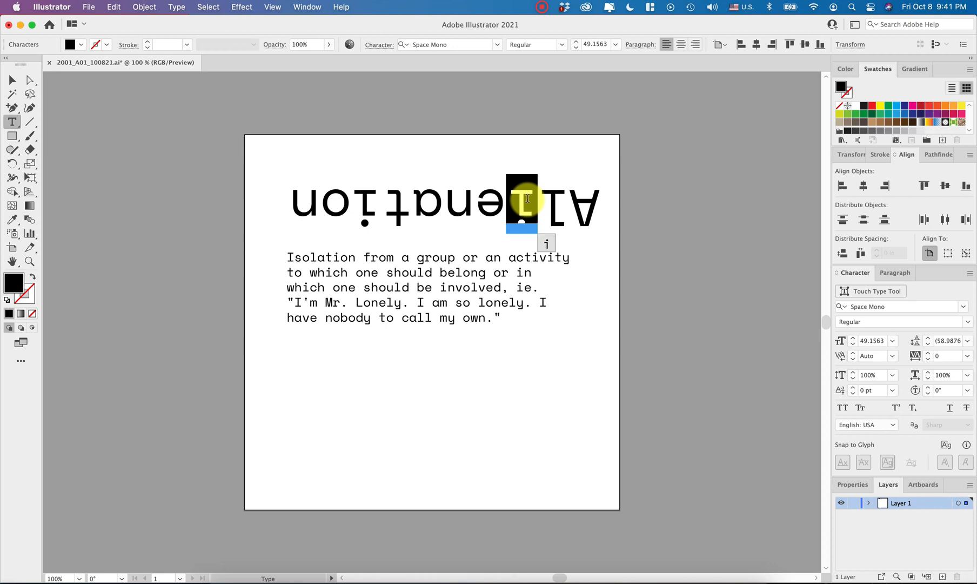
pyautogui.click(927, 360)
pyautogui.click(927, 360)
pyautogui.click(927, 360)
pyautogui.click(927, 360)
pyautogui.click(927, 360)
pyautogui.click(927, 360)
pyautogui.click(927, 360)
pyautogui.click(927, 360)
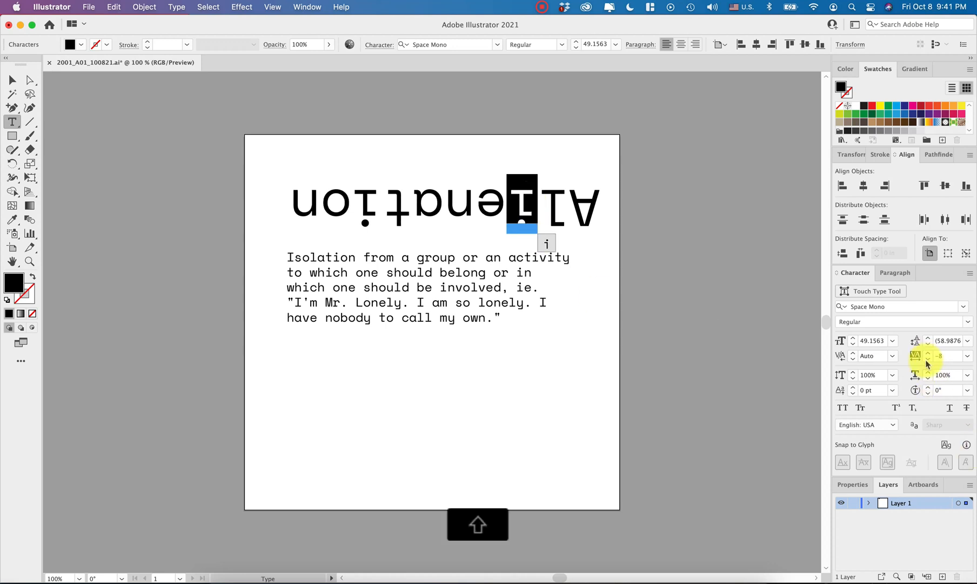
pyautogui.keyDown('shift'); pyautogui.click(927, 360); pyautogui.keyUp('shift')
pyautogui.keyDown('shift'); pyautogui.click(927, 360); pyautogui.keyUp('shift')
pyautogui.keyDown('shift'); pyautogui.click(927, 360); pyautogui.keyUp('shift')
pyautogui.keyDown('shift'); pyautogui.click(927, 360); pyautogui.keyUp('shift')
pyautogui.keyDown('shift'); pyautogui.click(927, 360); pyautogui.keyUp('shift')
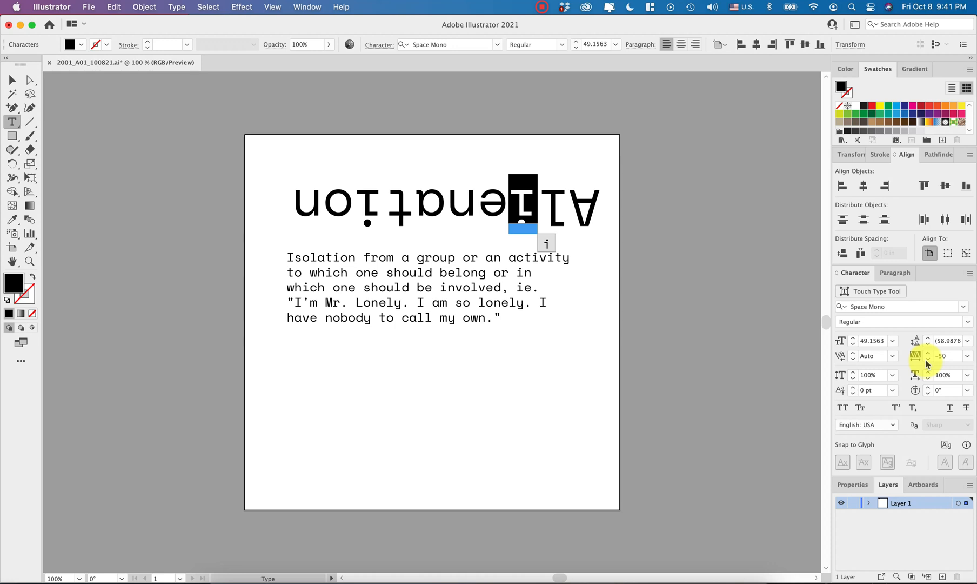
pyautogui.press('Escape')
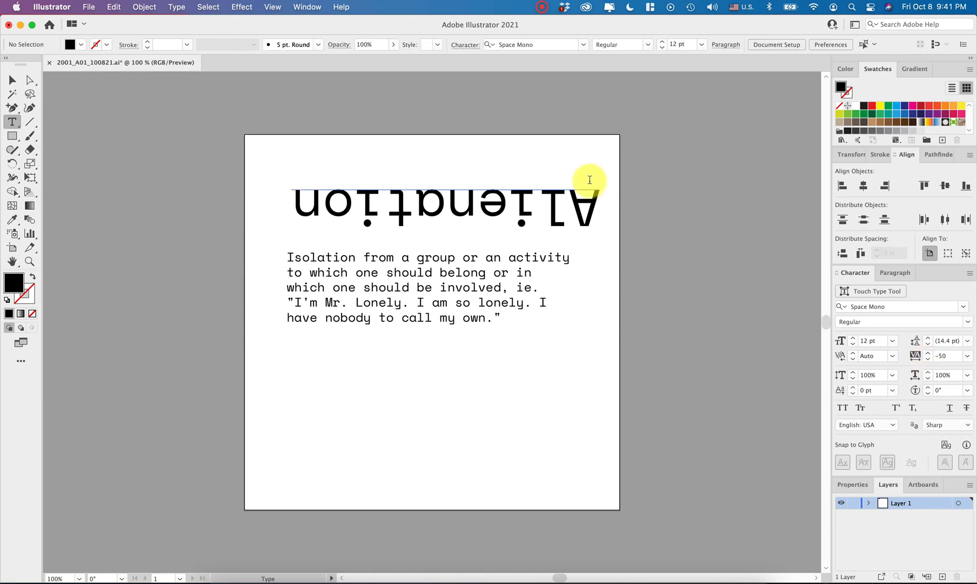
# - Set the tracking of the "l" in the upside-down heading to -30
pyautogui.click(551, 205)
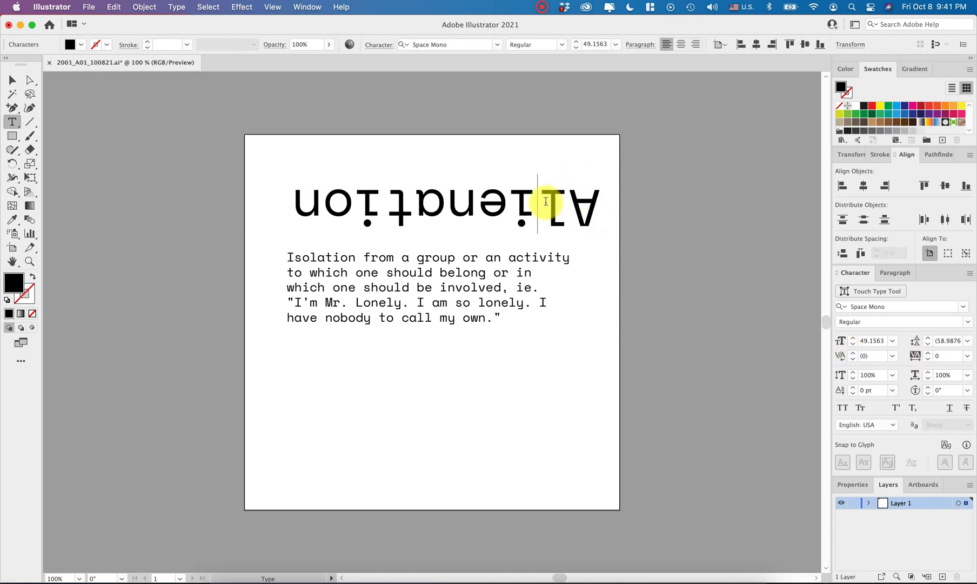
pyautogui.moveTo(557, 203); pyautogui.dragTo(543, 204)
pyautogui.keyDown('shift'); pyautogui.click(927, 361); pyautogui.keyUp('shift')
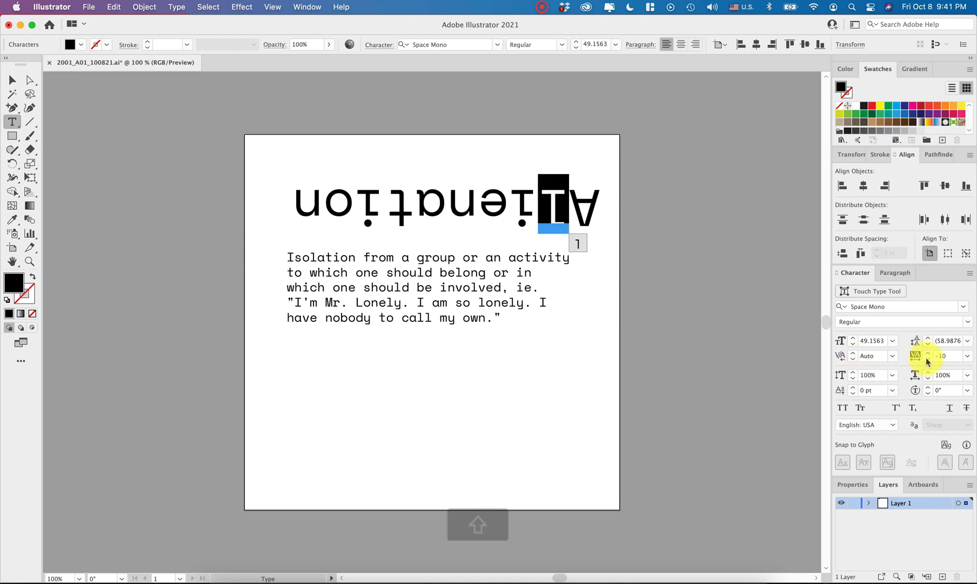
pyautogui.keyDown('shift'); pyautogui.click(927, 360); pyautogui.keyUp('shift')
pyautogui.press('Escape')
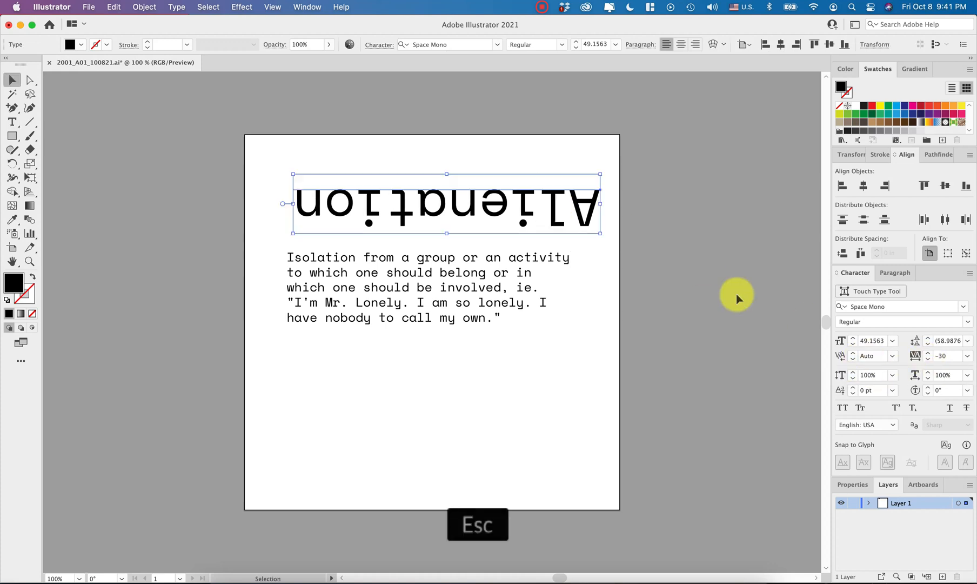
# - Rotate the "Alienation" heading 180° back upright and tighten the kerning between its "t" and the following "i" to -80
pyautogui.moveTo(605, 172); pyautogui.dragTo(323, 207)
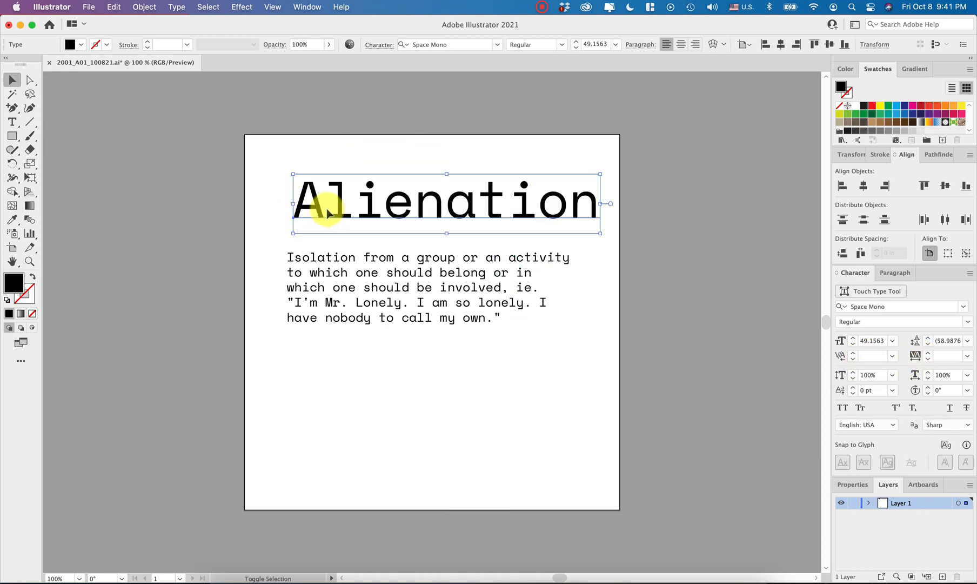
pyautogui.click(664, 243)
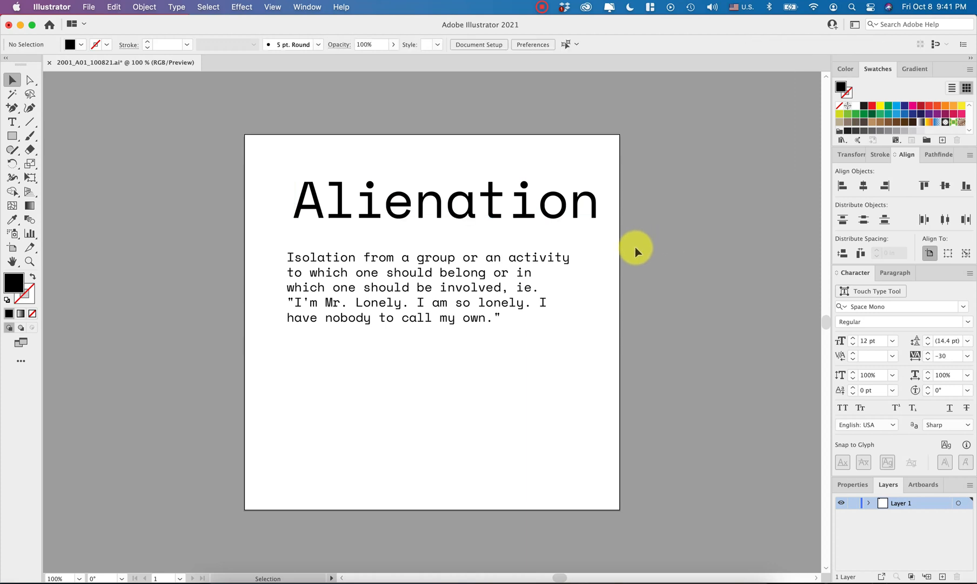
pyautogui.click(507, 217)
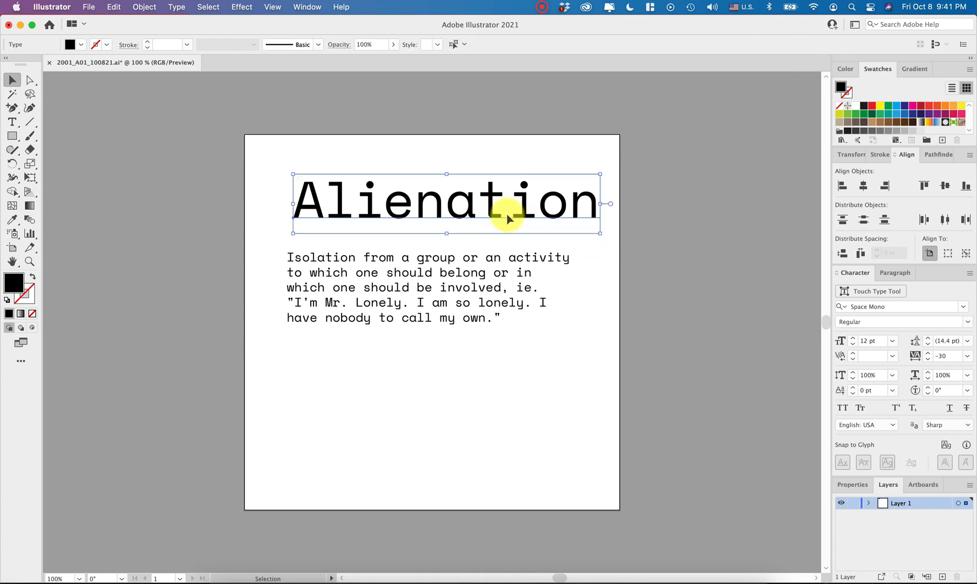
pyautogui.doubleClick(507, 217)
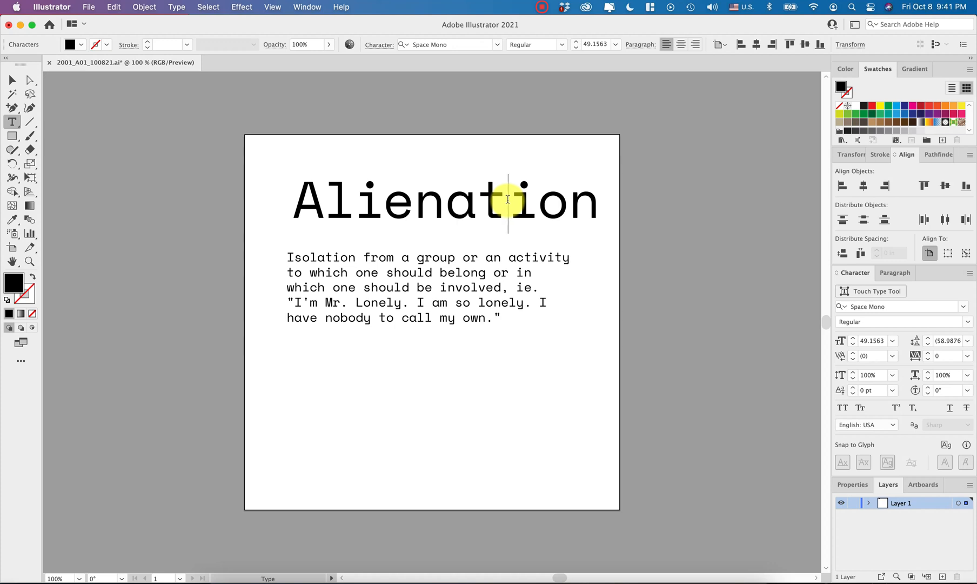
pyautogui.hotkey('alt', 'Left')
pyautogui.hotkey('alt', 'Left')
pyautogui.hotkey('alt', 'Left')
pyautogui.hotkey('alt', 'Left')
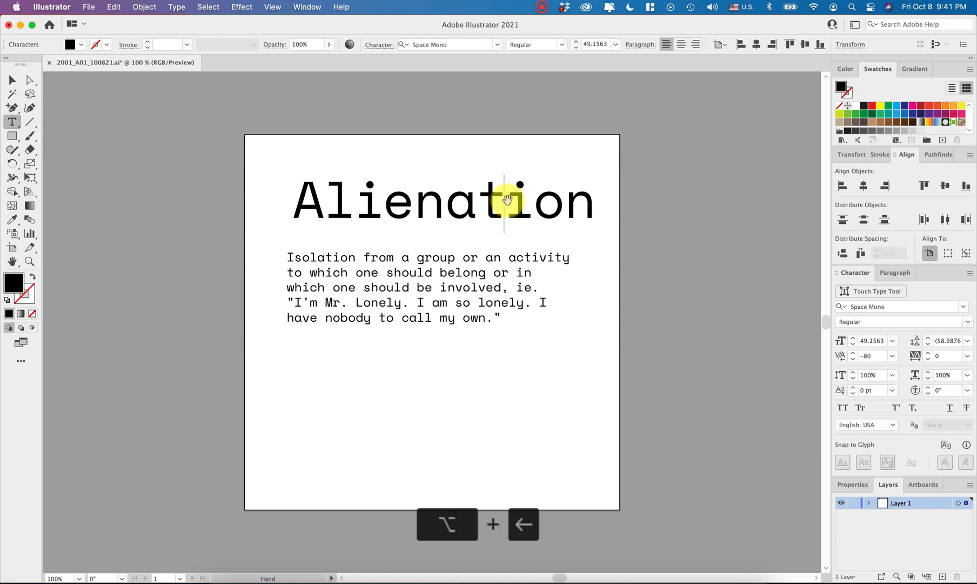
pyautogui.press('Escape')
pyautogui.click(684, 278)
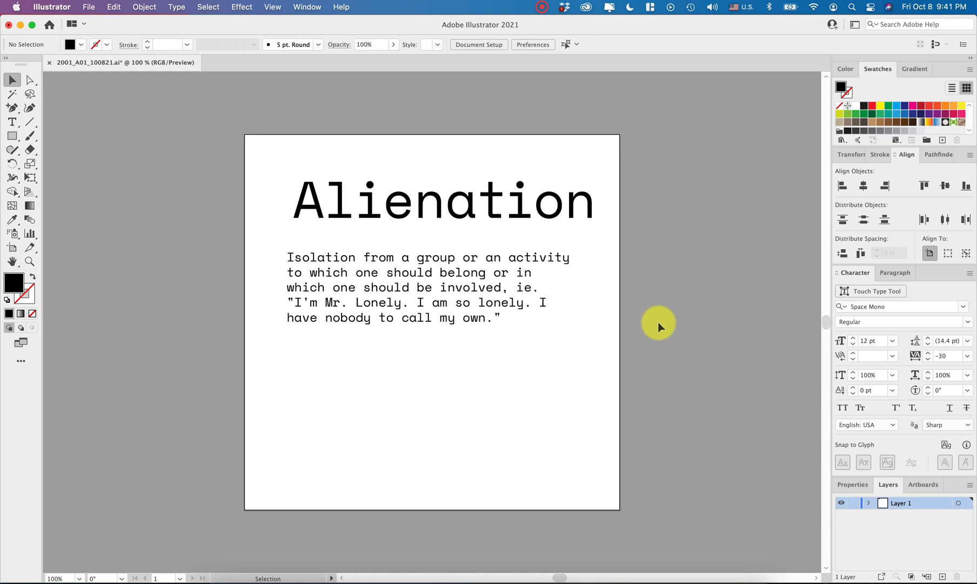
# - Align the left edges of the heading and definition near the artboard's left margin and widen the definition's text frame slightly
pyautogui.moveTo(549, 203); pyautogui.dragTo(537, 204)
pyautogui.moveTo(428, 303)
pyautogui.mouseDown()
pyautogui.moveTo(431, 286)
pyautogui.moveTo(422, 289)
pyautogui.mouseUp()
pyautogui.moveTo(572, 343); pyautogui.dragTo(588, 343)
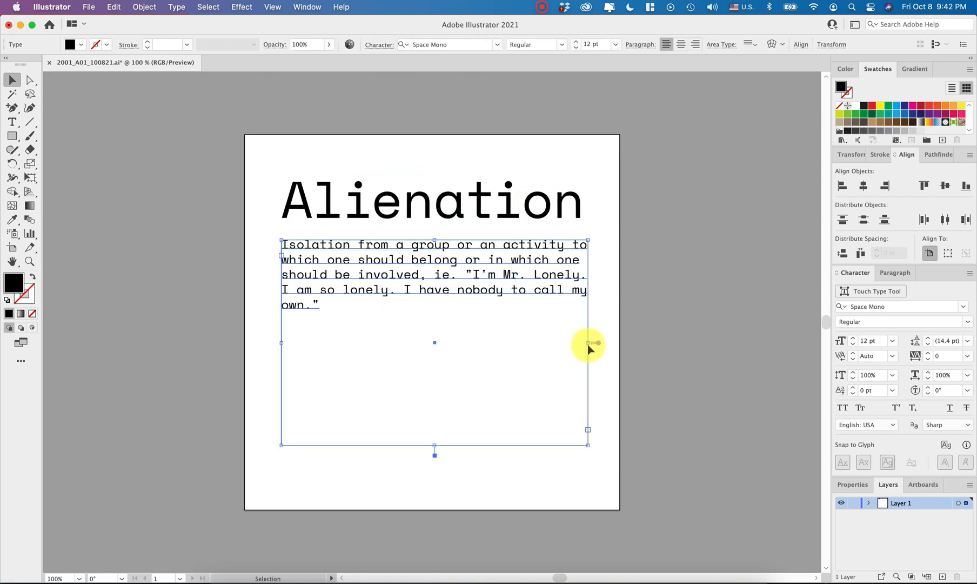
# - Set the definition text to a 10 pt font size with 14 pt leading
pyautogui.click(854, 345)
pyautogui.click(854, 345)
pyautogui.click(715, 302)
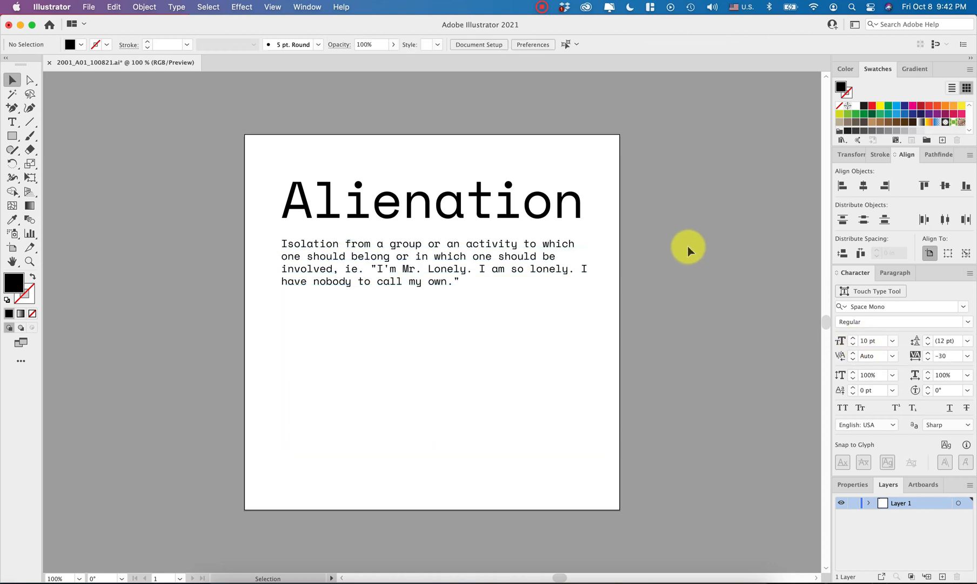
pyautogui.click(523, 270)
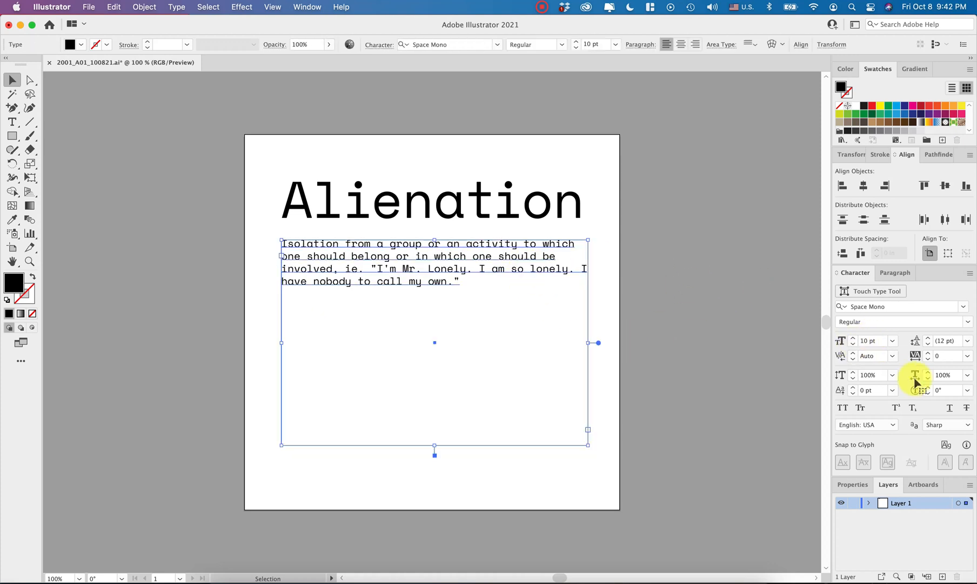
pyautogui.click(928, 339)
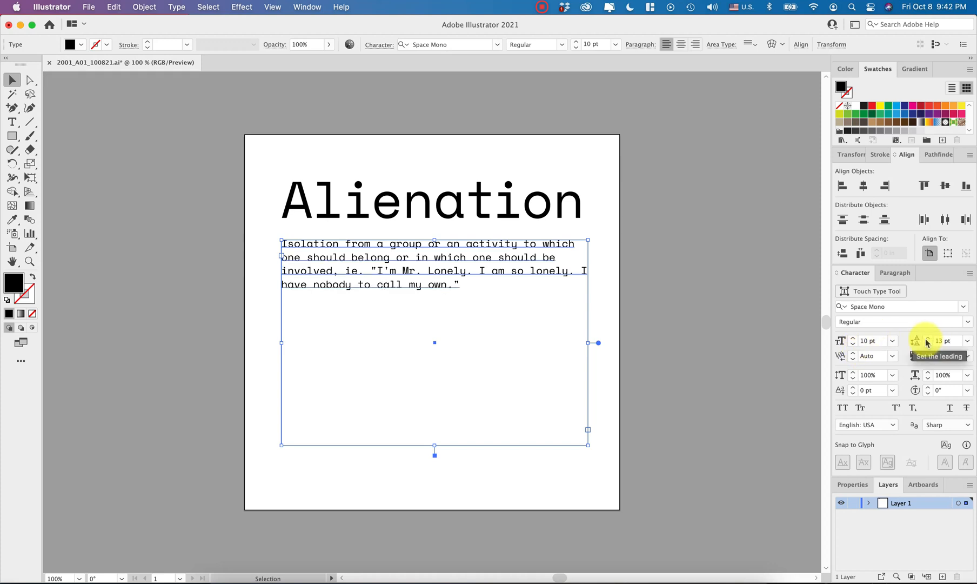
pyautogui.click(927, 338)
pyautogui.click(754, 409)
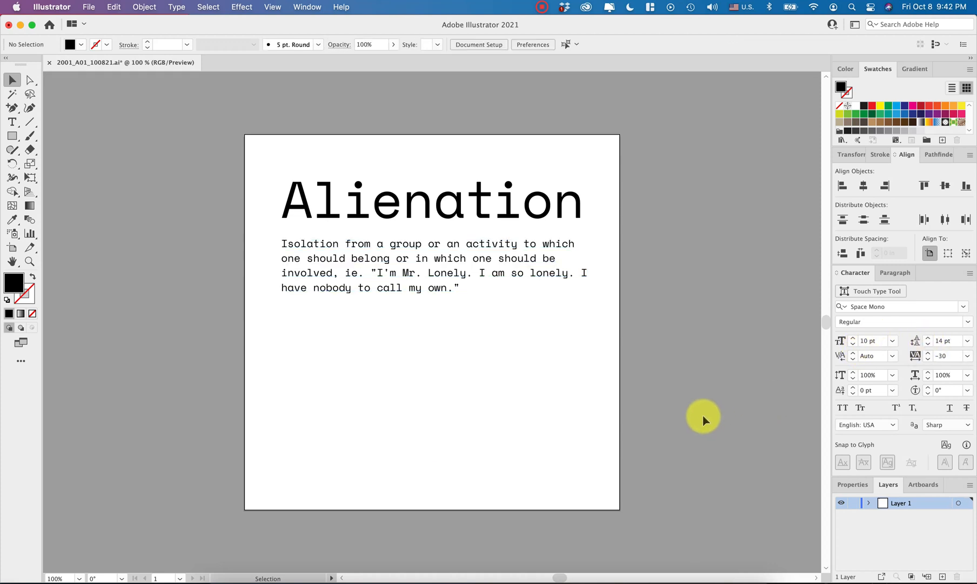
# - Select all of the definition text and reduce its font size to 9 pt
pyautogui.click(555, 280)
pyautogui.doubleClick(553, 281)
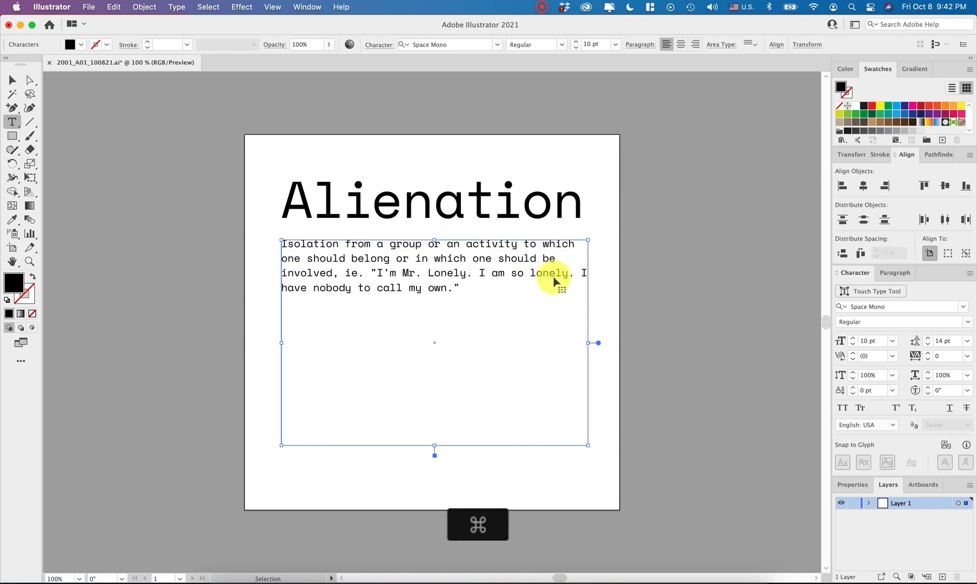
pyautogui.press('super+a')
pyautogui.click(853, 345)
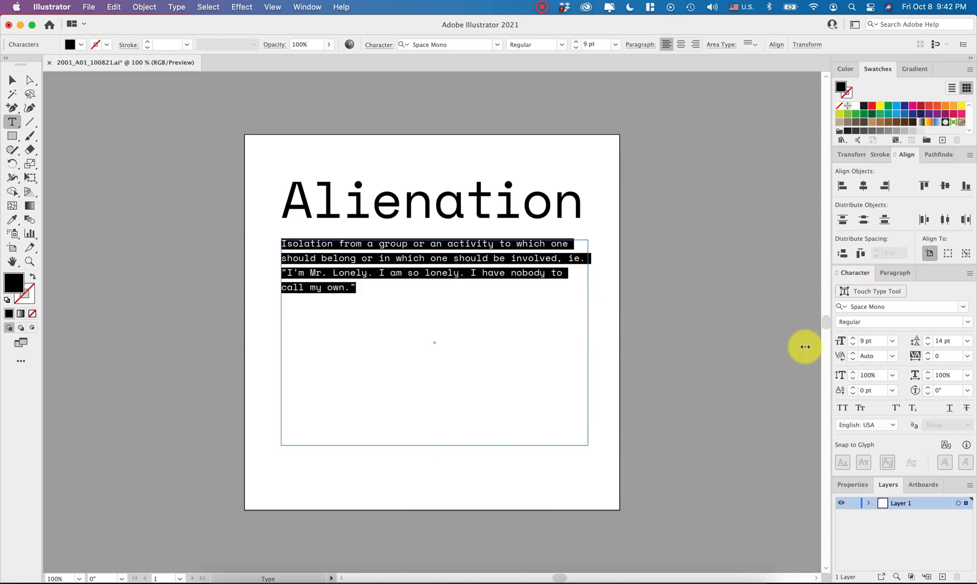
pyautogui.click(547, 334)
pyautogui.press('Escape')
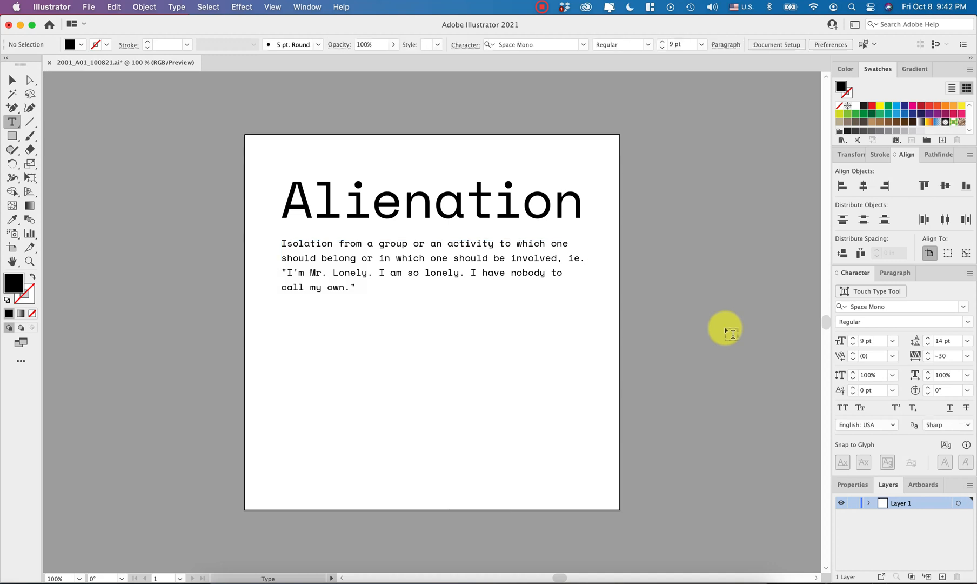
pyautogui.press('super+1')
pyautogui.press('Escape')
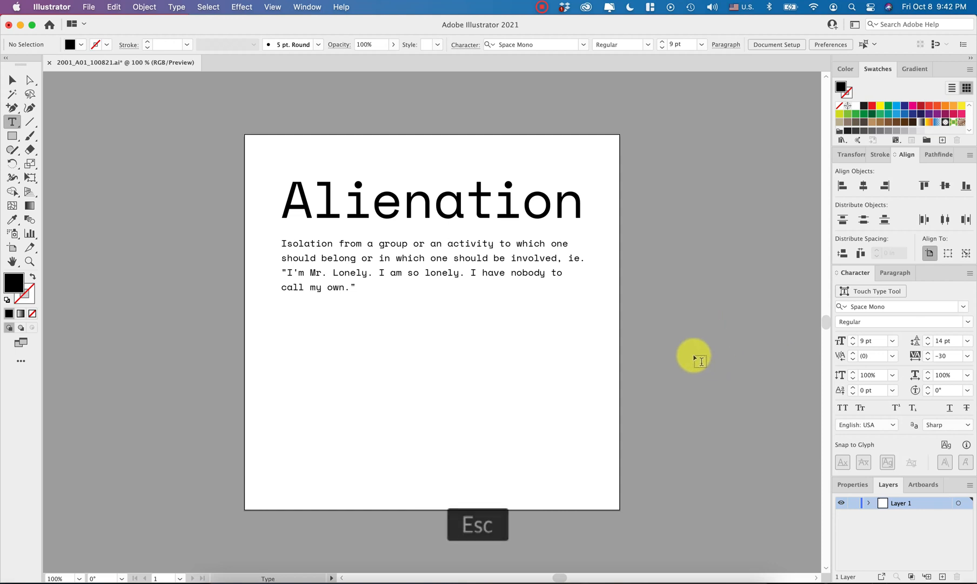
pyautogui.scroll(-5, 694, 358)
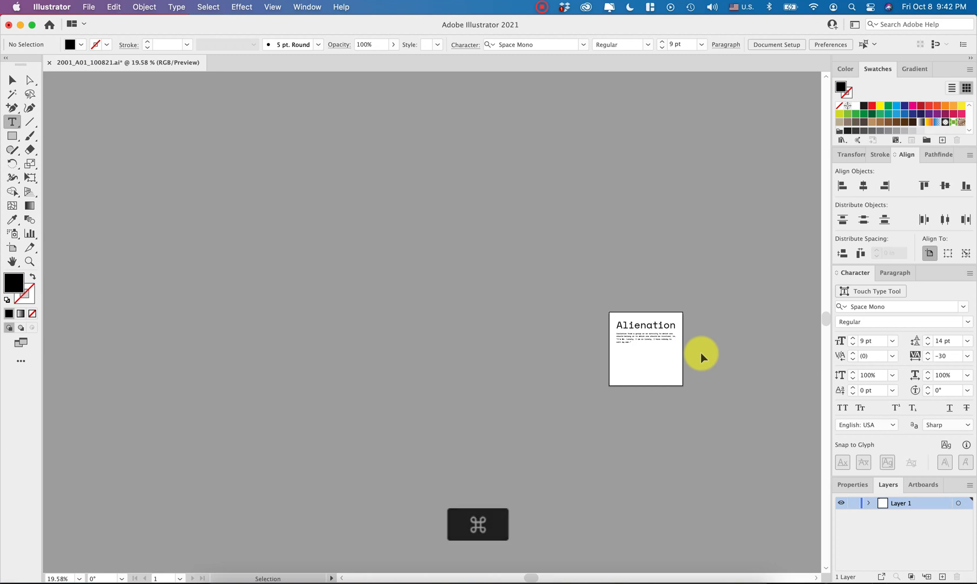
pyautogui.press('super+1')
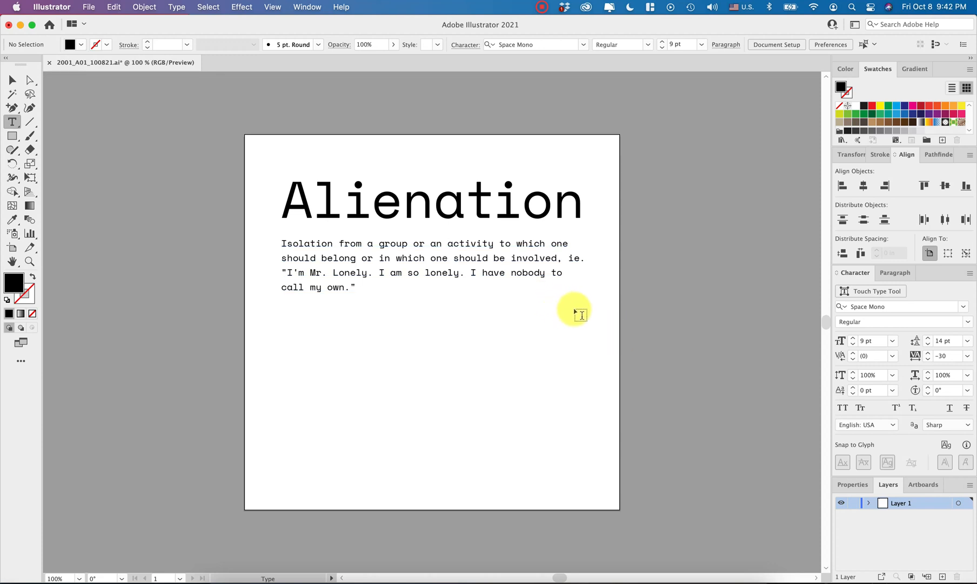
# - Insert line breaks in the definition before "ie." and before "to call my own."
pyautogui.doubleClick(571, 260)
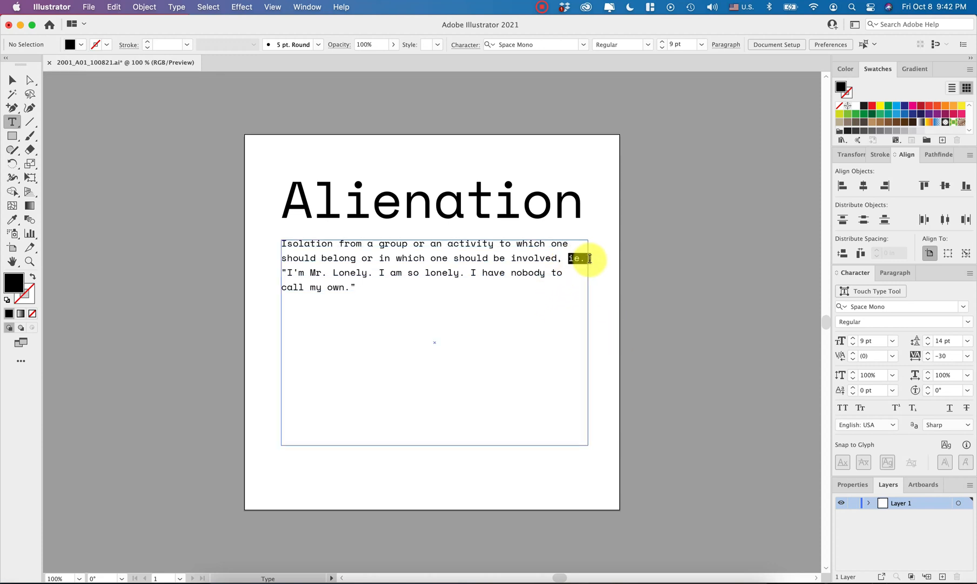
pyautogui.click(569, 276)
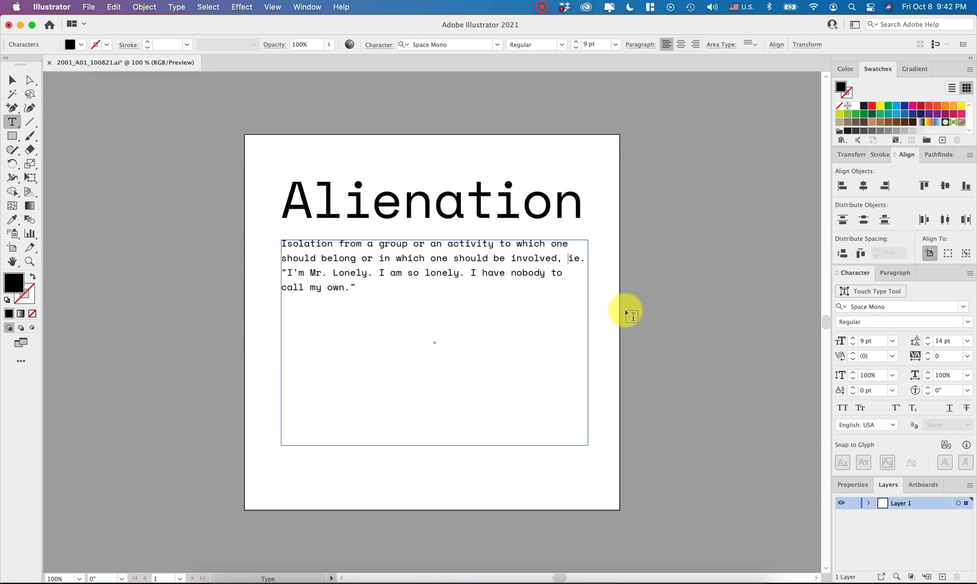
pyautogui.press('Return')
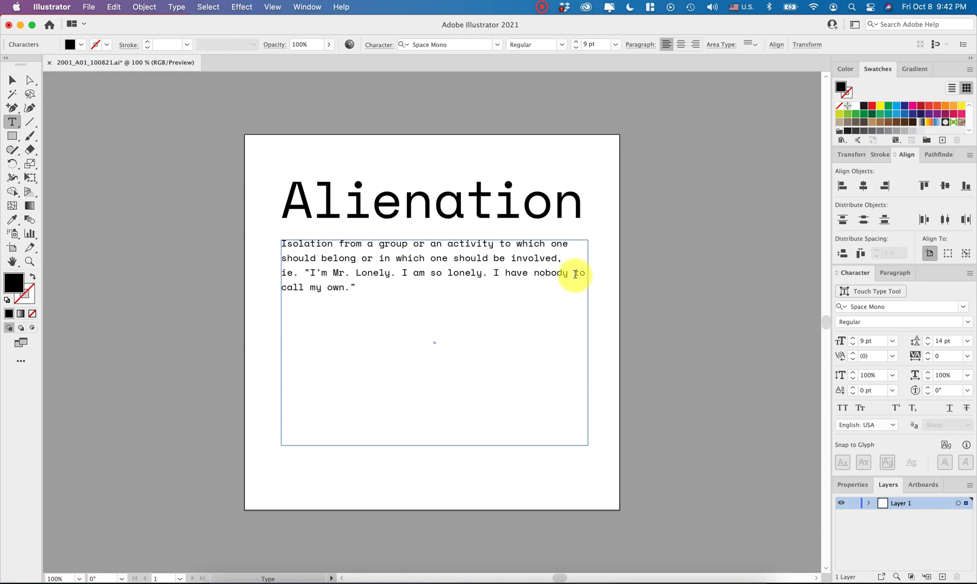
pyautogui.moveTo(575, 273); pyautogui.dragTo(593, 274)
pyautogui.click(575, 274)
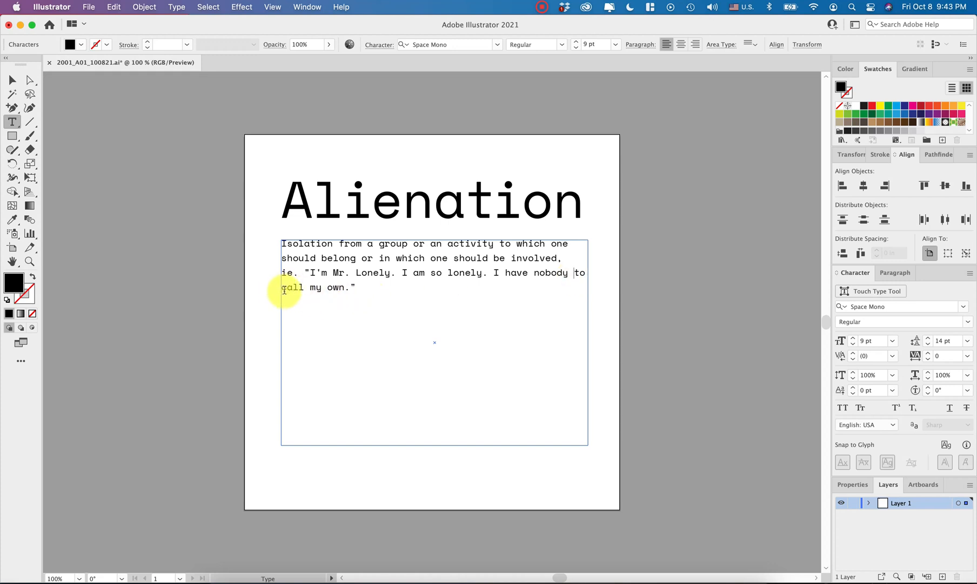
pyautogui.press('Return')
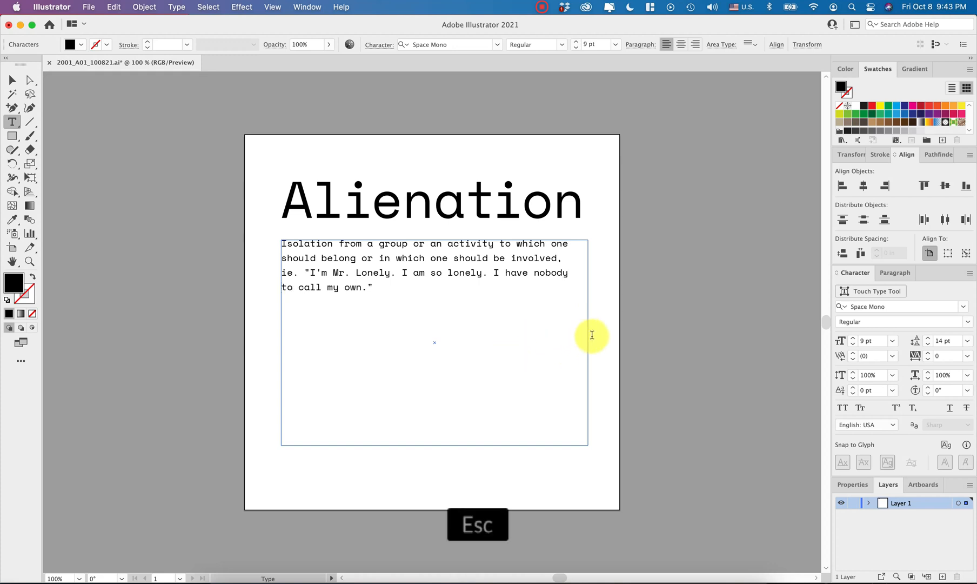
pyautogui.press('Escape')
pyautogui.click(650, 371)
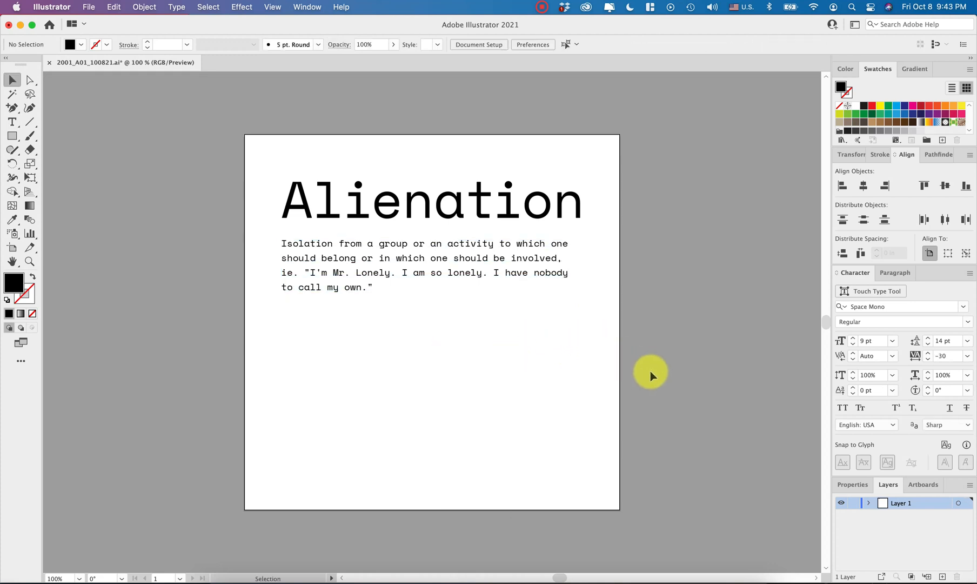
# - Narrow the definition's text frame slightly toward the heading's right edge and set its font size to 10 pt
pyautogui.click(538, 270)
pyautogui.moveTo(589, 342)
pyautogui.mouseDown()
pyautogui.moveTo(603, 348)
pyautogui.moveTo(584, 343)
pyautogui.mouseUp()
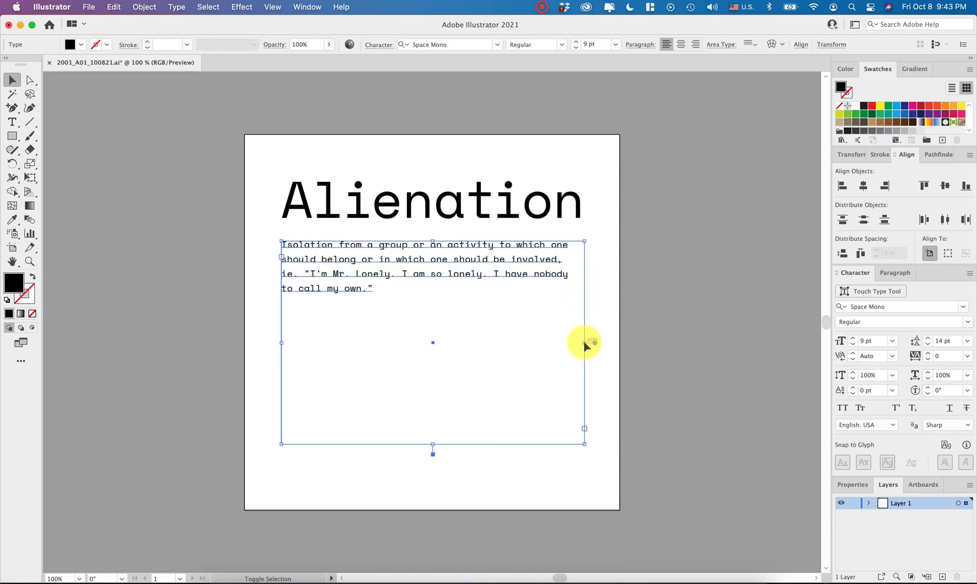
pyautogui.click(853, 339)
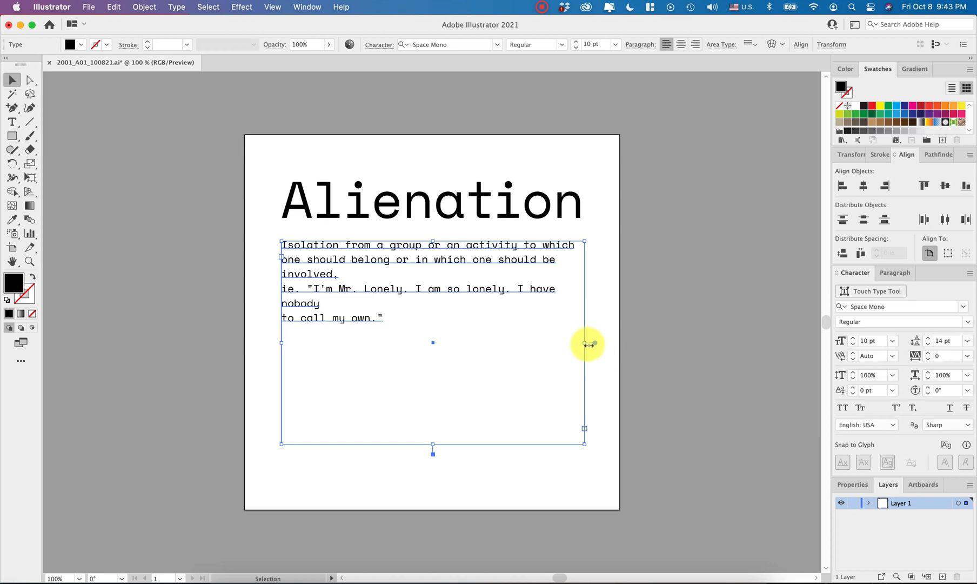
# - Widen the definition's text frame so the text fits on four lines and set its font size to 9.5 pt
pyautogui.moveTo(589, 343); pyautogui.dragTo(607, 343)
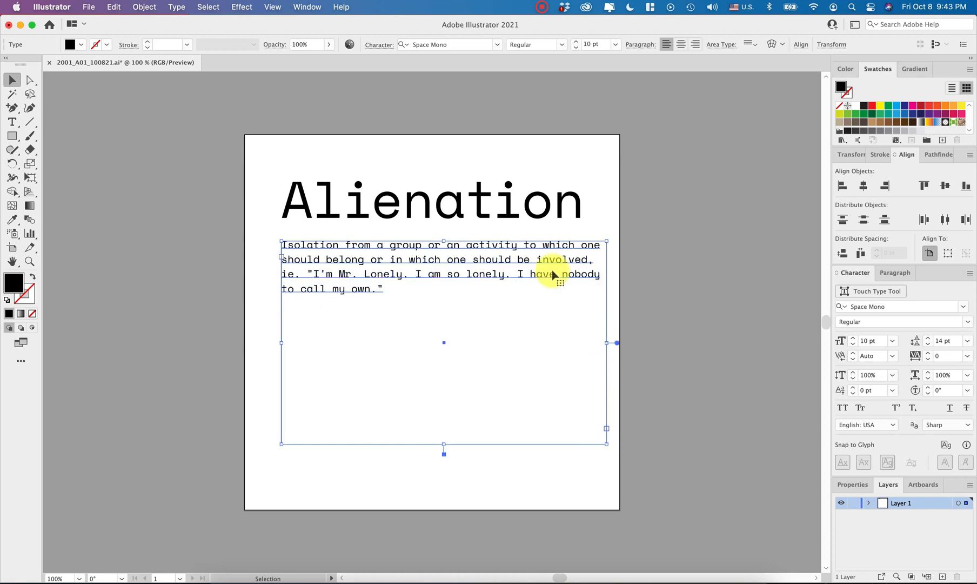
pyautogui.moveTo(551, 271); pyautogui.dragTo(544, 271)
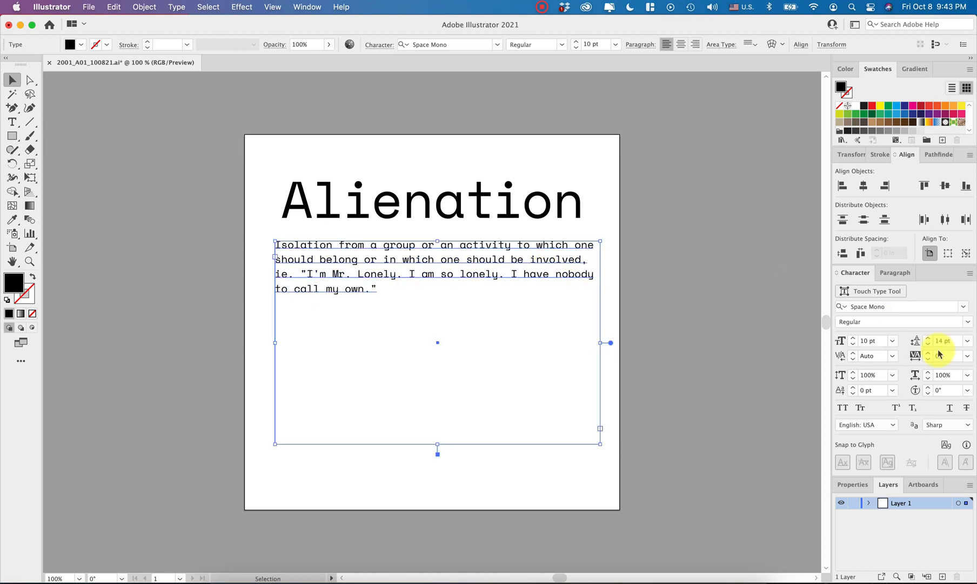
pyautogui.click(866, 341)
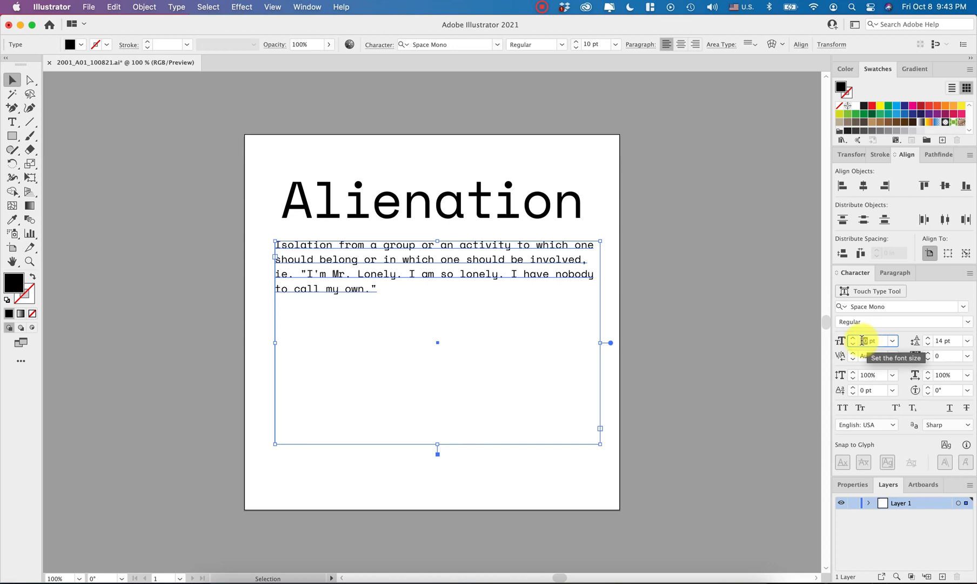
pyautogui.write('9.5')
pyautogui.press('Return')
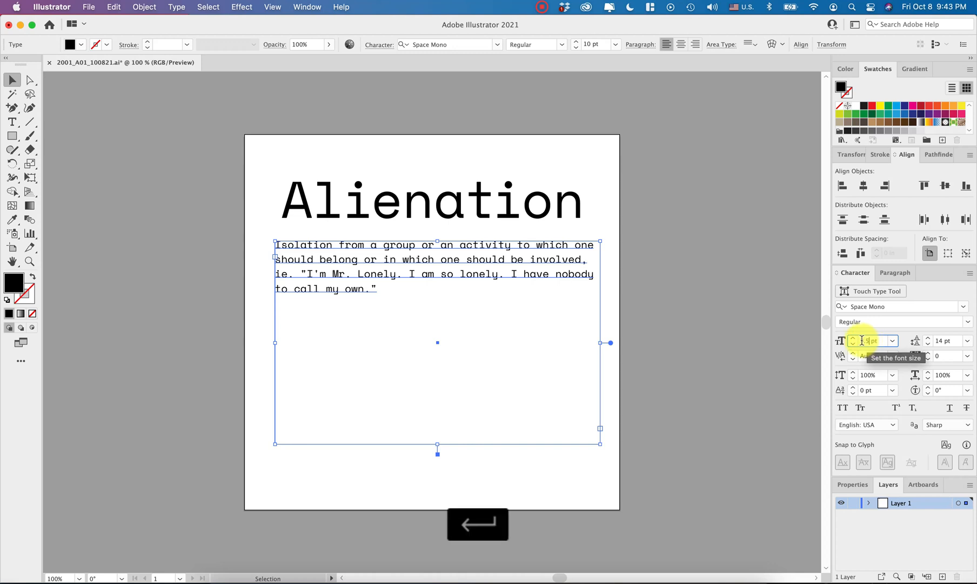
pyautogui.press('Escape')
# - Enlarge the heading slightly to about 50.1 pt and narrow the definition's text frame to the heading's right edge
pyautogui.click(578, 203)
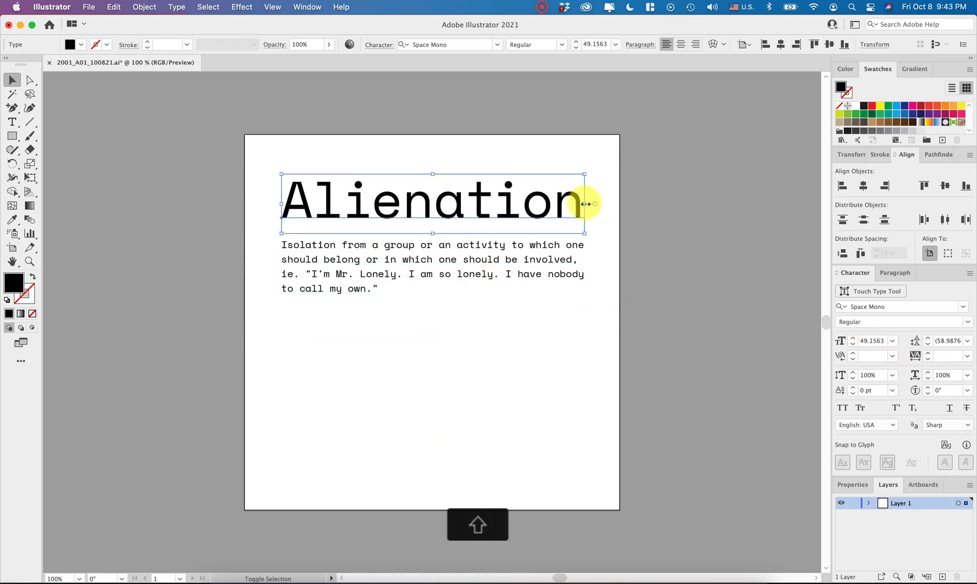
pyautogui.keyDown('shift'); pyautogui.click(529, 261); pyautogui.keyUp('shift')
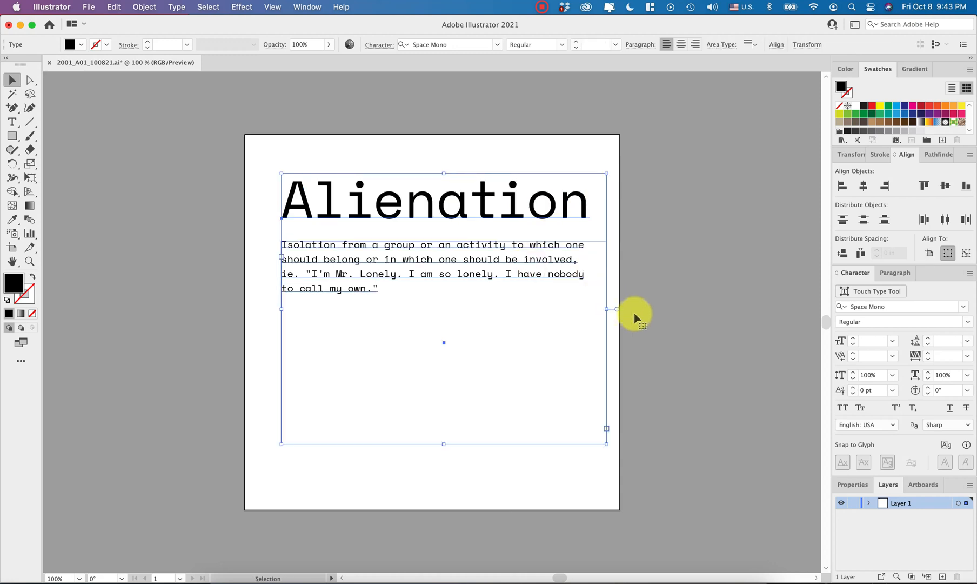
pyautogui.click(635, 315)
pyautogui.click(553, 266)
pyautogui.moveTo(607, 343); pyautogui.dragTo(587, 343)
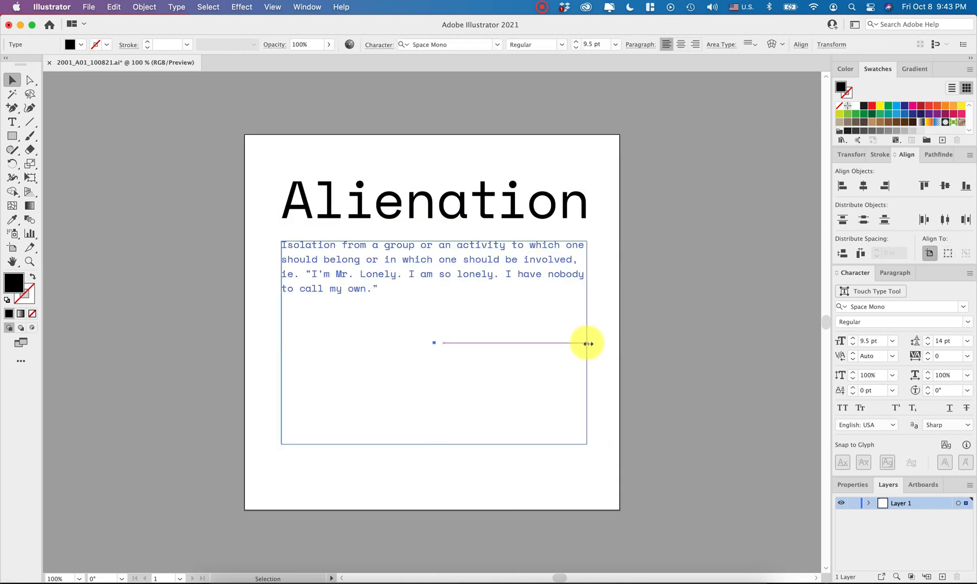
# - Align the heading and the definition horizontally to each other and fine-tune the text frame's right edge
pyautogui.keyDown('shift'); pyautogui.click(539, 204); pyautogui.keyUp('shift')
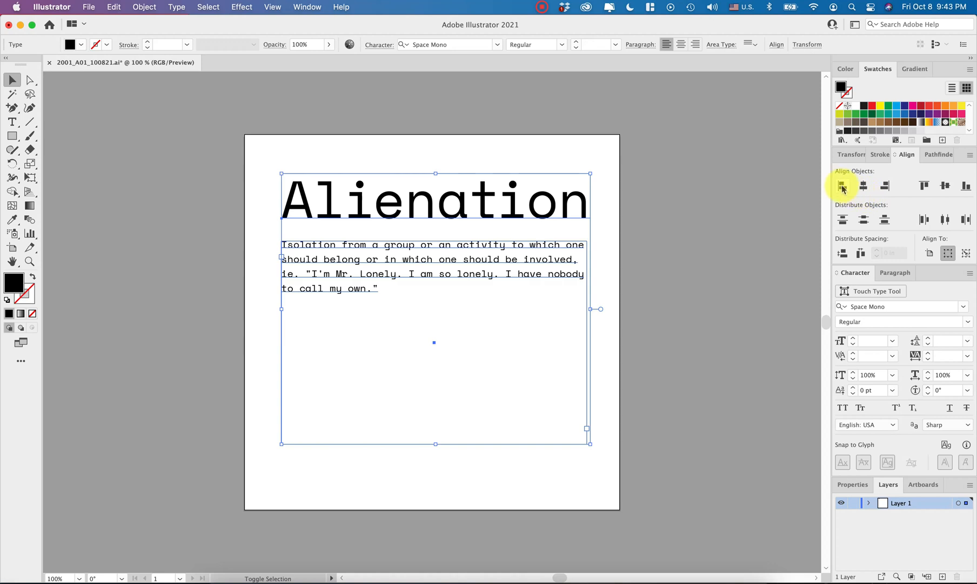
pyautogui.click(864, 188)
pyautogui.click(640, 323)
pyautogui.click(574, 276)
pyautogui.moveTo(587, 344)
pyautogui.mouseDown()
pyautogui.moveTo(606, 347)
pyautogui.moveTo(588, 346)
pyautogui.mouseUp()
# - Nudge the heading and the definition together slightly left on the artboard
pyautogui.click(639, 346)
pyautogui.click(448, 198)
pyautogui.keyDown('shift'); pyautogui.click(399, 278); pyautogui.keyUp('shift')
pyautogui.press('Left')
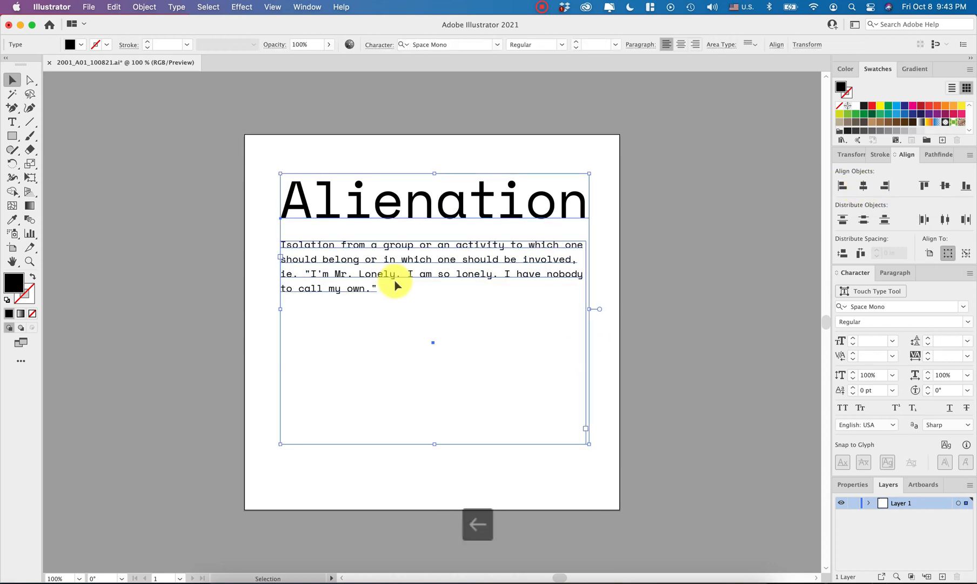
pyautogui.click(682, 339)
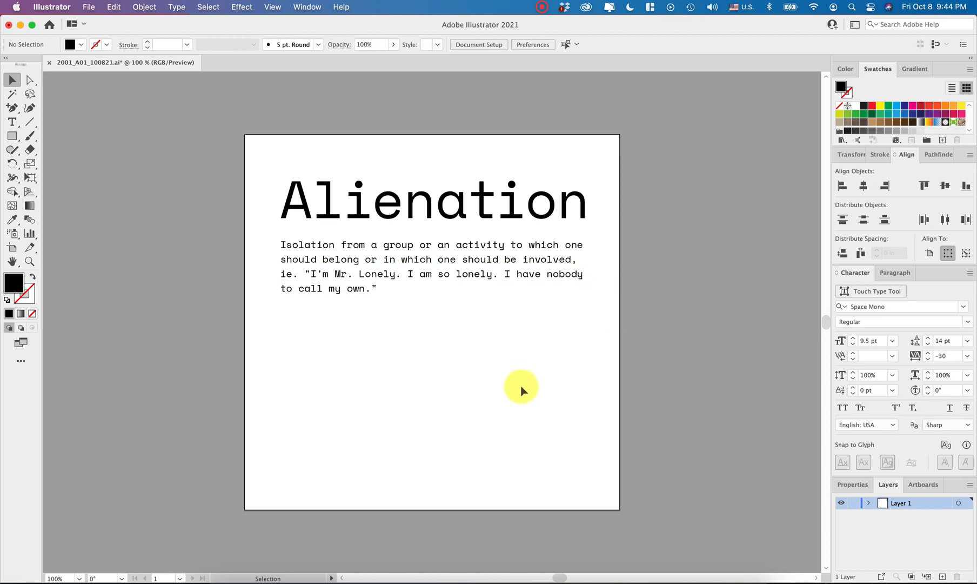
# - Create a separate letter "o" styled like the heading and place it near the artboard's lower-right corner
pyautogui.press('t')
pyautogui.click(611, 461)
pyautogui.write('o')
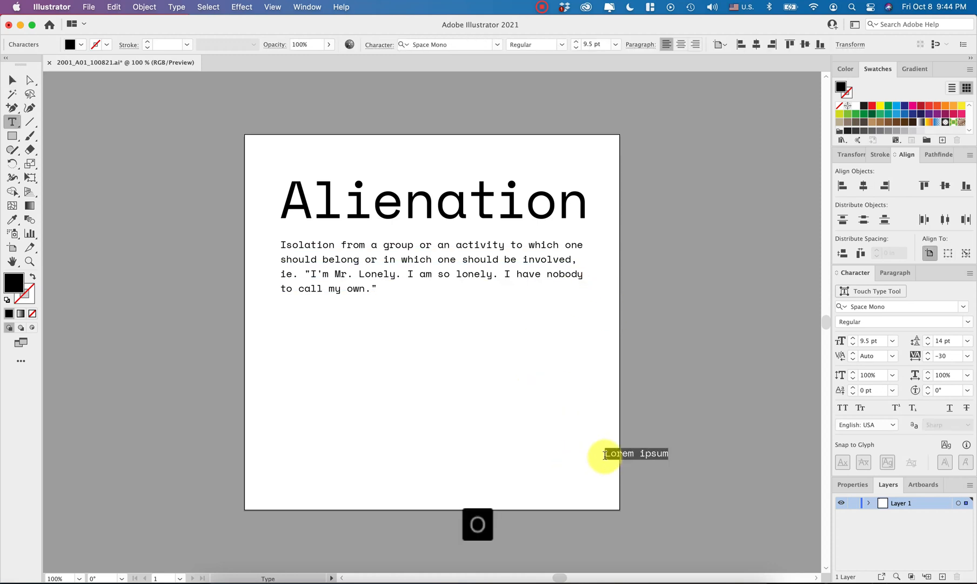
pyautogui.press('Escape')
pyautogui.press('i')
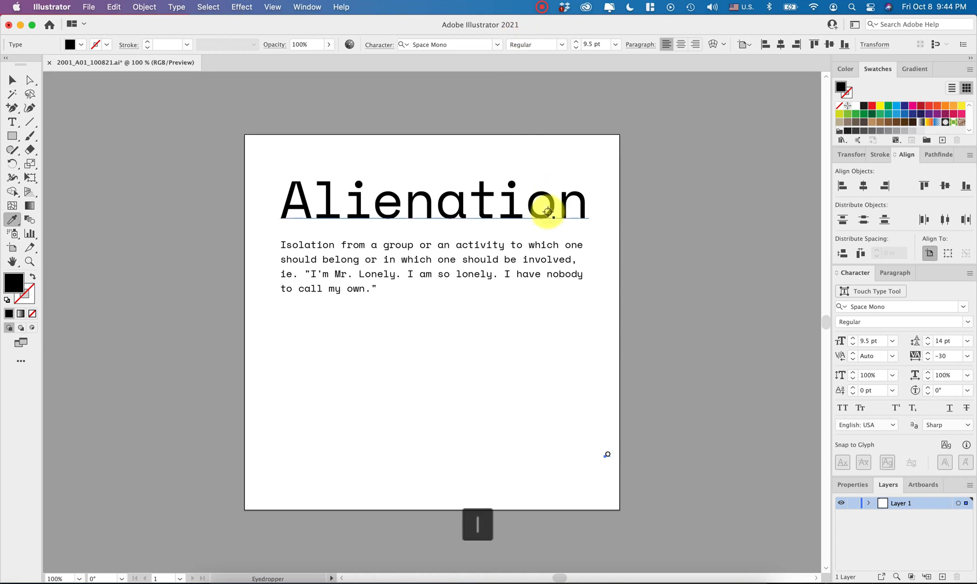
pyautogui.click(547, 211)
pyautogui.press('Escape')
pyautogui.press('v')
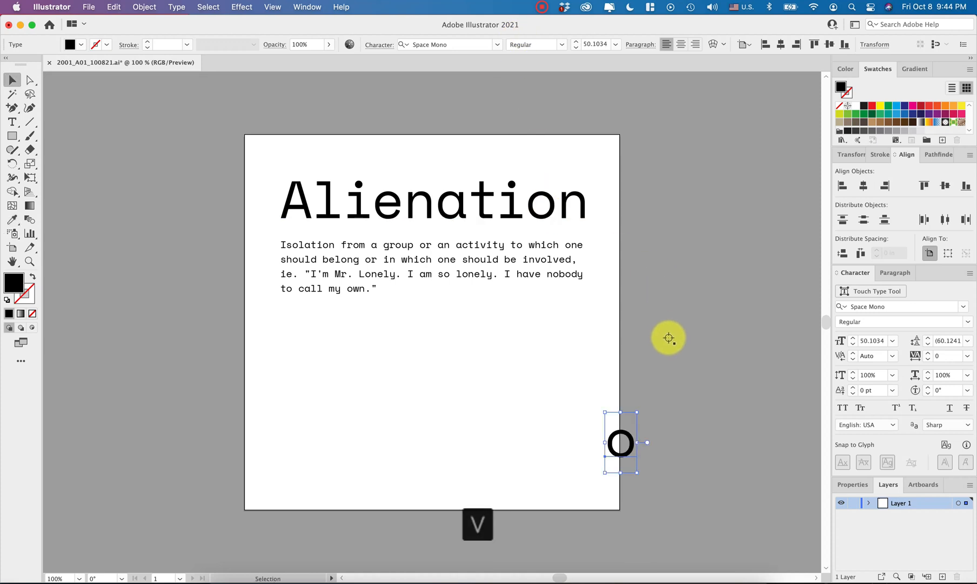
pyautogui.click(667, 338)
pyautogui.moveTo(620, 440); pyautogui.dragTo(558, 452)
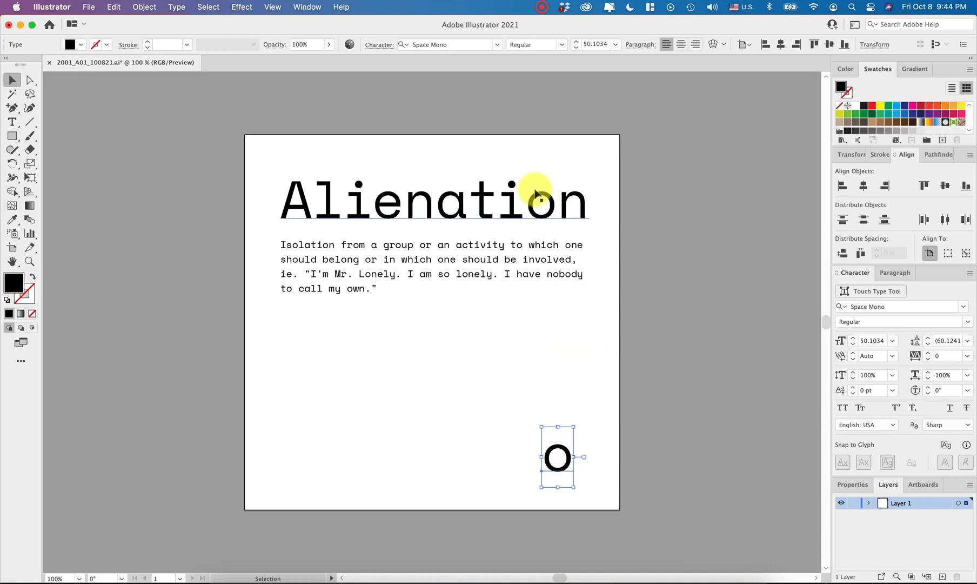
# - Hide the "o" in the heading by setting that letter's fill to none
pyautogui.doubleClick(550, 208)
pyautogui.moveTo(560, 213); pyautogui.dragTo(529, 205)
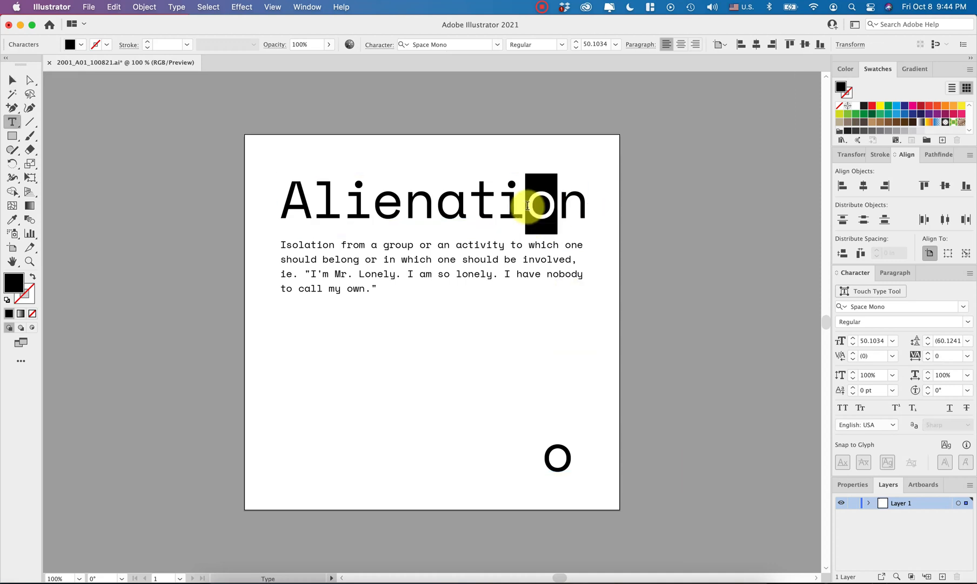
pyautogui.click(840, 107)
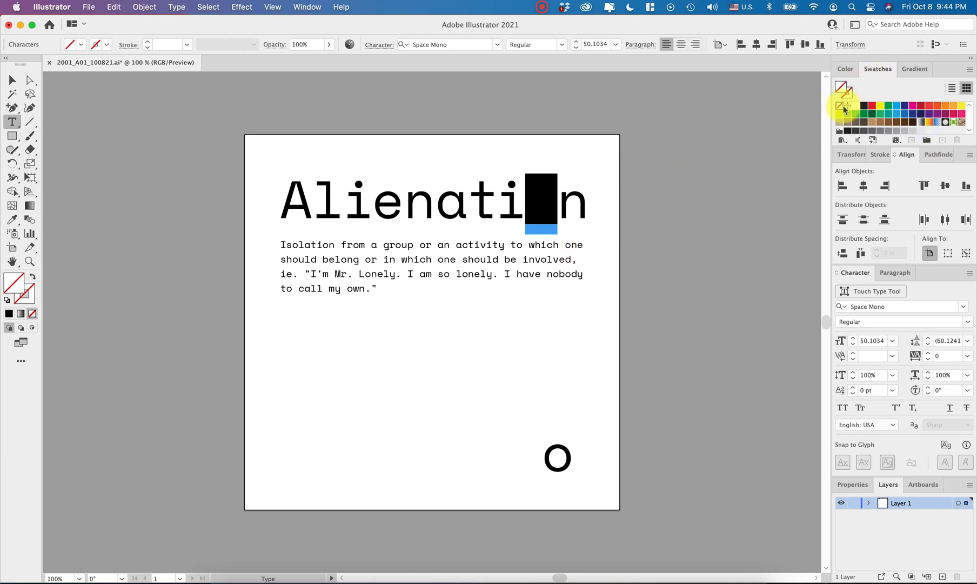
pyautogui.keyDown('super'); pyautogui.click(611, 219); pyautogui.keyUp('super')
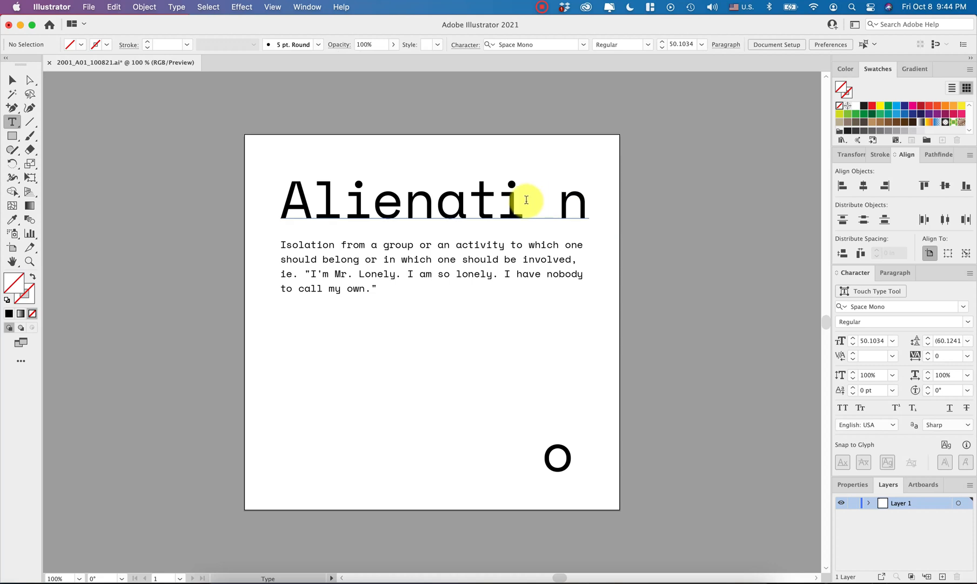
pyautogui.moveTo(524, 200); pyautogui.dragTo(566, 205)
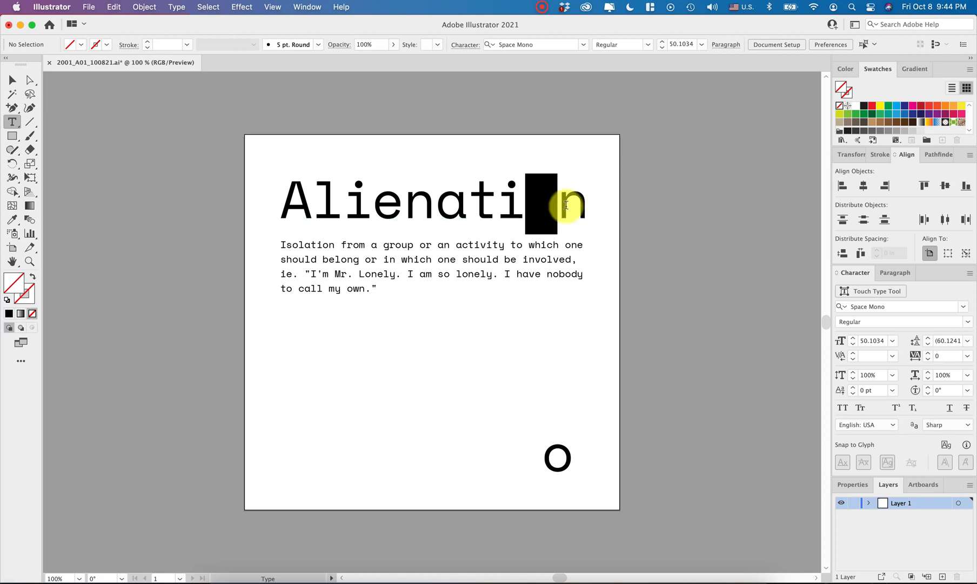
pyautogui.click(534, 205)
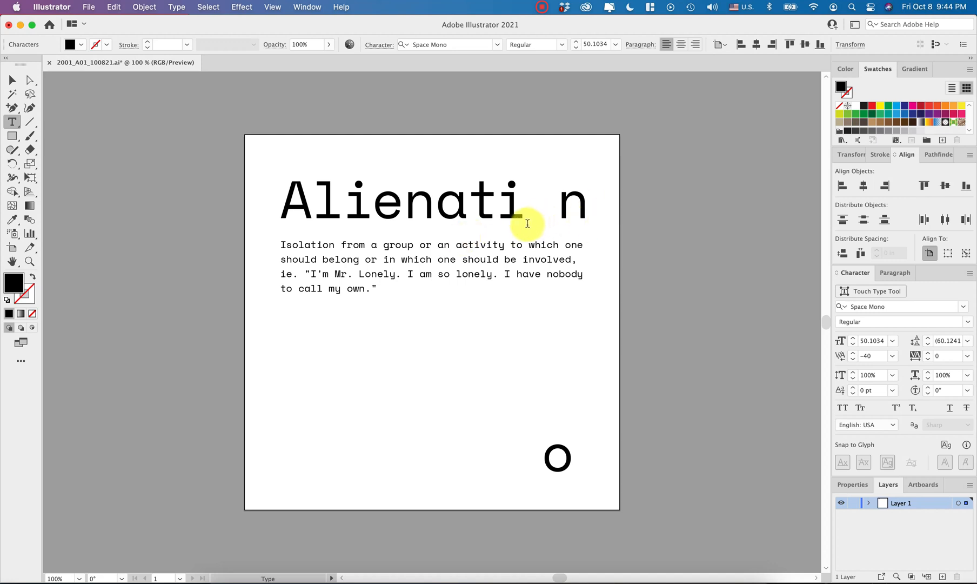
# - Undo the fill removal on the heading's "o" and delete the separate "o" near the artboard's lower-right corner
pyautogui.press('super+z')
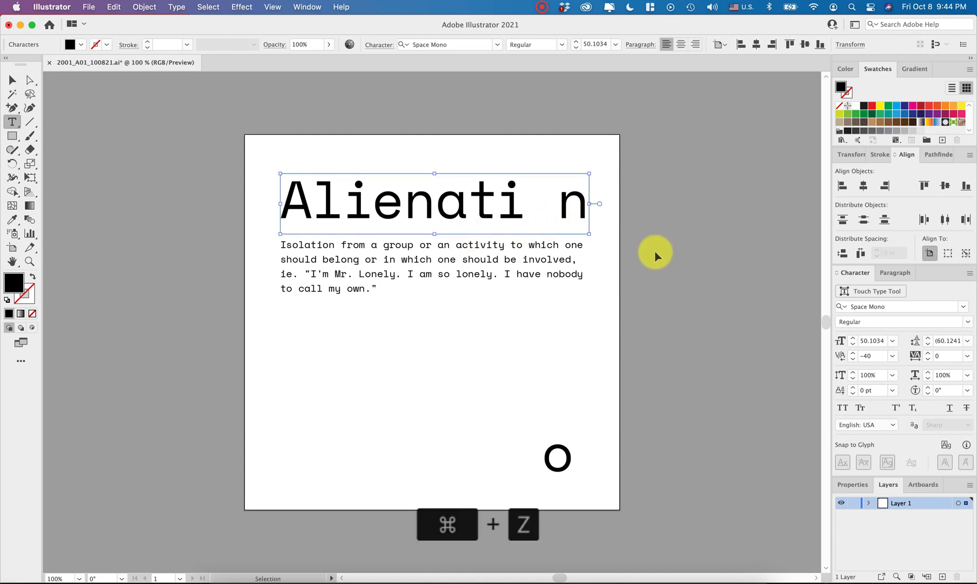
pyautogui.press('super+z')
pyautogui.press('Escape')
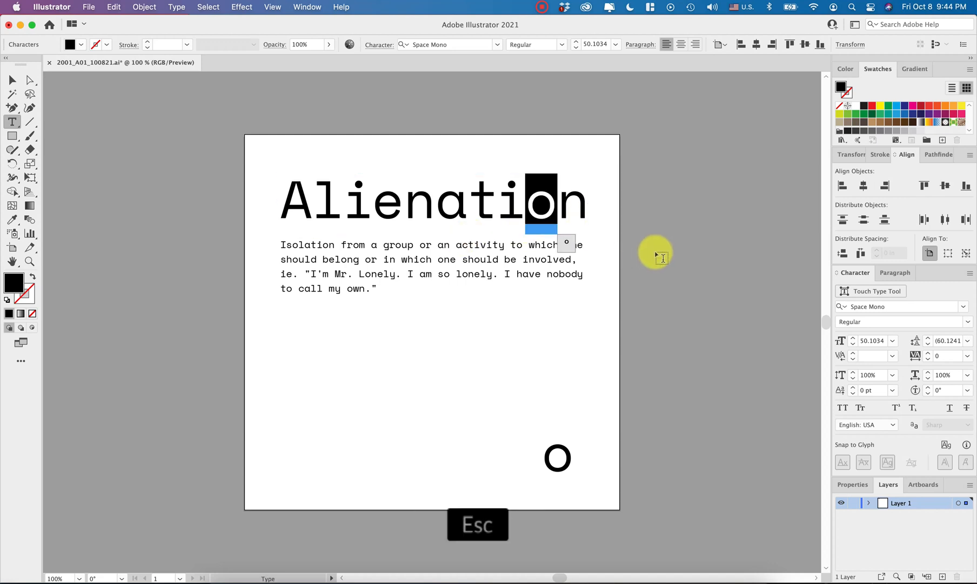
pyautogui.click(654, 256)
pyautogui.click(554, 452)
pyautogui.press('BackSpace')
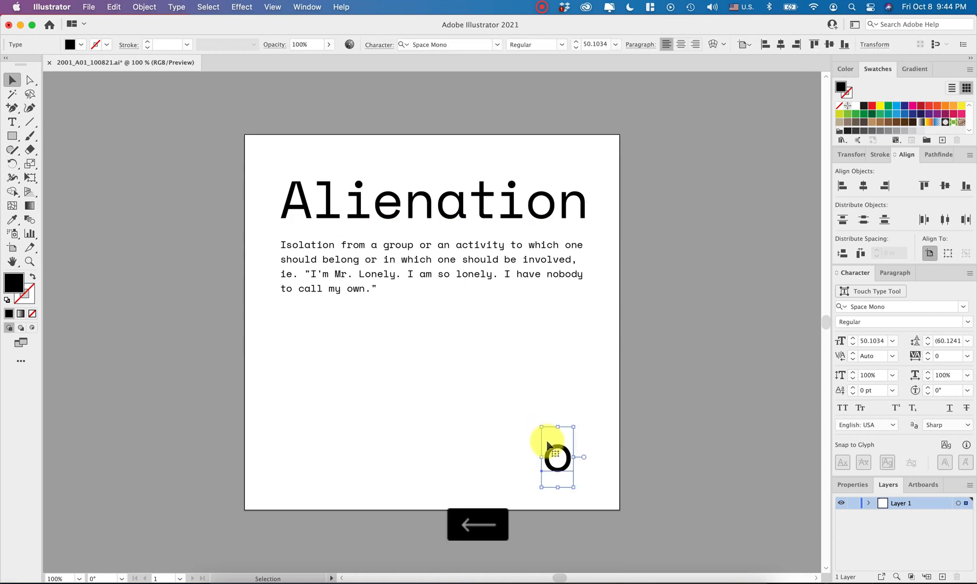
# - Convert the "Alienation" heading text to outlines
pyautogui.click(508, 198)
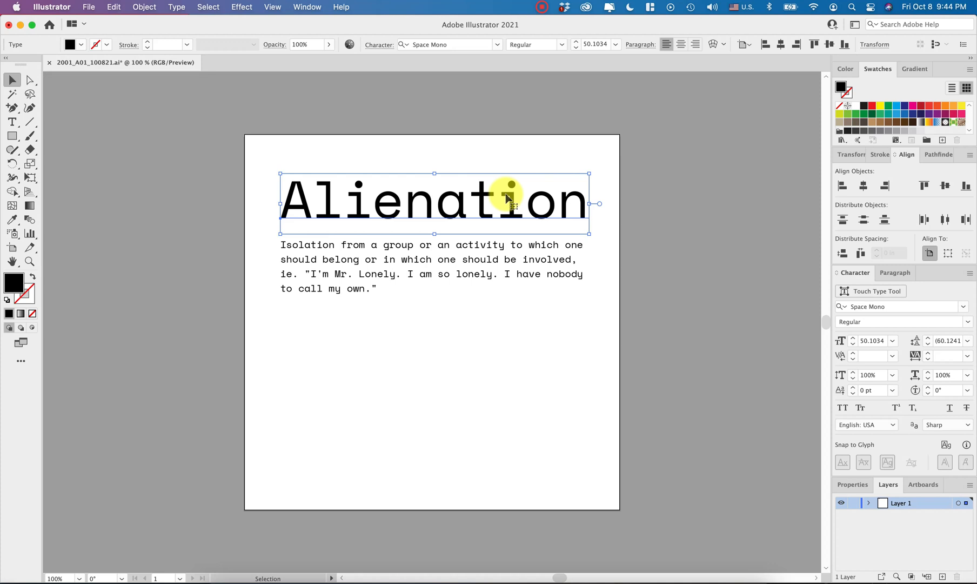
pyautogui.press('super+shift+o')
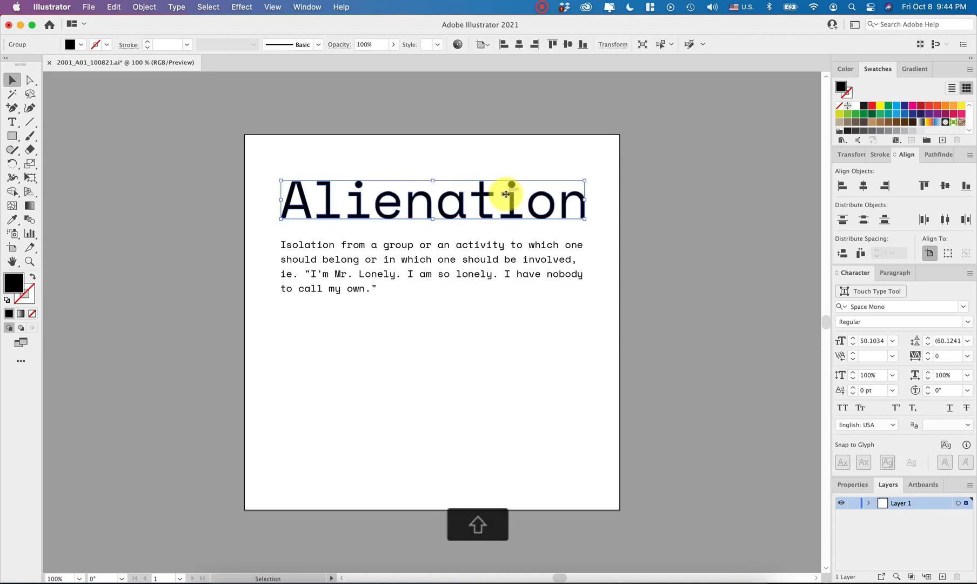
pyautogui.scroll(5, 521, 206)
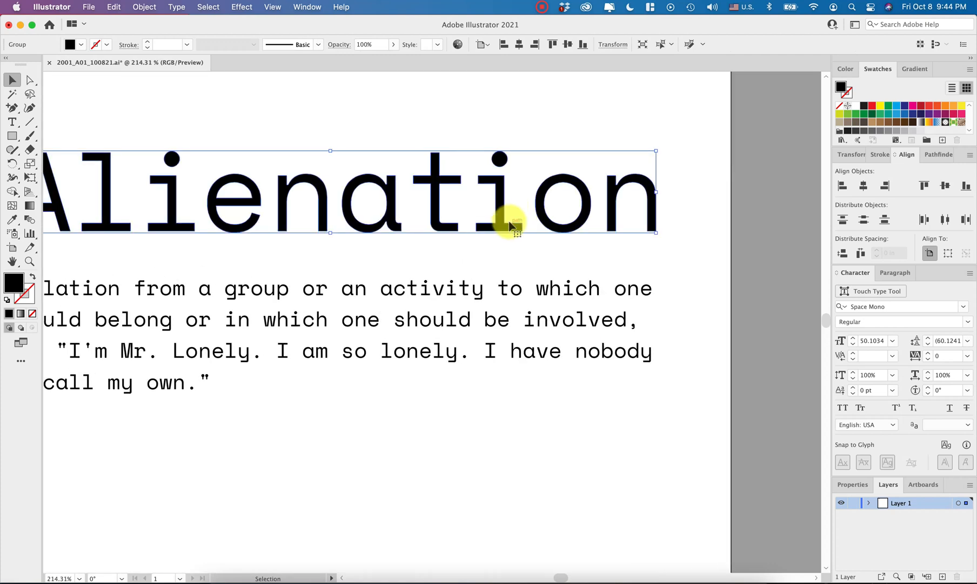
pyautogui.click(519, 451)
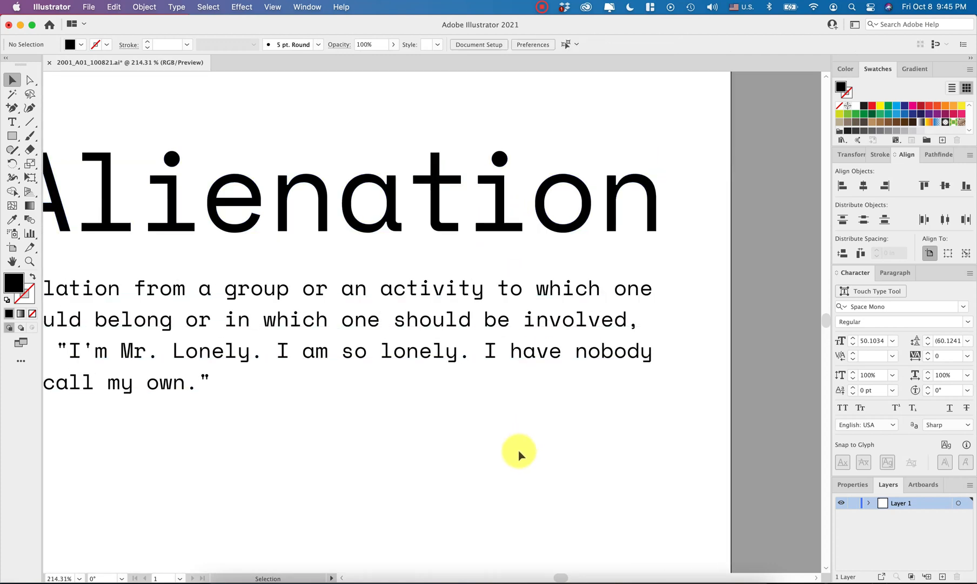
# - Ungroup the outlined heading into individual letter shapes
pyautogui.scroll(-3, 519, 451)
pyautogui.scroll(-2, 518, 451)
pyautogui.hscroll(-3, 519, 450)
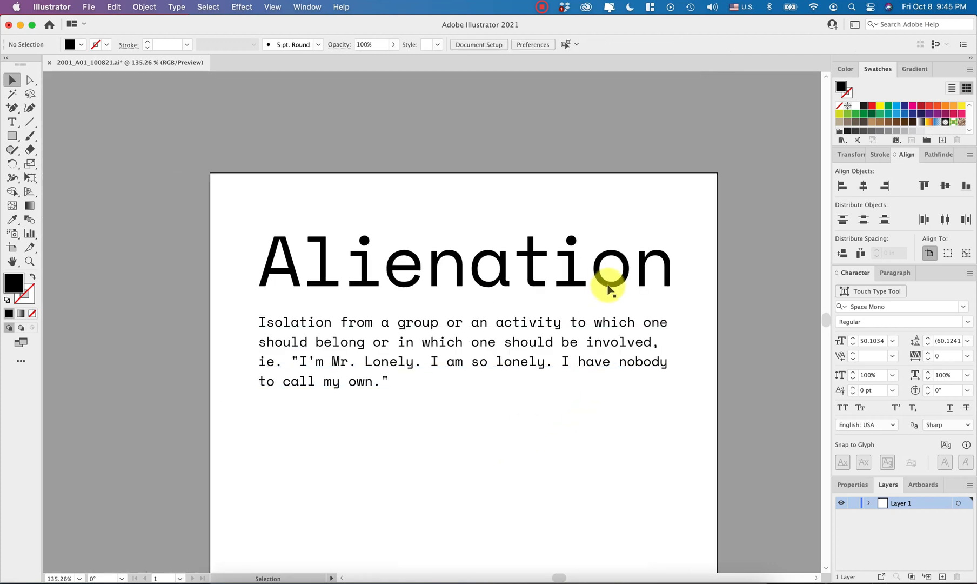
pyautogui.click(607, 280)
pyautogui.press('cmd+shift+g')
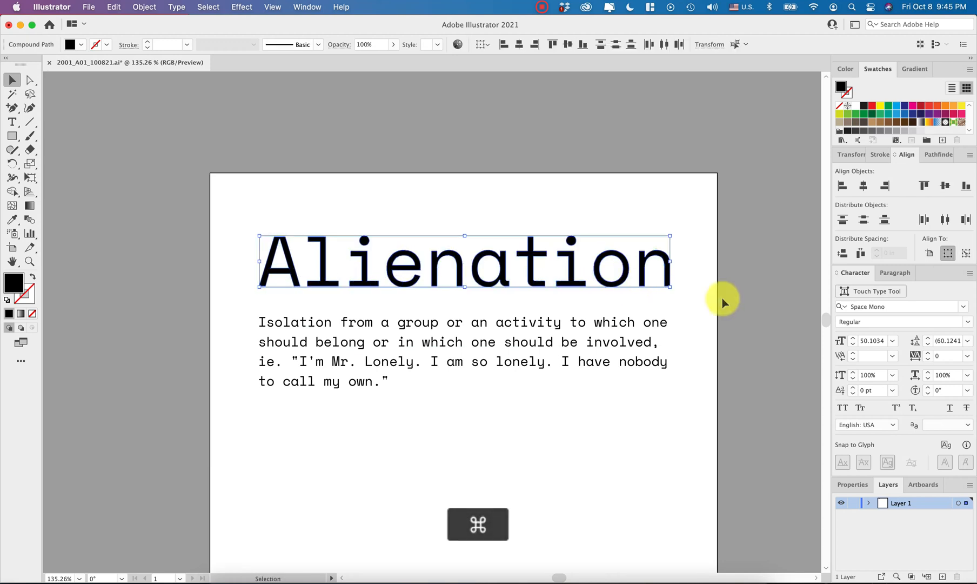
pyautogui.click(722, 297)
# - Move the heading's "o" straight down out of the word into the empty space below the definition
pyautogui.click(621, 285)
pyautogui.scroll(-5, 621, 287)
pyautogui.hscroll(-1, 621, 288)
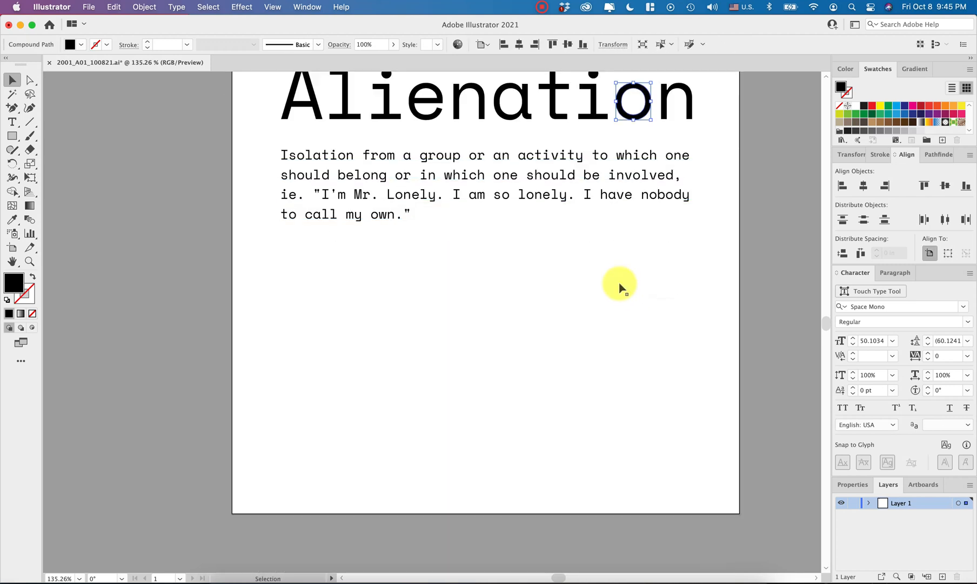
pyautogui.hotkey('shift', 'Down')
pyautogui.hotkey('shift', 'Down')
pyautogui.hotkey('shift', 'Down')
pyautogui.hotkey('shift', 'Down')
pyautogui.hotkey('shift', 'Down')
pyautogui.hotkey('shift', 'Down')
pyautogui.hotkey('shift', 'Down')
pyautogui.hotkey('shift', 'Down')
pyautogui.hotkey('shift', 'Down')
pyautogui.hotkey('shift', 'Down')
pyautogui.hotkey('shift', 'Down')
pyautogui.hotkey('shift', 'Down')
# - Tilt the detached "o" clockwise and move it further down and slightly right, near the artboard's lower-right corner
pyautogui.hotkey('shift', 'Down')
pyautogui.hotkey('shift', 'Down')
pyautogui.hotkey('shift', 'Down')
pyautogui.hotkey('shift', 'Down')
pyautogui.hotkey('shift', 'Down')
pyautogui.hotkey('shift', 'Down')
pyautogui.hotkey('shift', 'Down')
pyautogui.hotkey('shift', 'Down')
pyautogui.hotkey('shift', 'Down')
pyautogui.hotkey('shift', 'Down')
pyautogui.hotkey('shift', 'Down')
pyautogui.hotkey('shift', 'Down')
pyautogui.hotkey('shift', 'Down')
pyautogui.hotkey('shift', 'Down')
pyautogui.hotkey('shift', 'Down')
pyautogui.hotkey('shift', 'Down')
pyautogui.hotkey('shift', 'Down')
pyautogui.hotkey('shift', 'Down')
pyautogui.hotkey('shift', 'Down')
pyautogui.hotkey('shift', 'Down')
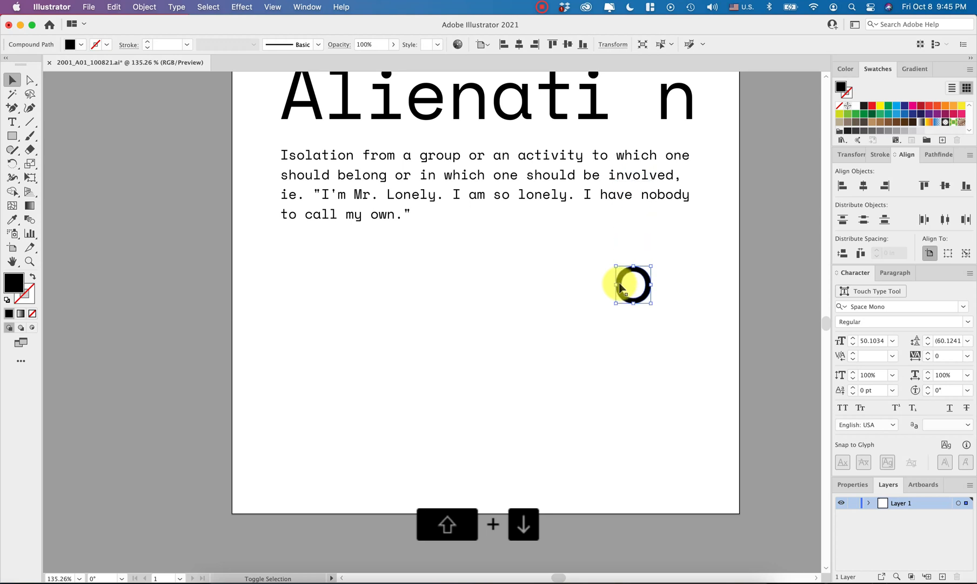
pyautogui.moveTo(655, 381)
pyautogui.mouseDown()
pyautogui.moveTo(651, 374)
pyautogui.moveTo(669, 384)
pyautogui.mouseUp()
pyautogui.press('shift')
pyautogui.hotkey('shift', 'Down')
pyautogui.hotkey('shift', 'Down')
pyautogui.hotkey('shift', 'Down')
pyautogui.hotkey('shift', 'Down')
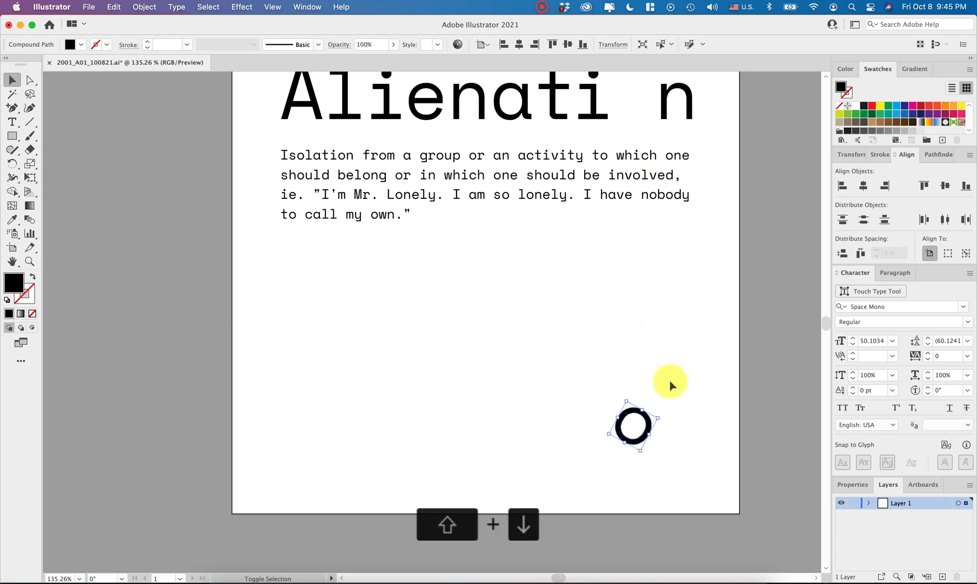
pyautogui.click(660, 419)
pyautogui.click(646, 421)
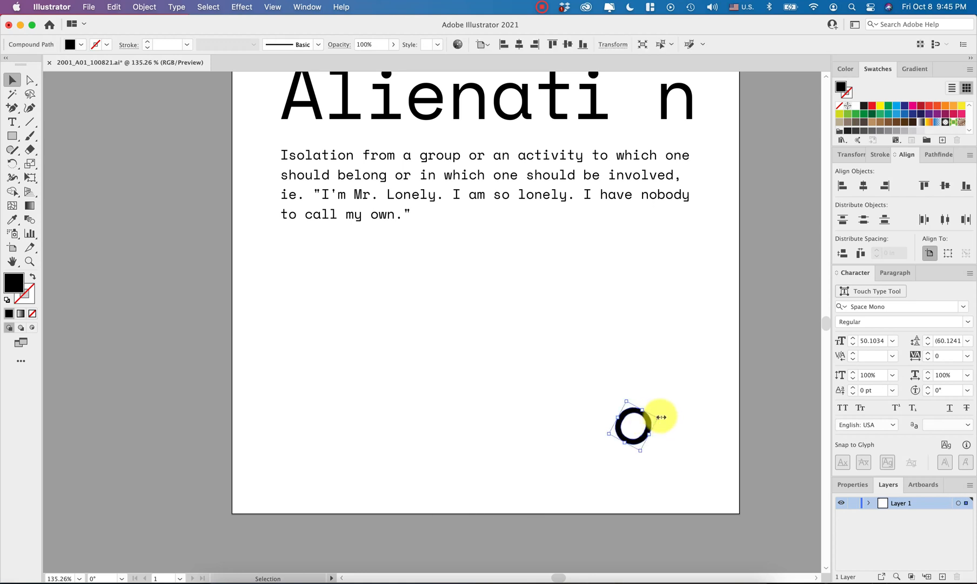
pyautogui.moveTo(663, 414); pyautogui.dragTo(664, 446)
pyautogui.press('Right')
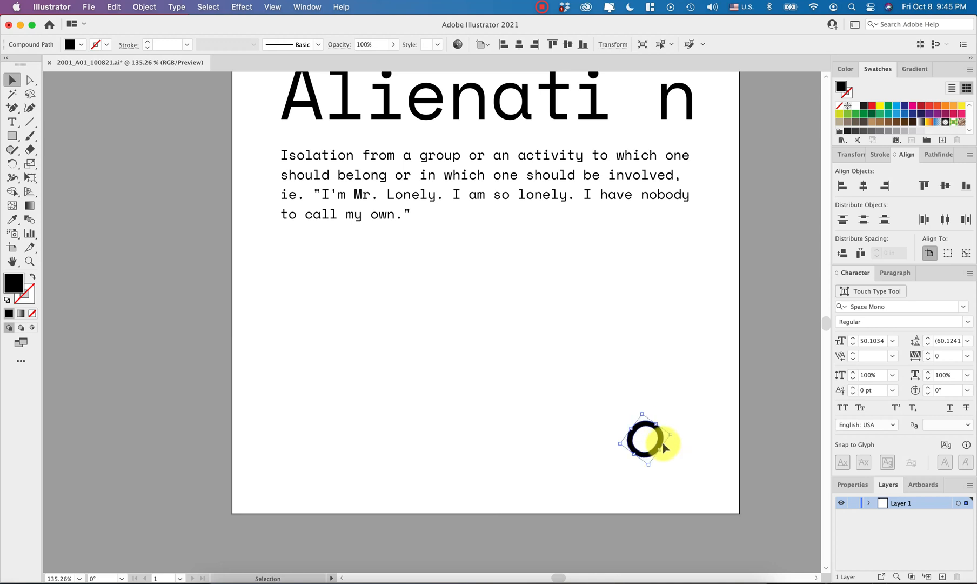
pyautogui.scroll(2, 663, 443)
pyautogui.scroll(-3, 703, 387)
pyautogui.click(704, 387)
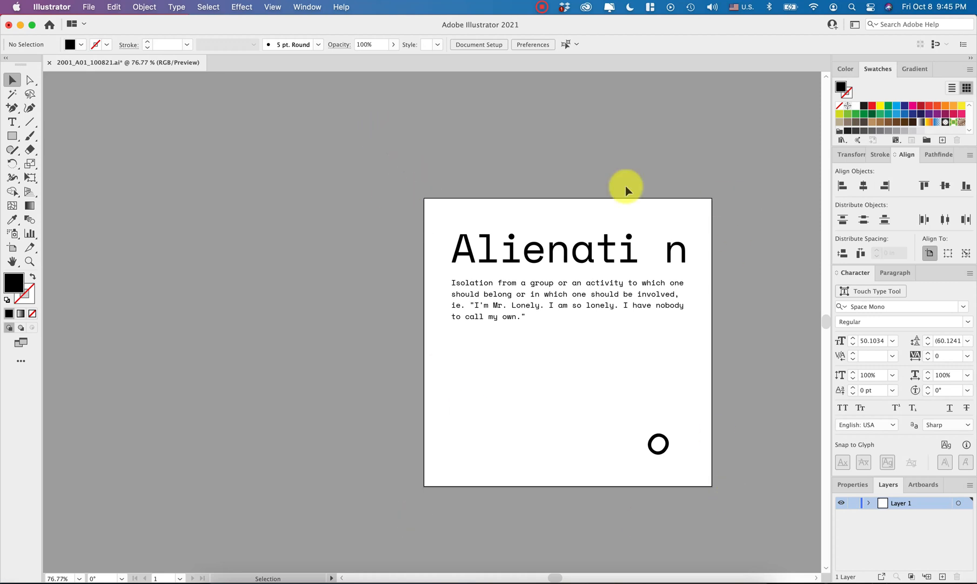
pyautogui.press('super+0')
pyautogui.hscroll(-2, 261, 422)
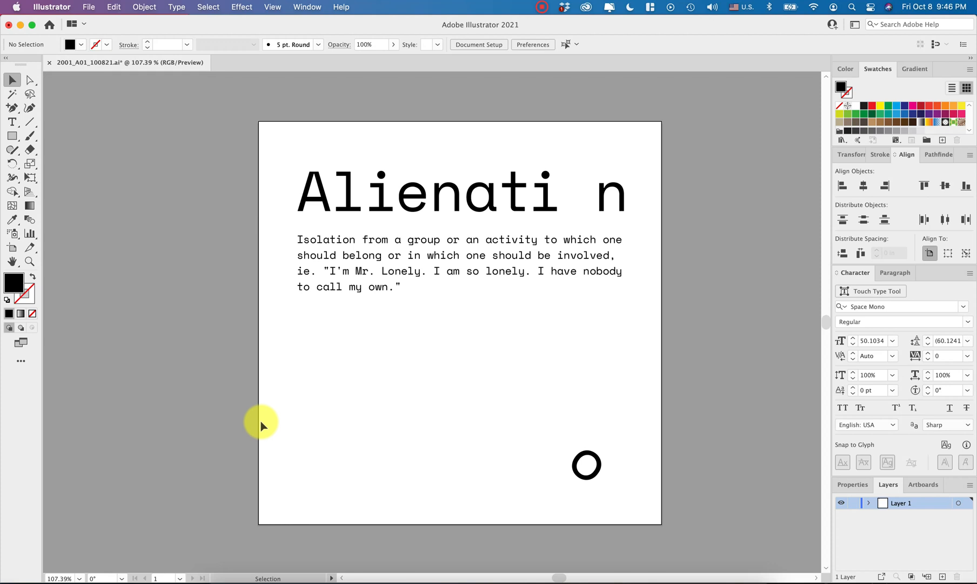
# - Try converting the definition paragraph below the heading to outlines
pyautogui.click(333, 293)
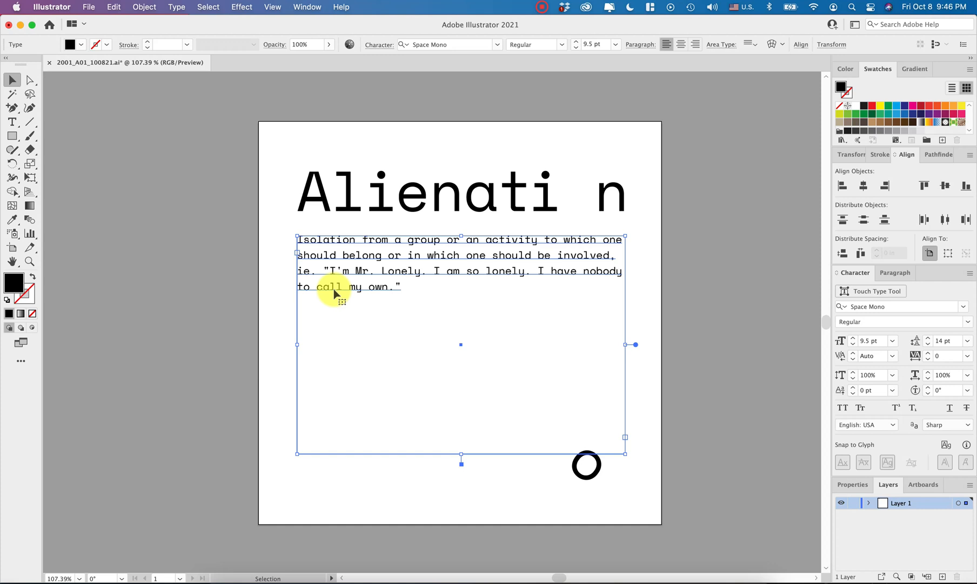
pyautogui.press('cmd+shift+o')
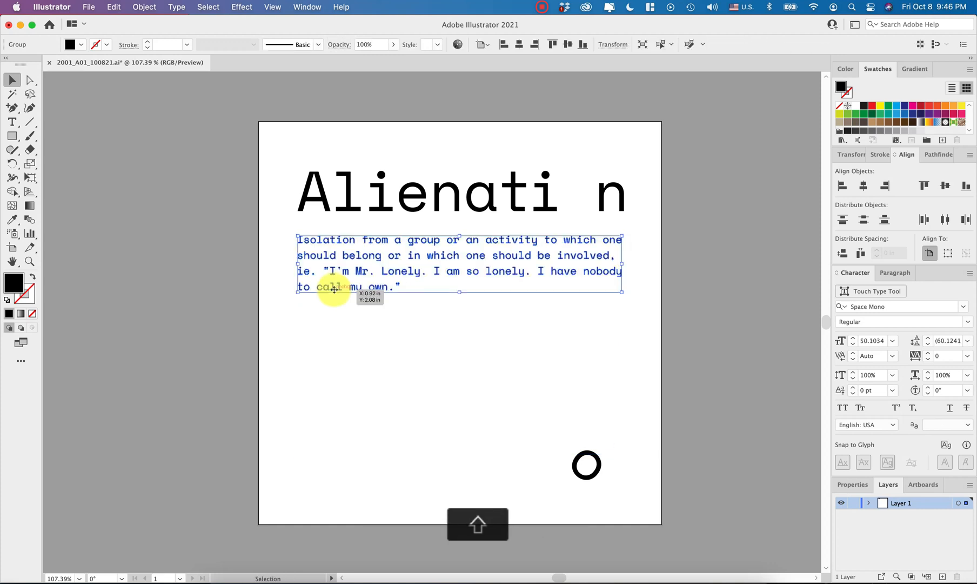
pyautogui.click(375, 368)
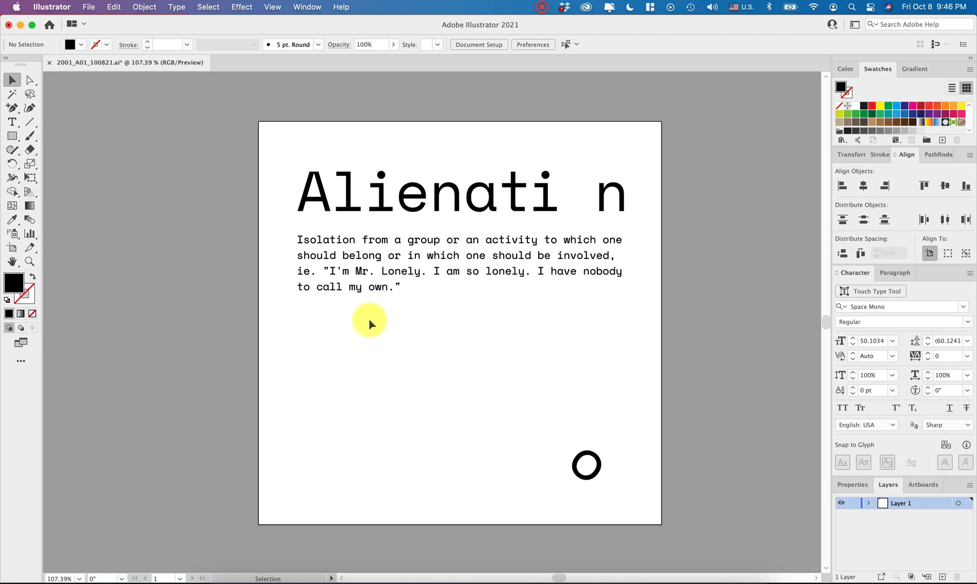
pyautogui.click(359, 290)
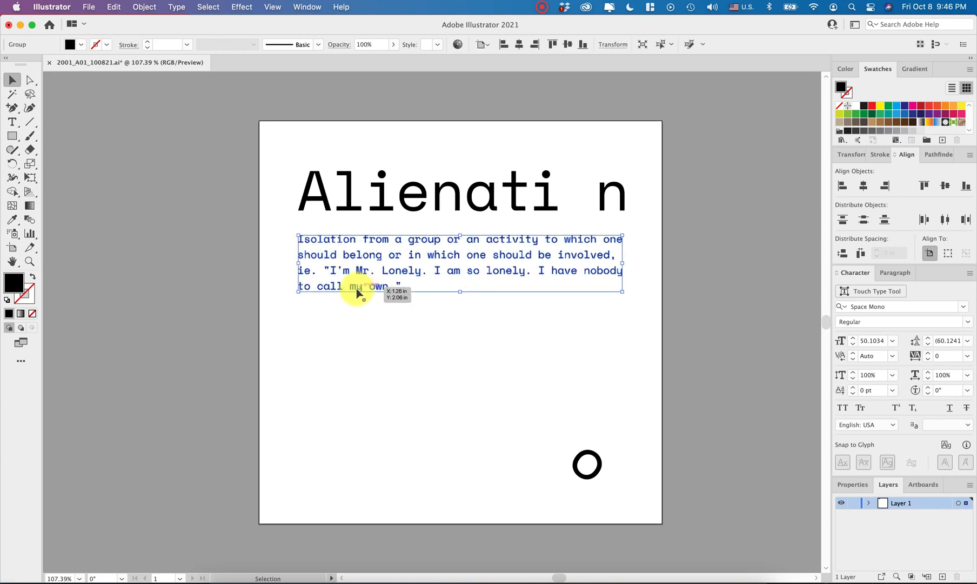
pyautogui.click(491, 332)
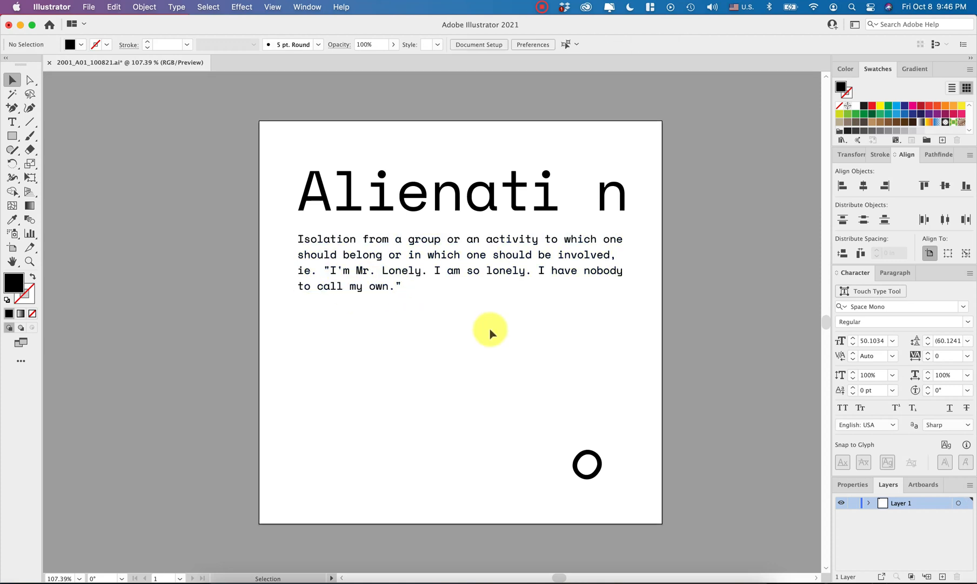
# - Undo the definition paragraph's conversion to outlines
pyautogui.press('super+z')
pyautogui.press('super+z')
pyautogui.press('super+z')
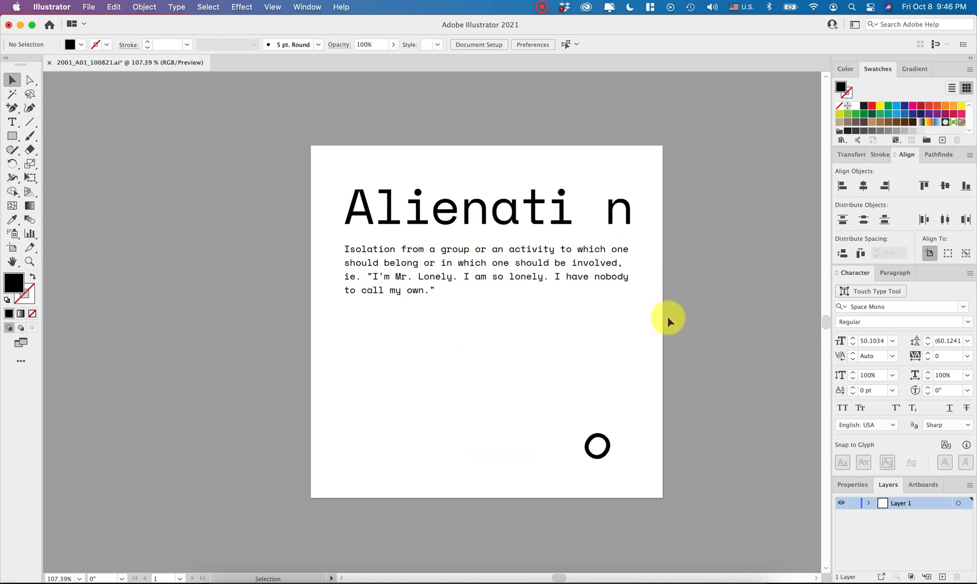
# - Duplicate the artboard with its artwork beside the original at the same height, at about X -0.94 in and Y 3.74 in
pyautogui.scroll(-3, 668, 318)
pyautogui.hscroll(10, 668, 317)
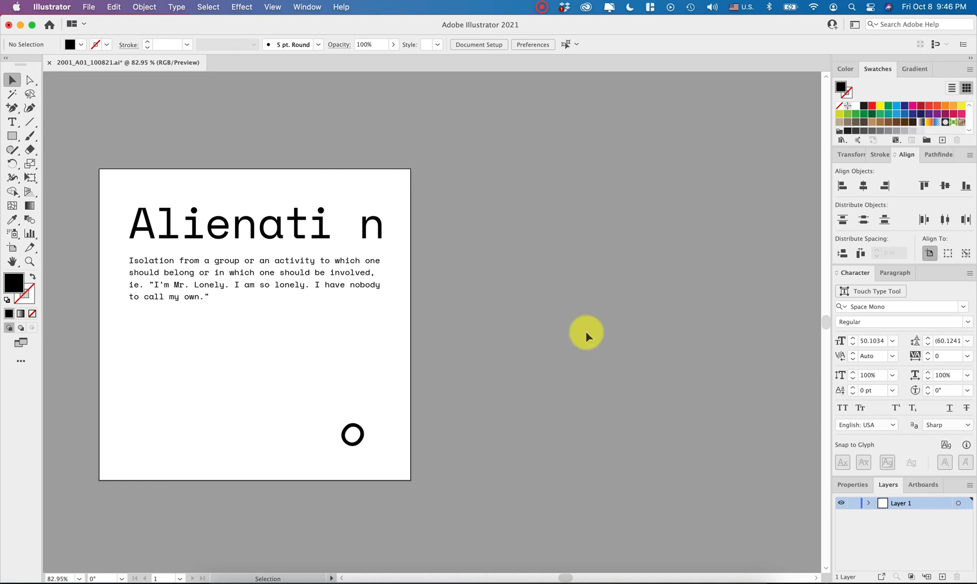
pyautogui.click(918, 486)
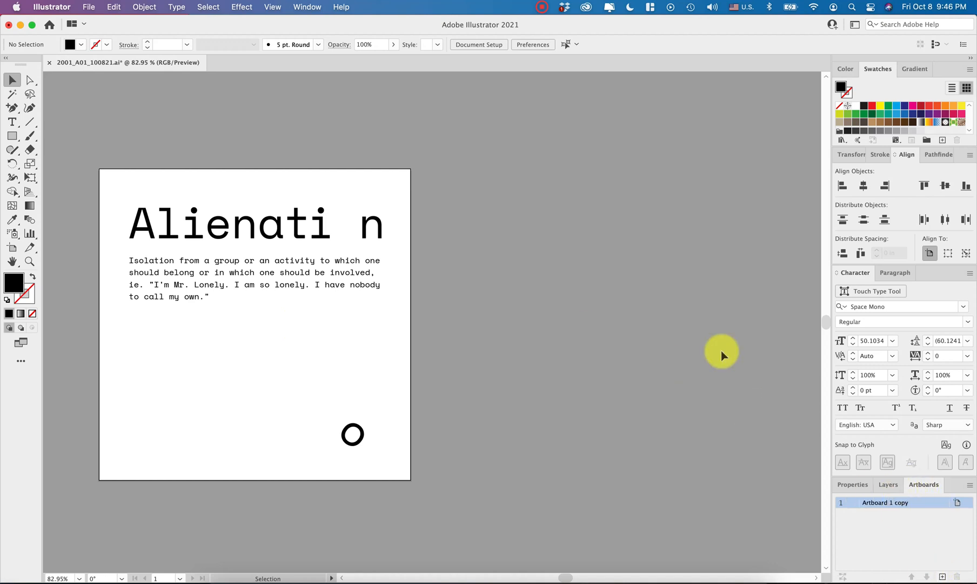
pyautogui.hotkey('shift', 'o')
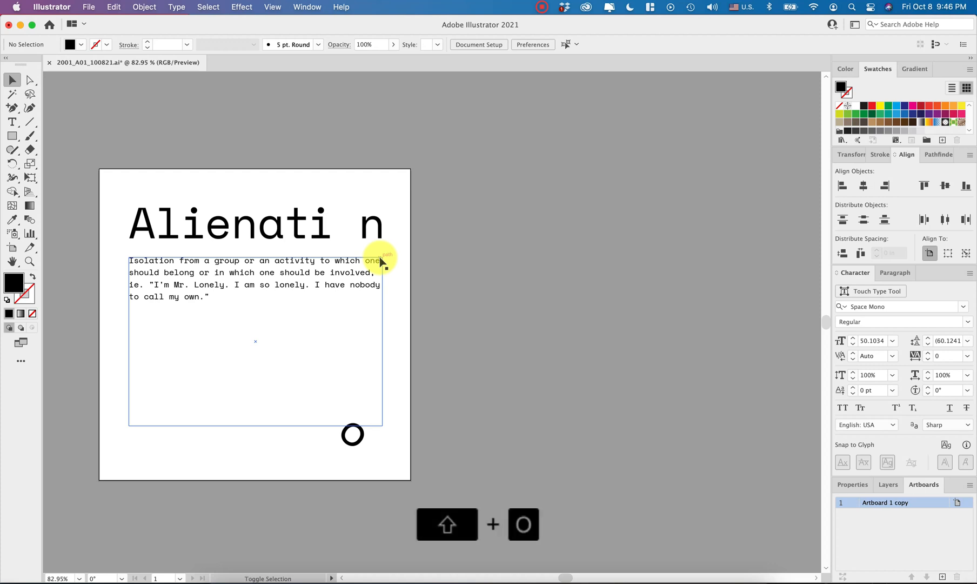
pyautogui.moveTo(335, 188); pyautogui.dragTo(281, 342)
pyautogui.press('super+z')
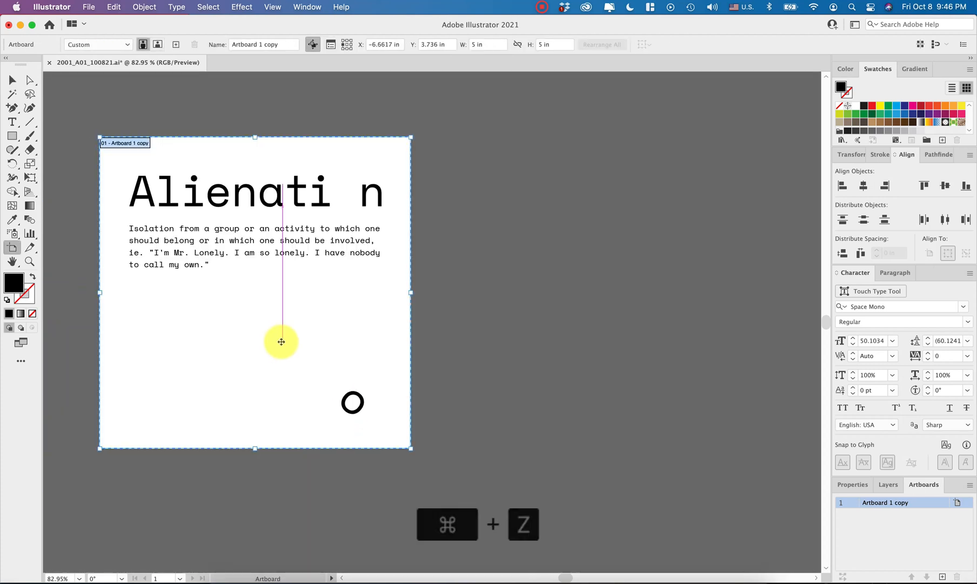
pyautogui.press('alt')
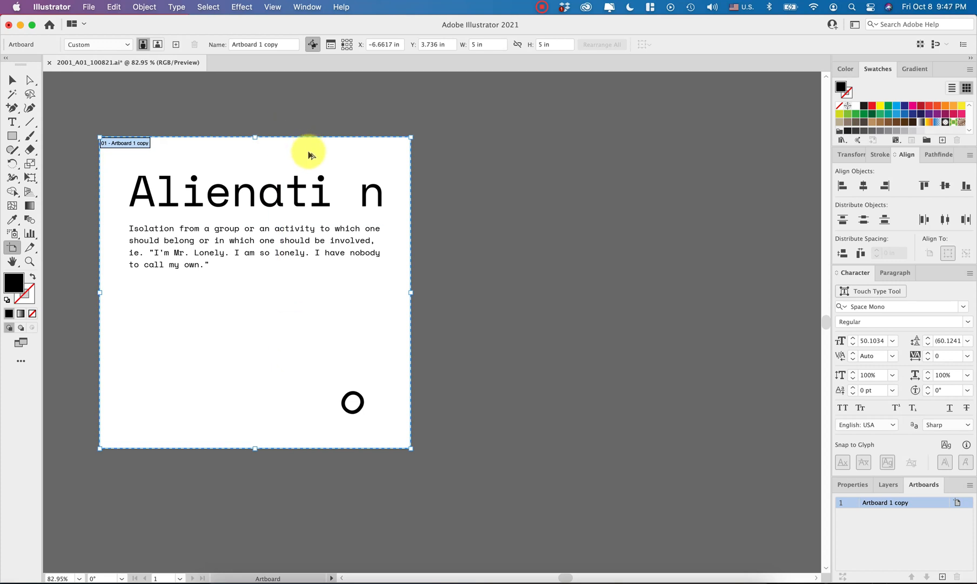
pyautogui.moveTo(309, 154)
pyautogui.mouseDown()
pyautogui.moveTo(572, 159)
pyautogui.moveTo(556, 148)
pyautogui.mouseUp()
pyautogui.click(344, 156)
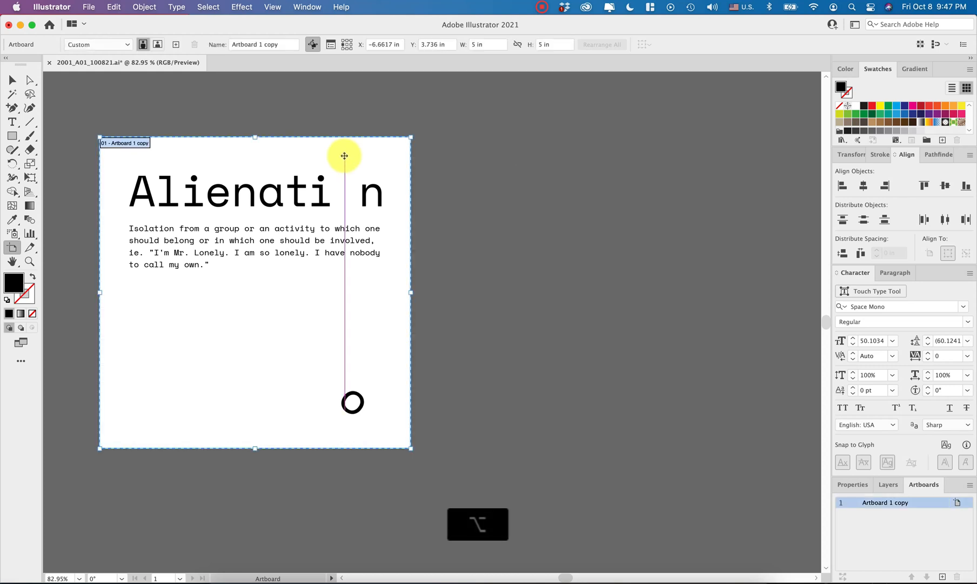
pyautogui.moveTo(344, 156); pyautogui.dragTo(702, 158)
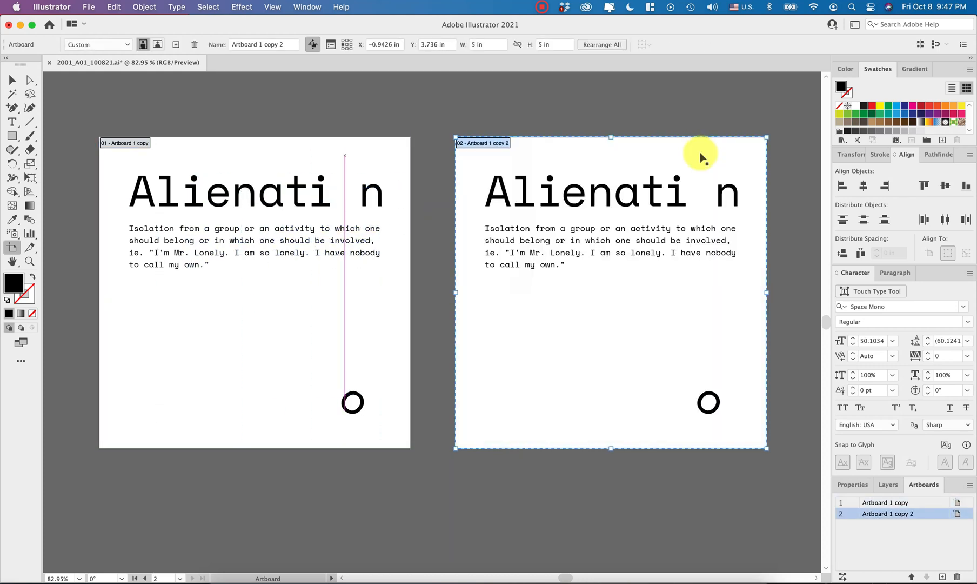
pyautogui.press('Escape')
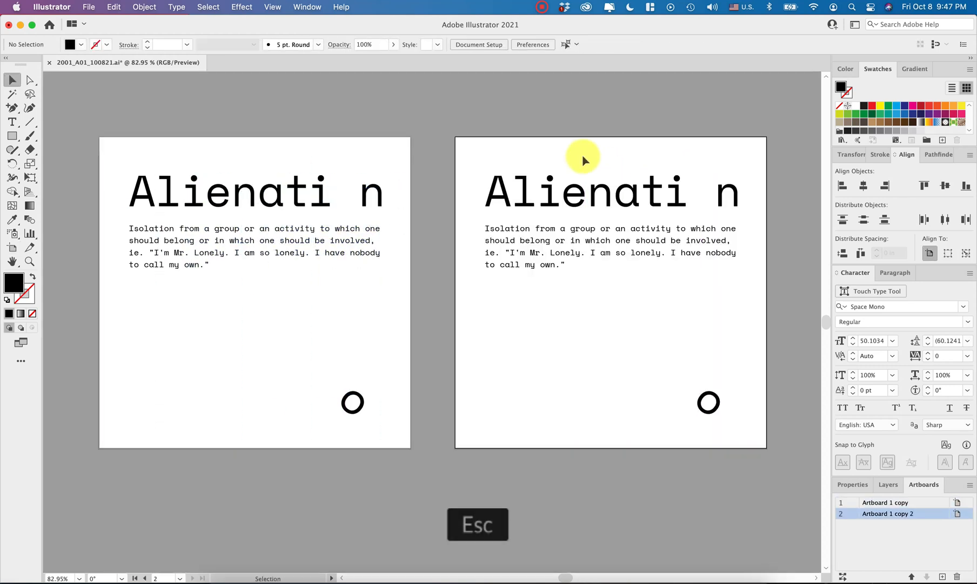
# - Rename the duplicated artboard as OL and the original artboard as Live
pyautogui.doubleClick(880, 514)
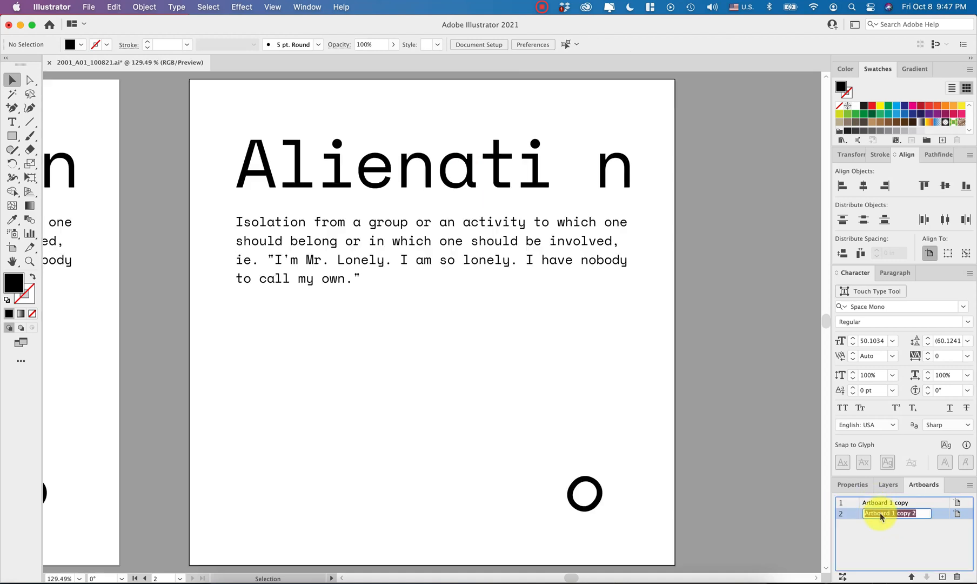
pyautogui.write('OL')
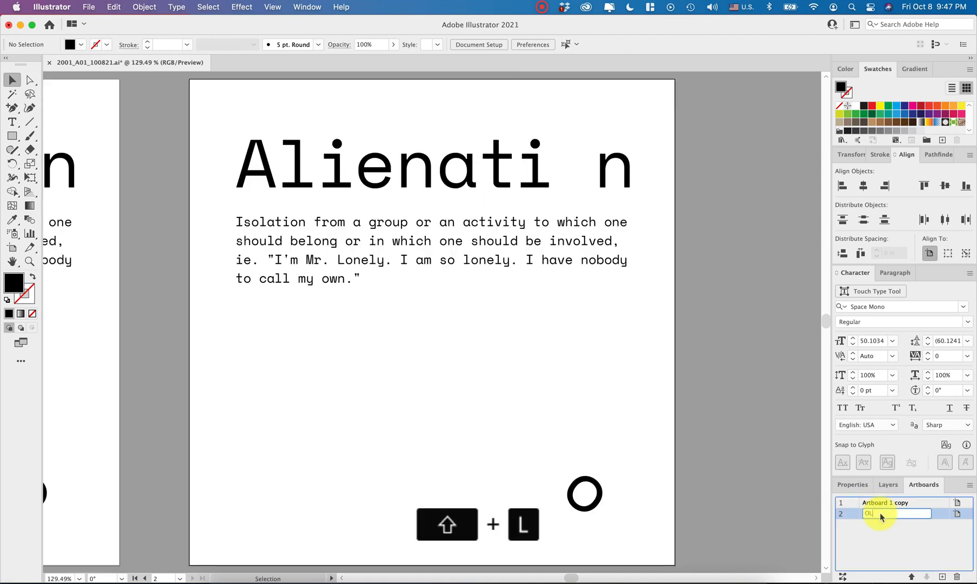
pyautogui.doubleClick(876, 503)
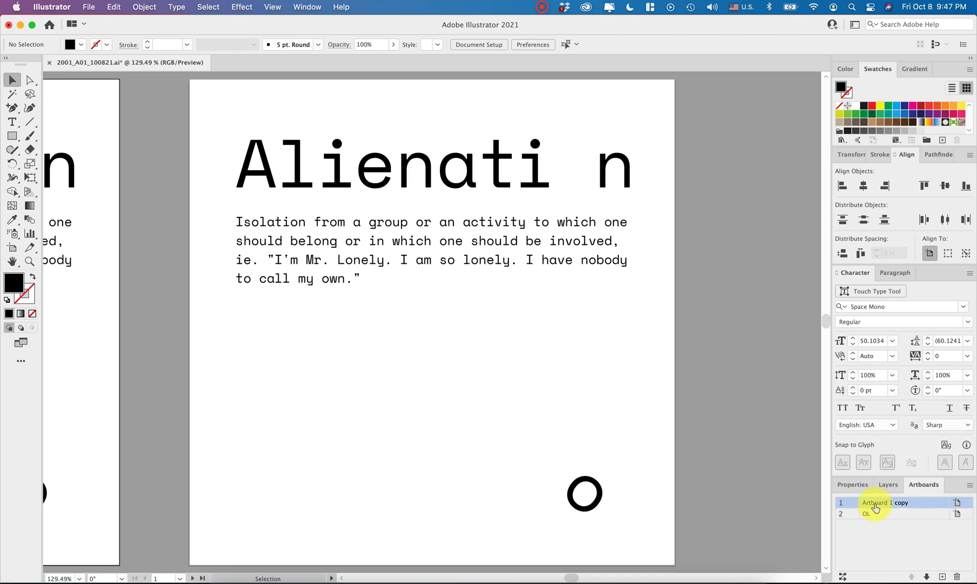
pyautogui.write('Live')
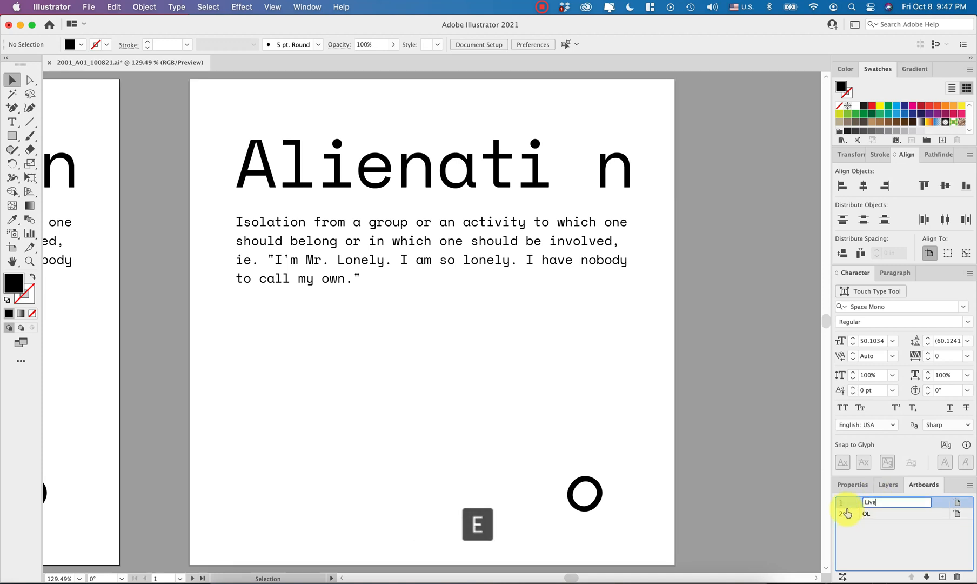
pyautogui.click(715, 476)
# - Convert the definition paragraph on the OL artboard to outlines and save the document
pyautogui.click(462, 254)
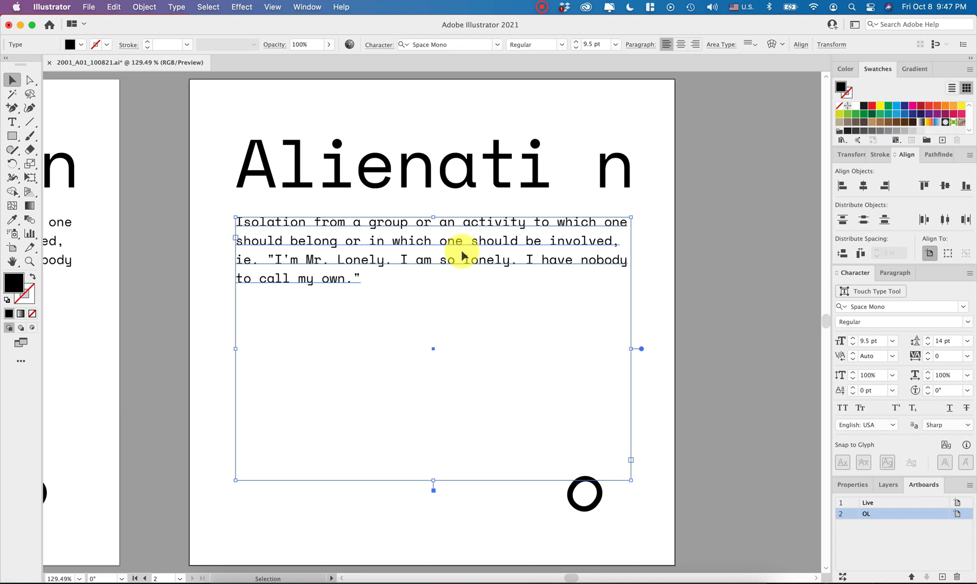
pyautogui.press('super+shift+o')
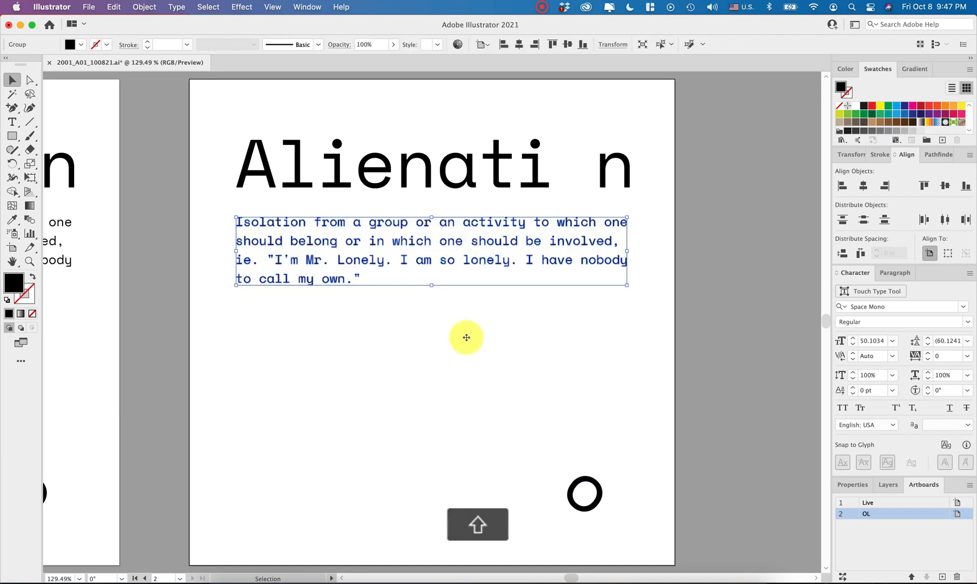
pyautogui.click(435, 418)
pyautogui.hscroll(-2, 435, 415)
pyautogui.scroll(-5, 437, 414)
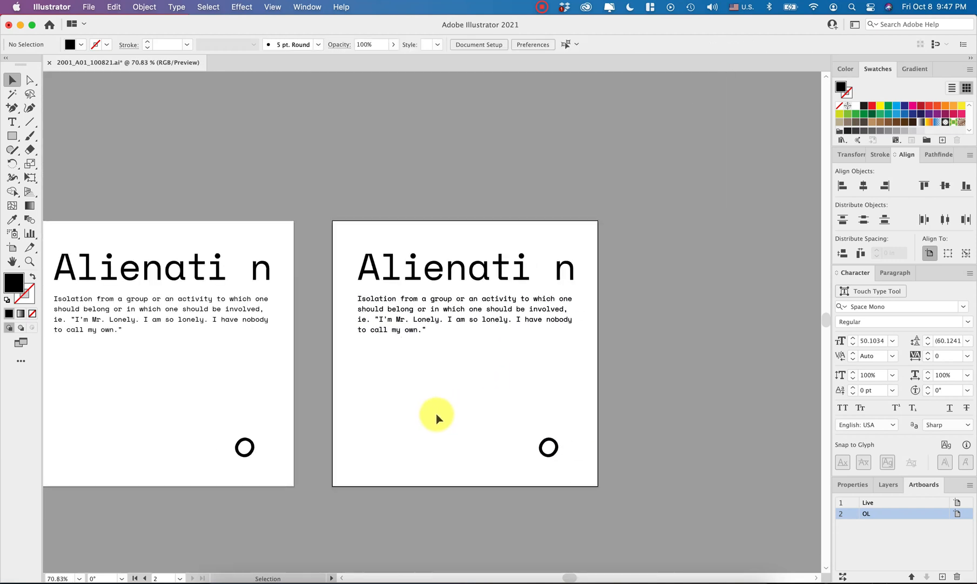
pyautogui.hscroll(-2, 432, 416)
pyautogui.press('super+s')
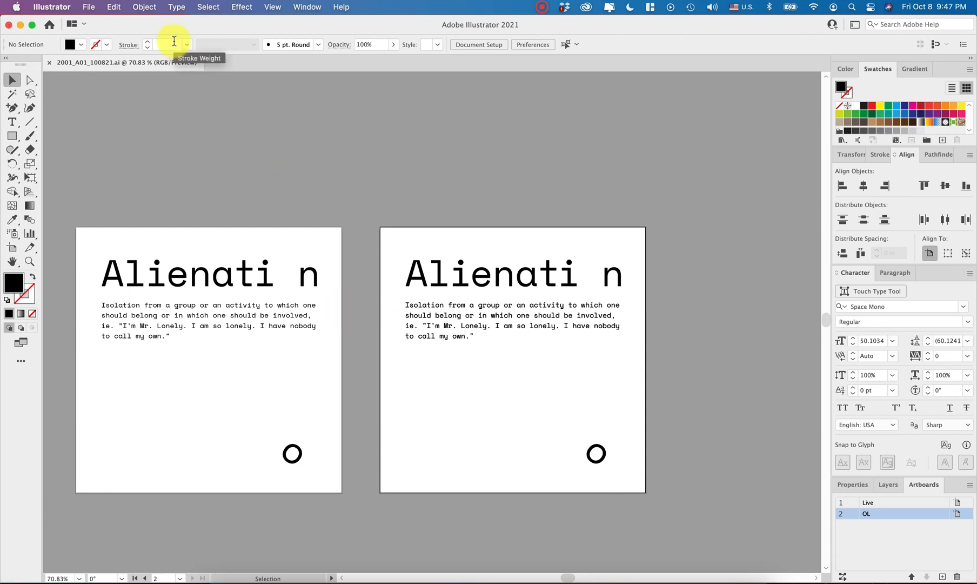
# - Open the document's print settings
pyautogui.click(88, 7)
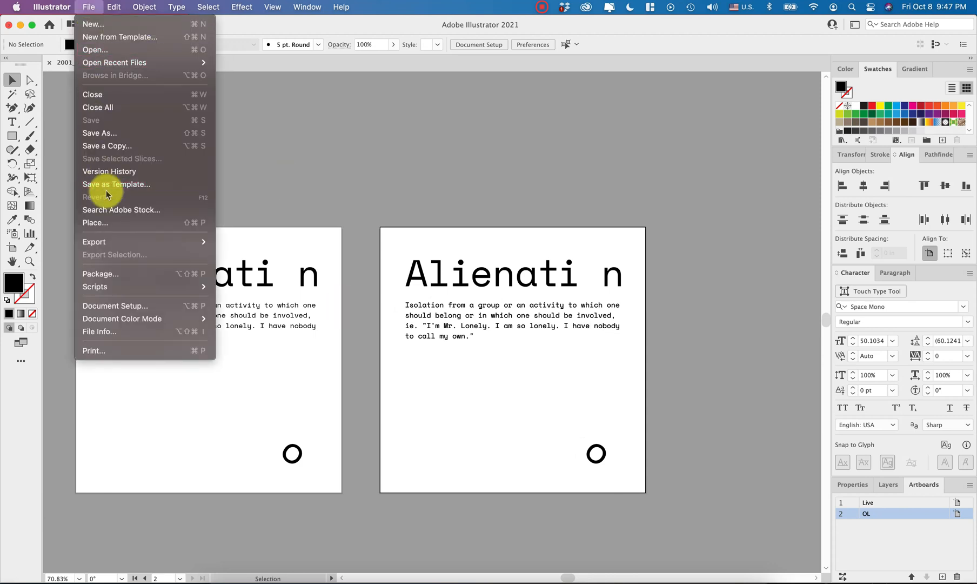
pyautogui.click(95, 349)
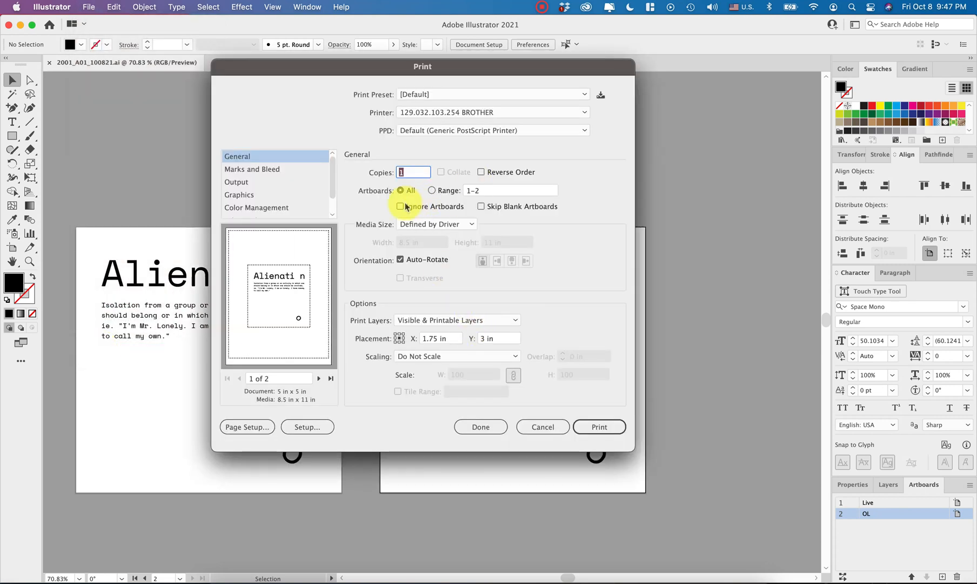
# - Try limiting the print range to artboard 2 and restore printing of all artboards
pyautogui.click(443, 192)
pyautogui.click(443, 192)
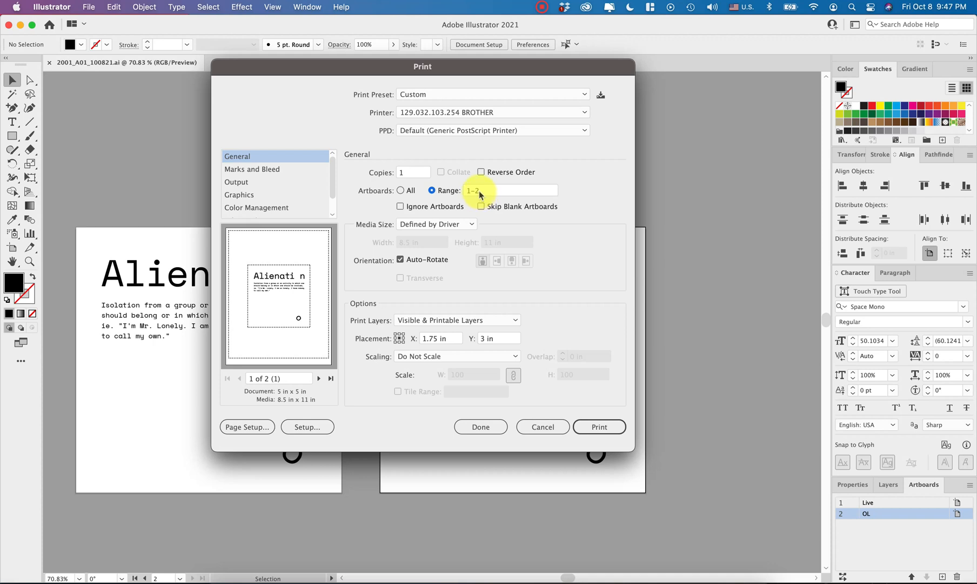
pyautogui.click(480, 192)
pyautogui.write('2')
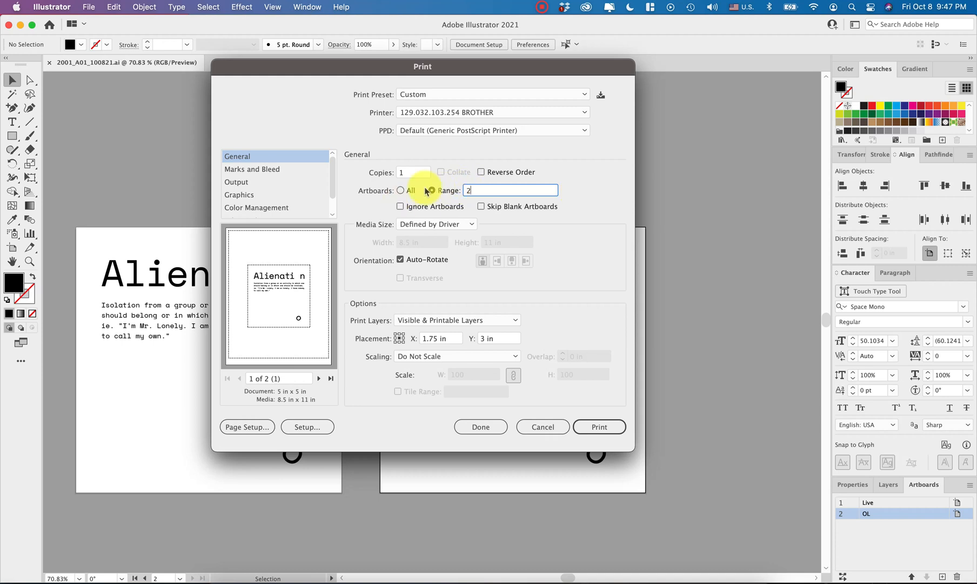
pyautogui.click(400, 190)
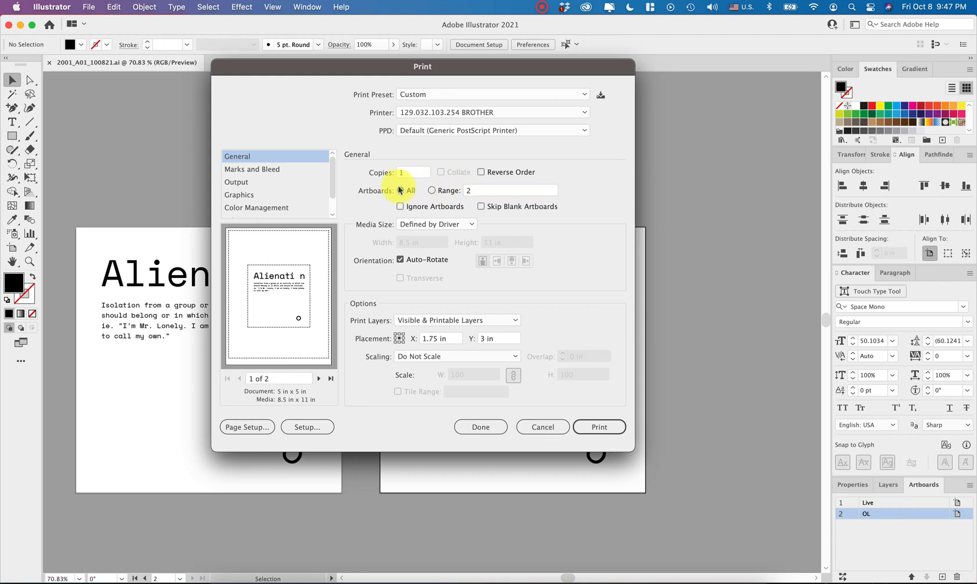
# - Enable trim marks for the print job with a 0.5 pt weight and the Roman mark type
pyautogui.click(241, 169)
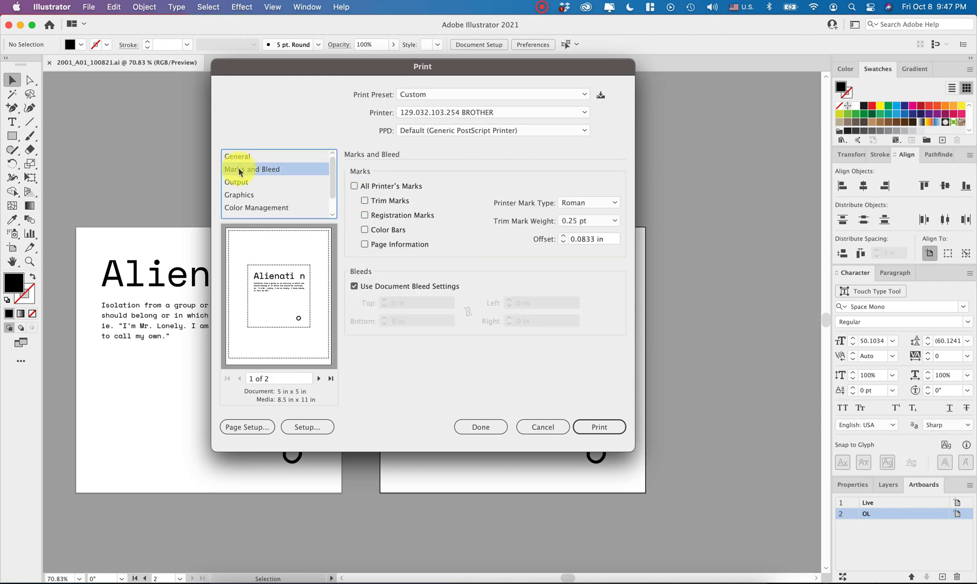
pyautogui.click(366, 201)
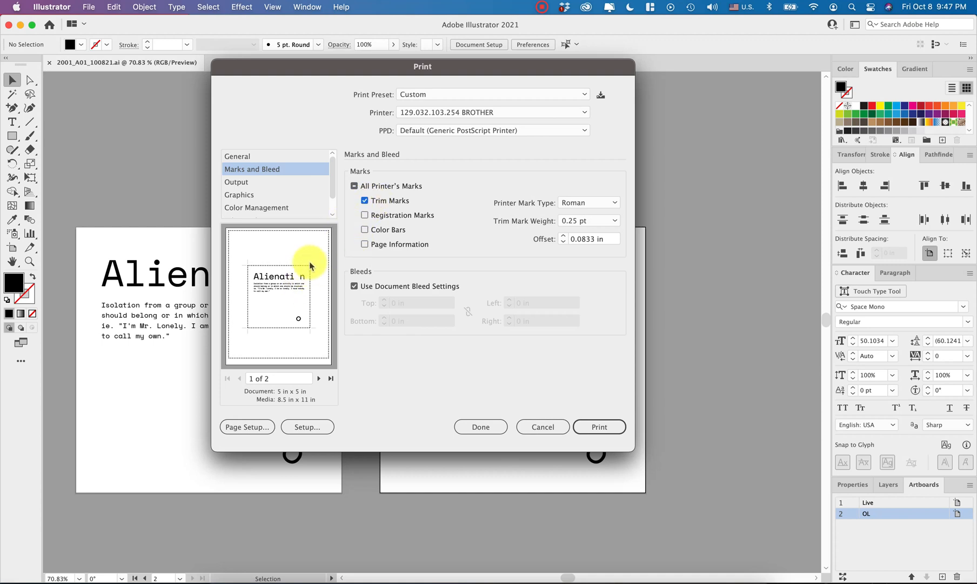
pyautogui.click(617, 221)
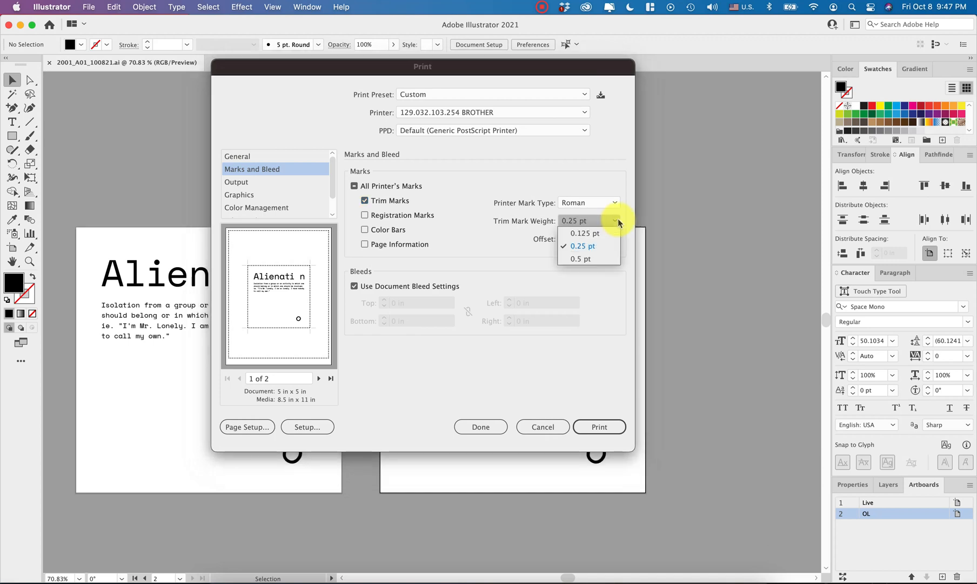
pyautogui.click(579, 260)
pyautogui.click(586, 201)
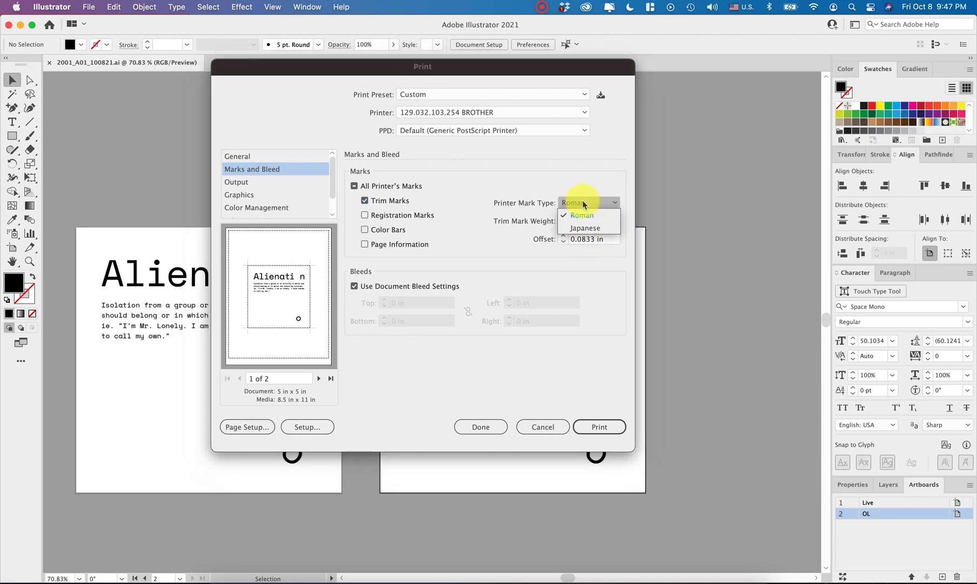
pyautogui.click(588, 190)
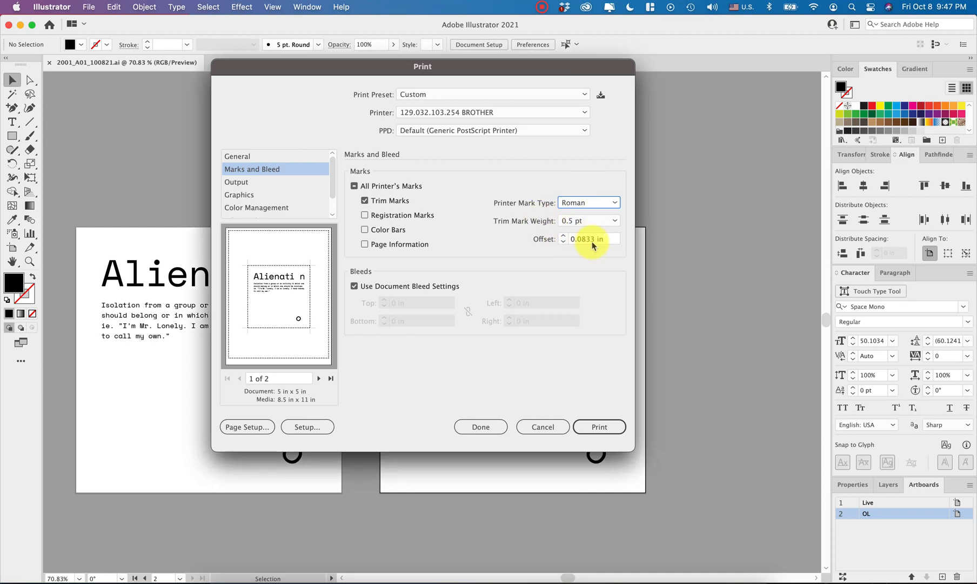
# - Return to the general print settings and print all artboards
pyautogui.click(266, 156)
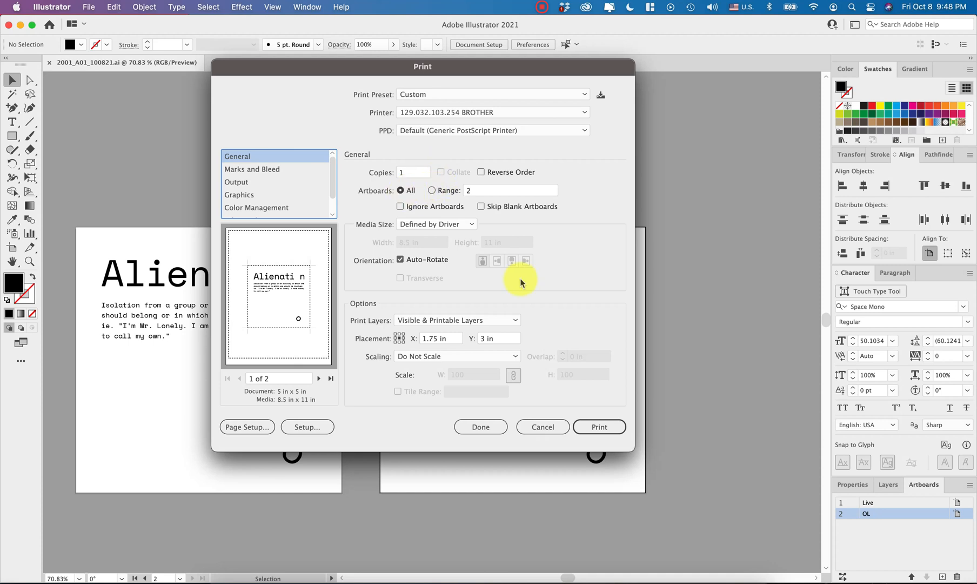
pyautogui.click(593, 428)
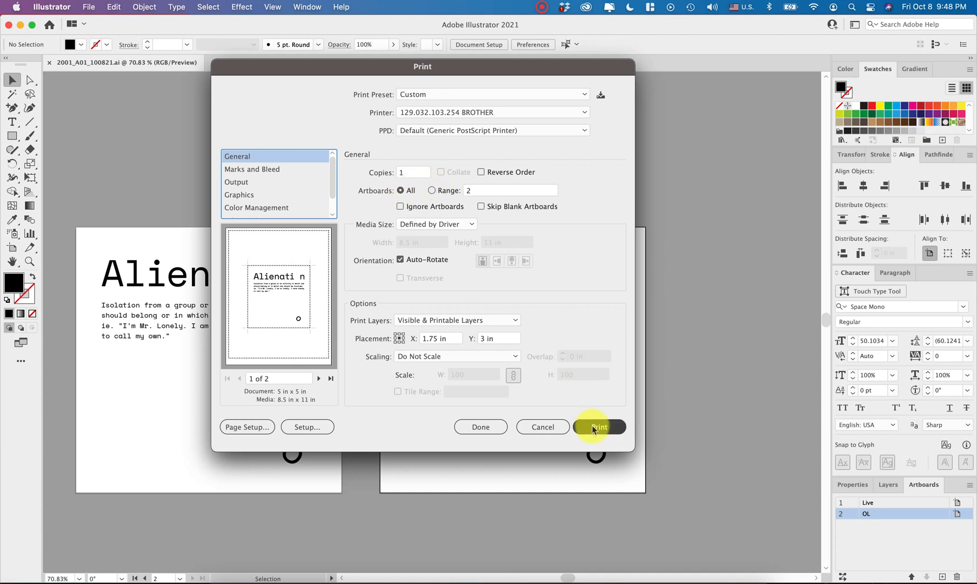